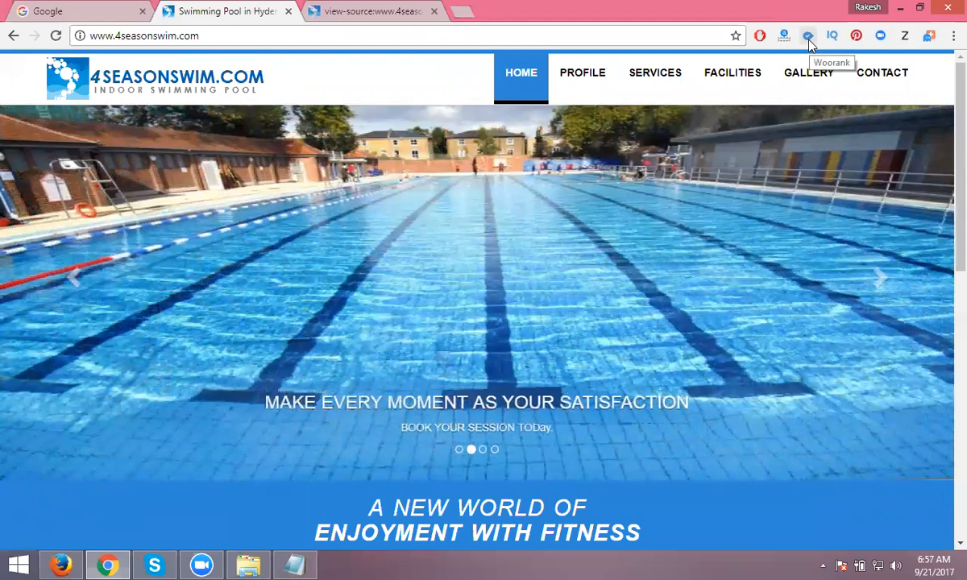
- Open WooRank's report for 4seasonswim.com and scroll to the SEO section's 131-character title tag
{"action": "left_click", "coordinate": [806, 39]}
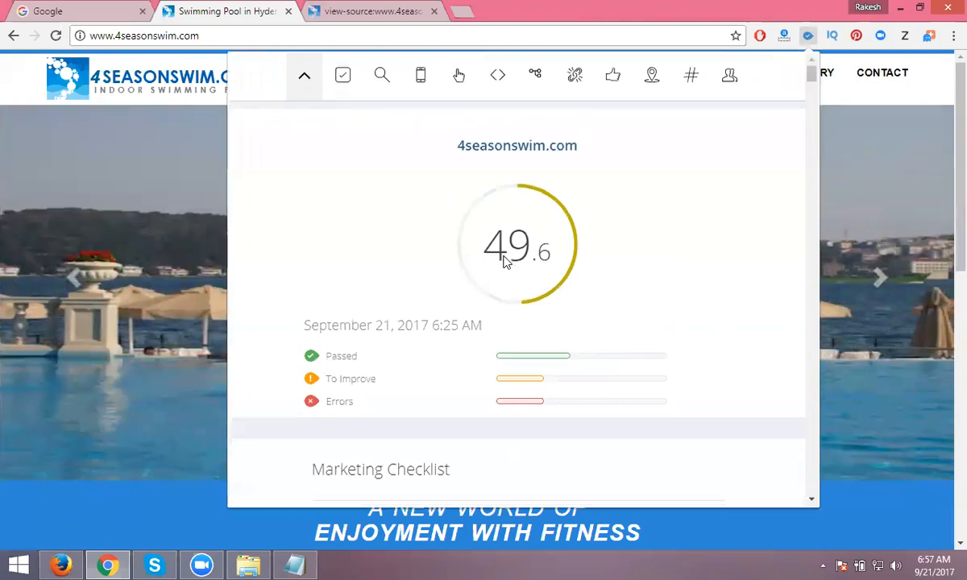
{"action": "scroll", "coordinate": [505, 258], "scroll_direction": "down", "scroll_amount": 3}
{"action": "scroll", "coordinate": [505, 264], "scroll_direction": "down", "scroll_amount": 4}
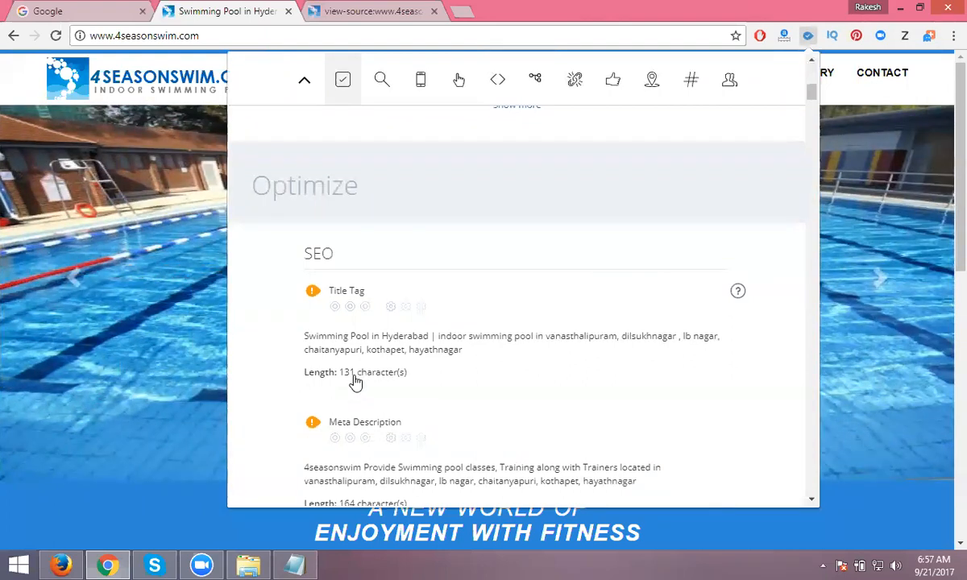
{"action": "scroll", "coordinate": [354, 383], "scroll_direction": "down", "scroll_amount": 2}
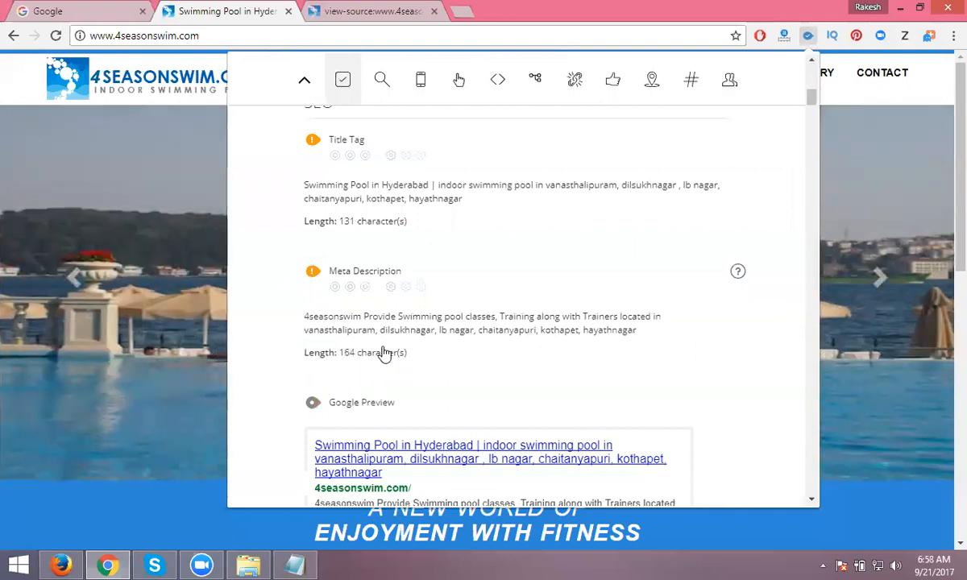
{"action": "scroll", "coordinate": [443, 326], "scroll_direction": "down", "scroll_amount": 3}
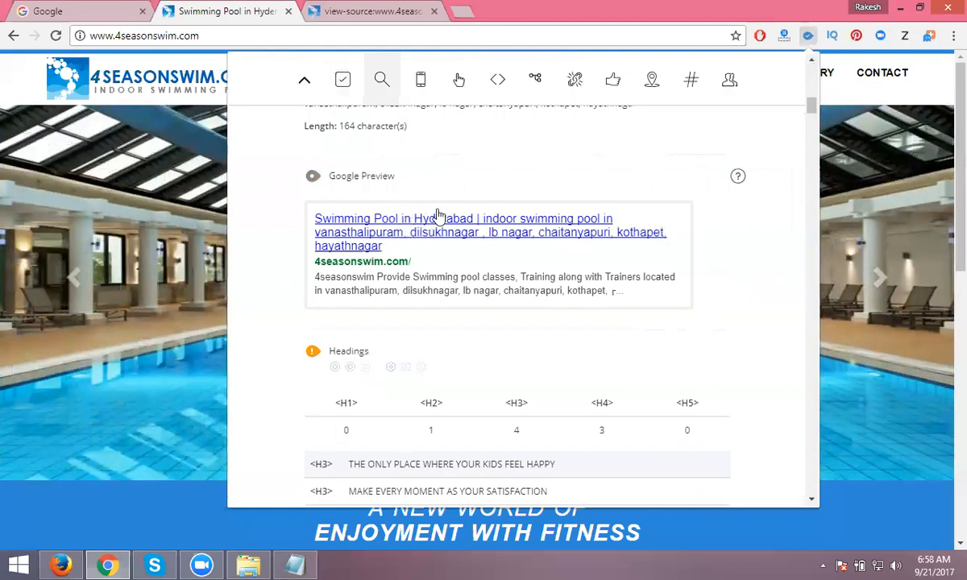
{"action": "scroll", "coordinate": [395, 242], "scroll_direction": "down", "scroll_amount": 2}
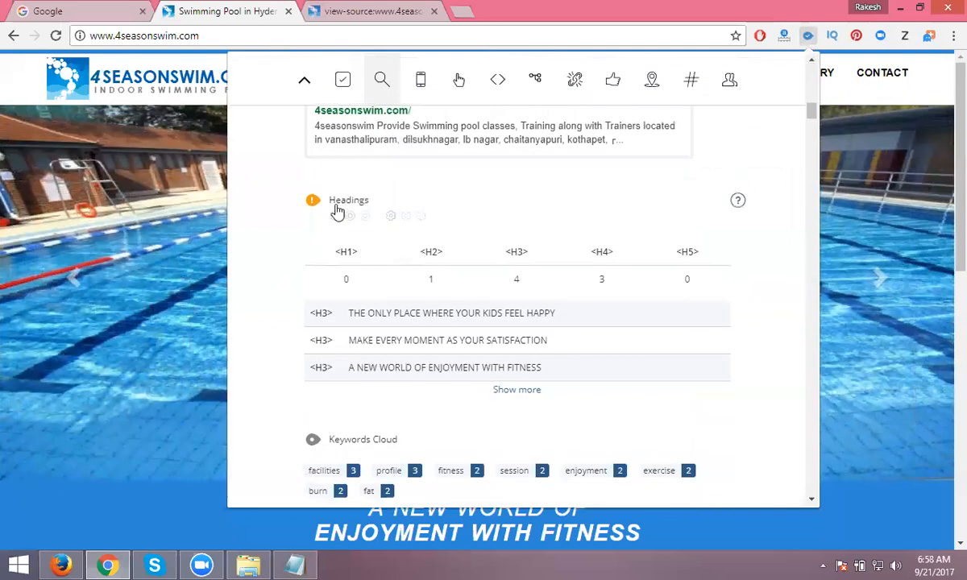
{"action": "mouse_move", "coordinate": [312, 206]}
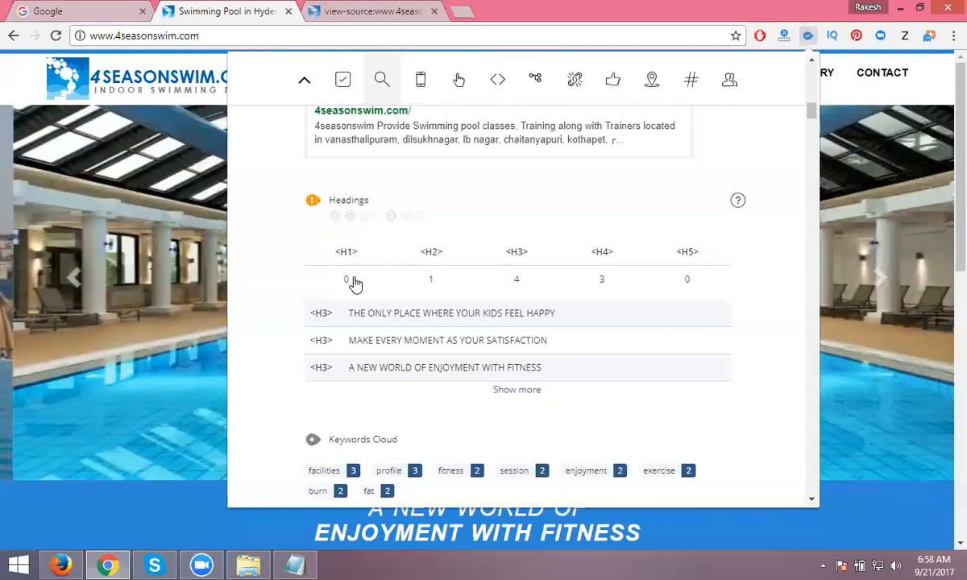
{"action": "scroll", "coordinate": [358, 284], "scroll_direction": "down", "scroll_amount": 3}
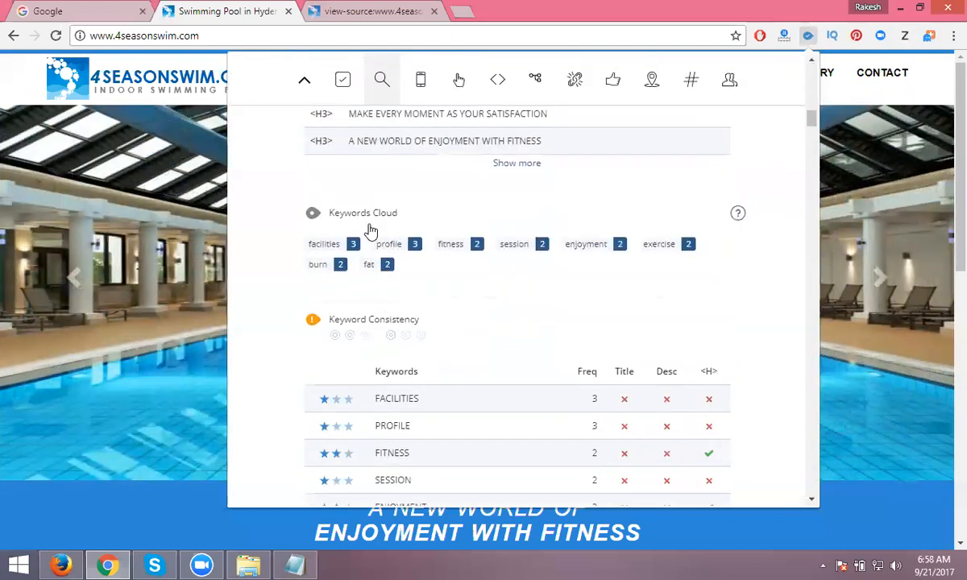
{"action": "scroll", "coordinate": [368, 238], "scroll_direction": "down", "scroll_amount": 1}
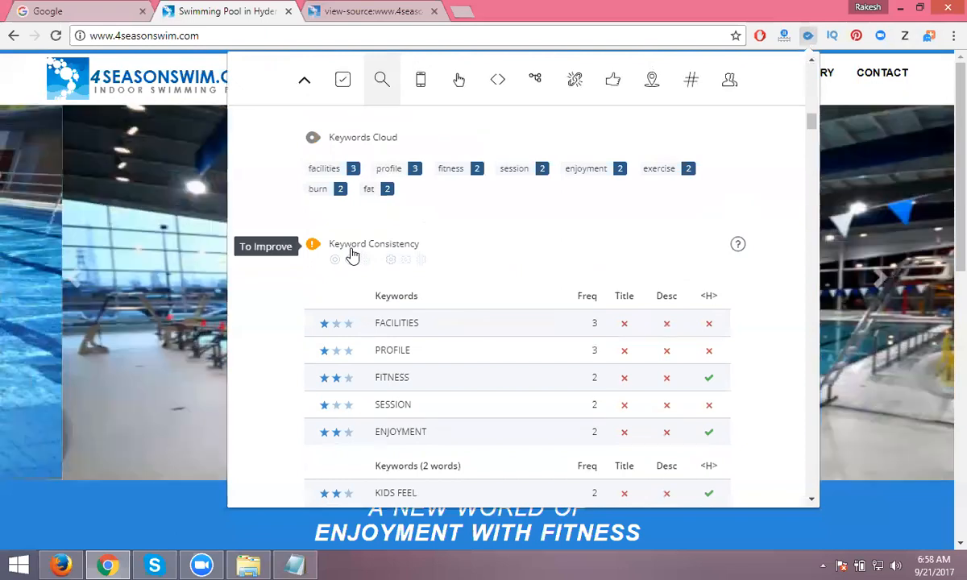
{"action": "scroll", "coordinate": [352, 255], "scroll_direction": "down", "scroll_amount": 5}
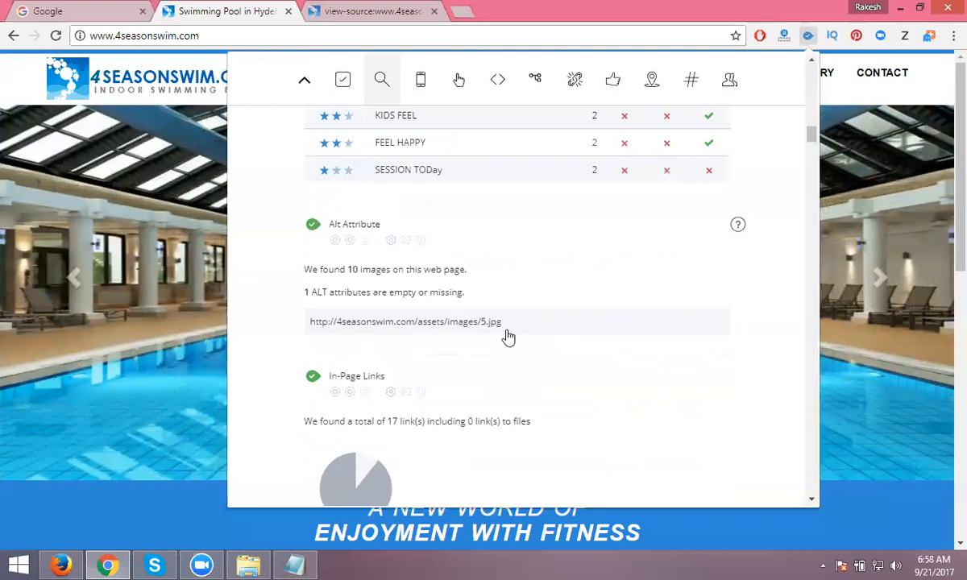
{"action": "scroll", "coordinate": [507, 337], "scroll_direction": "down", "scroll_amount": 2}
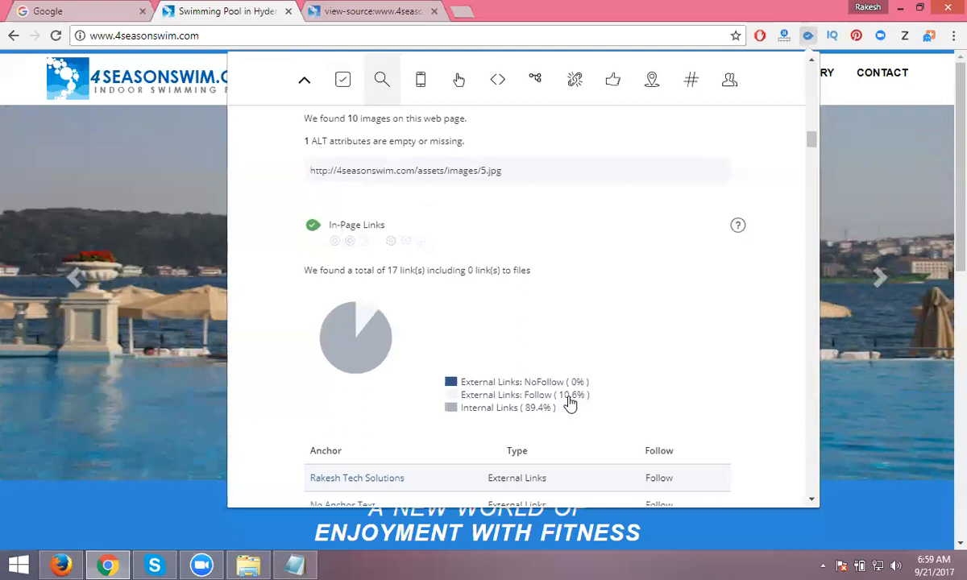
{"action": "scroll", "coordinate": [570, 402], "scroll_direction": "down", "scroll_amount": 3}
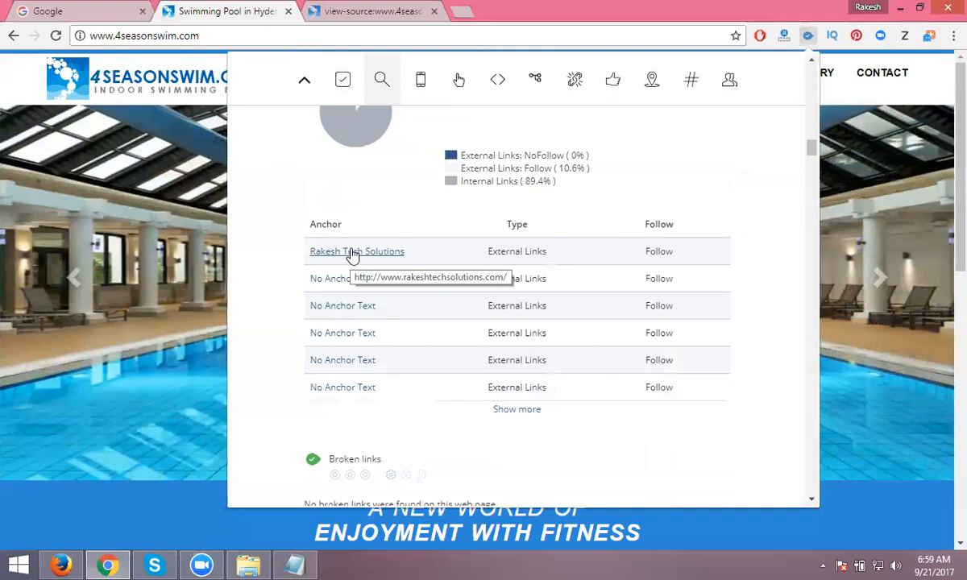
{"action": "left_click", "coordinate": [352, 254]}
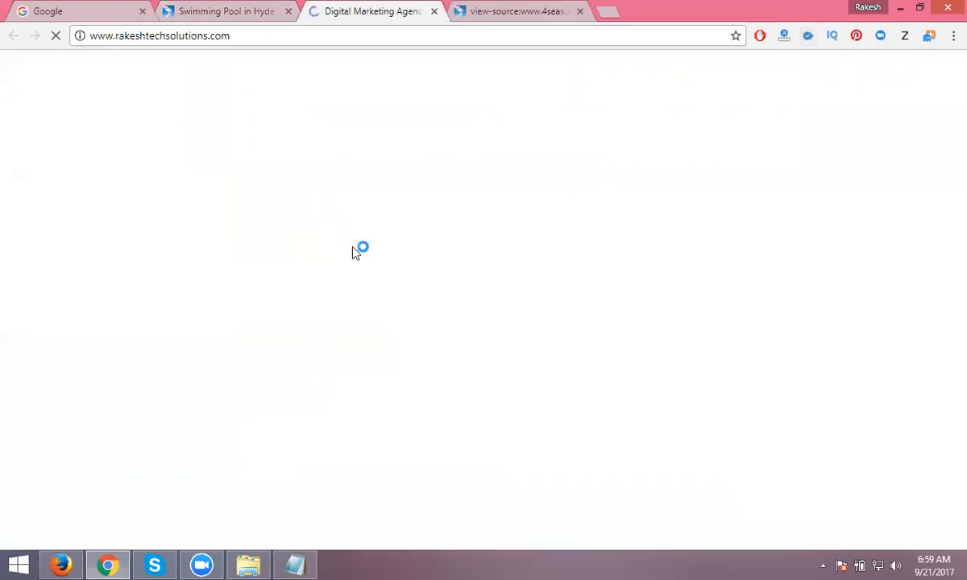
{"action": "left_click", "coordinate": [242, 10]}
{"action": "scroll", "coordinate": [336, 306], "scroll_direction": "down", "scroll_amount": 8}
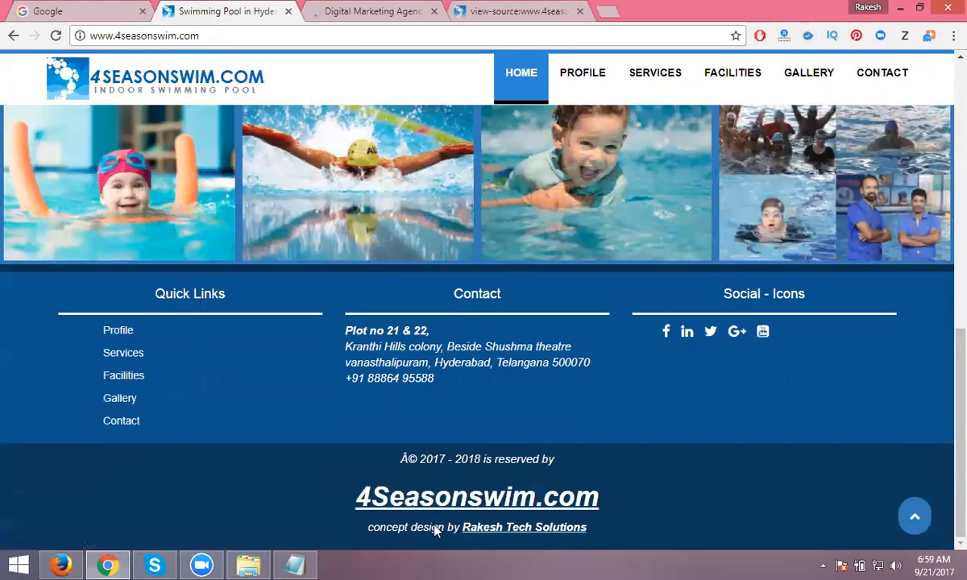
{"action": "left_click", "coordinate": [494, 535]}
{"action": "left_click", "coordinate": [342, 10]}
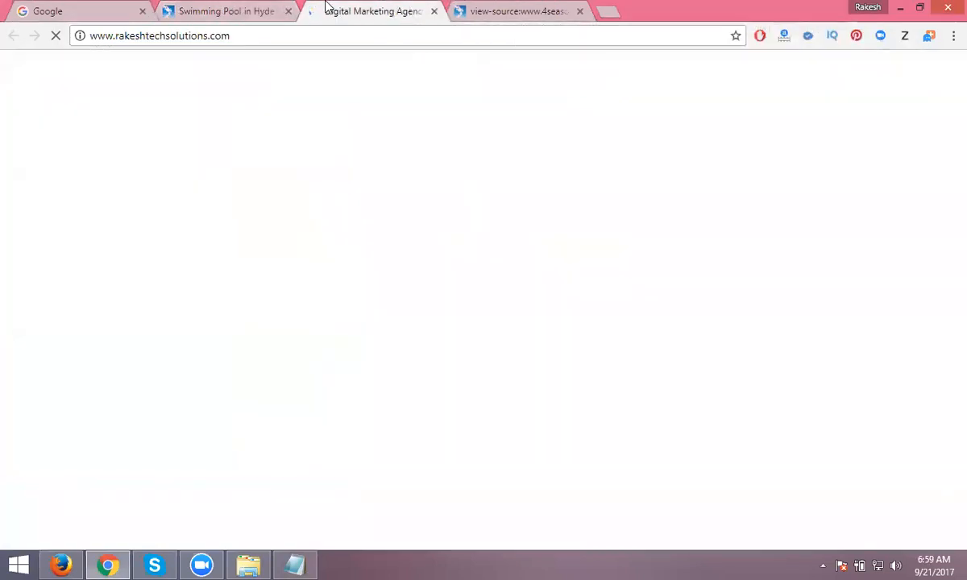
{"action": "left_click", "coordinate": [248, 9]}
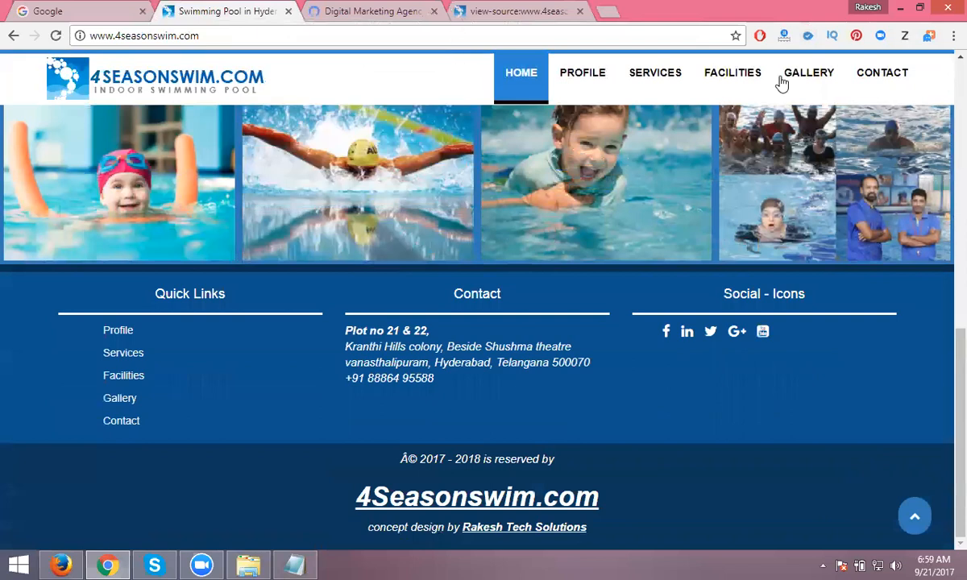
{"action": "left_click", "coordinate": [808, 36]}
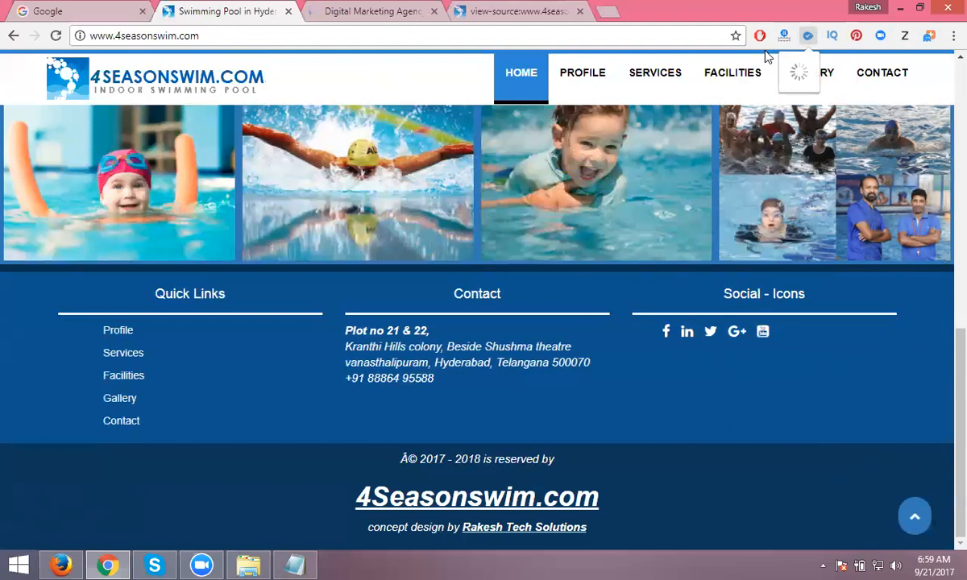
{"action": "left_click", "coordinate": [433, 11]}
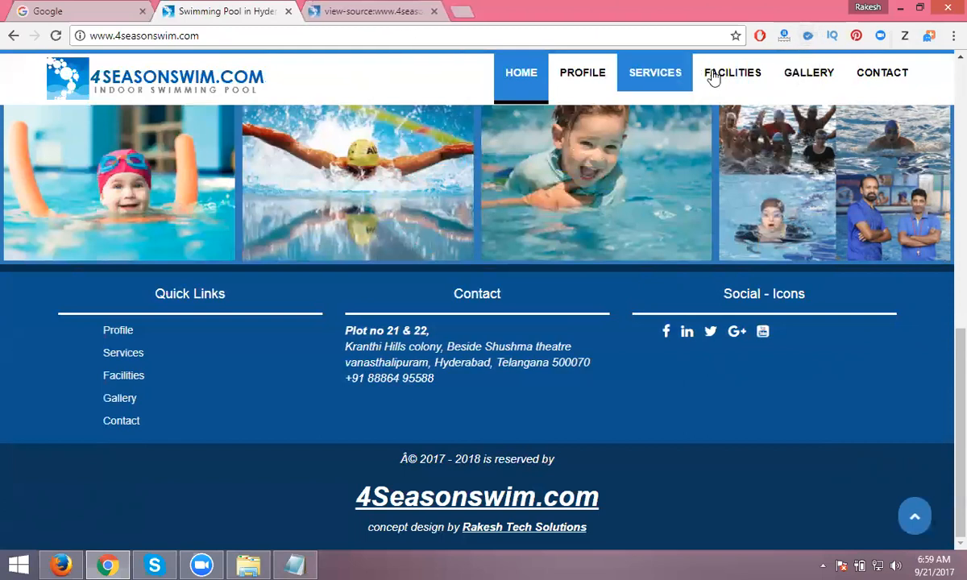
{"action": "left_click", "coordinate": [808, 38]}
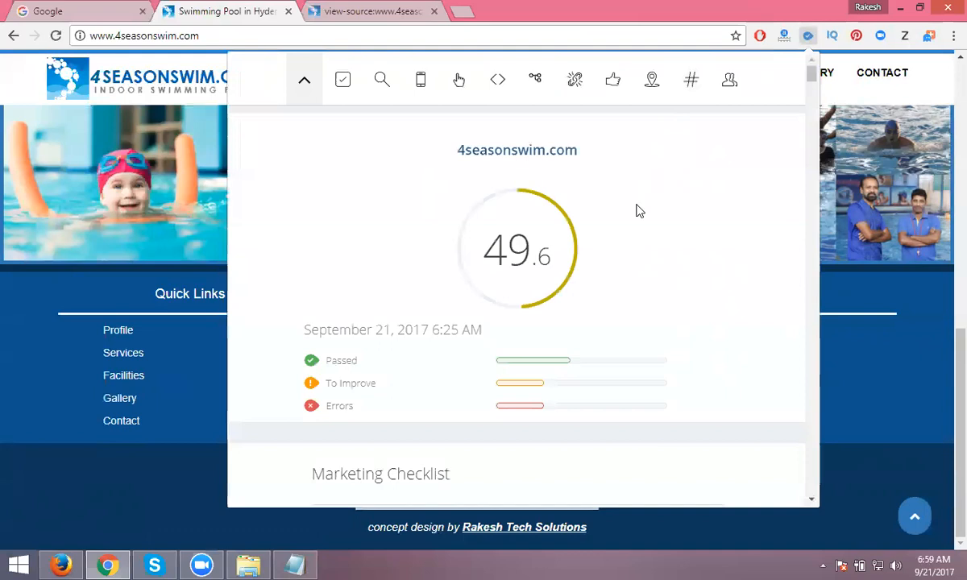
{"action": "left_click_drag", "start_coordinate": [812, 74], "coordinate": [809, 121]}
{"action": "scroll", "coordinate": [662, 201], "scroll_direction": "down", "scroll_amount": 12}
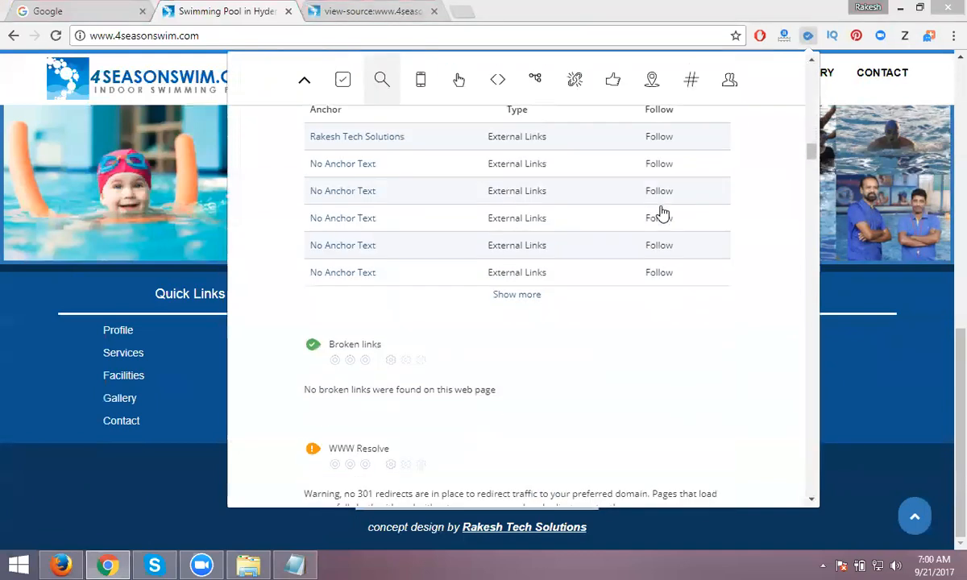
{"action": "scroll", "coordinate": [661, 212], "scroll_direction": "down", "scroll_amount": 2}
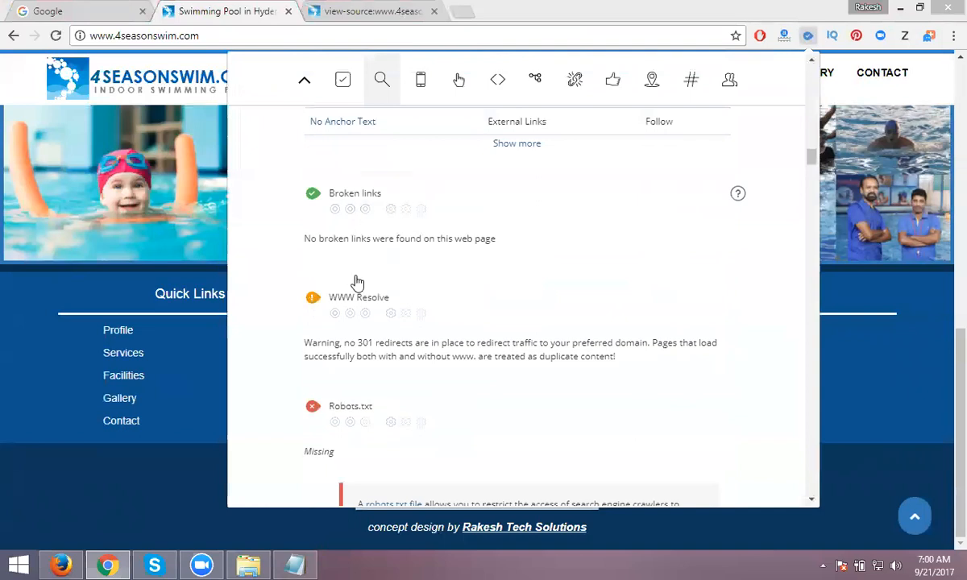
{"action": "scroll", "coordinate": [355, 309], "scroll_direction": "down", "scroll_amount": 2}
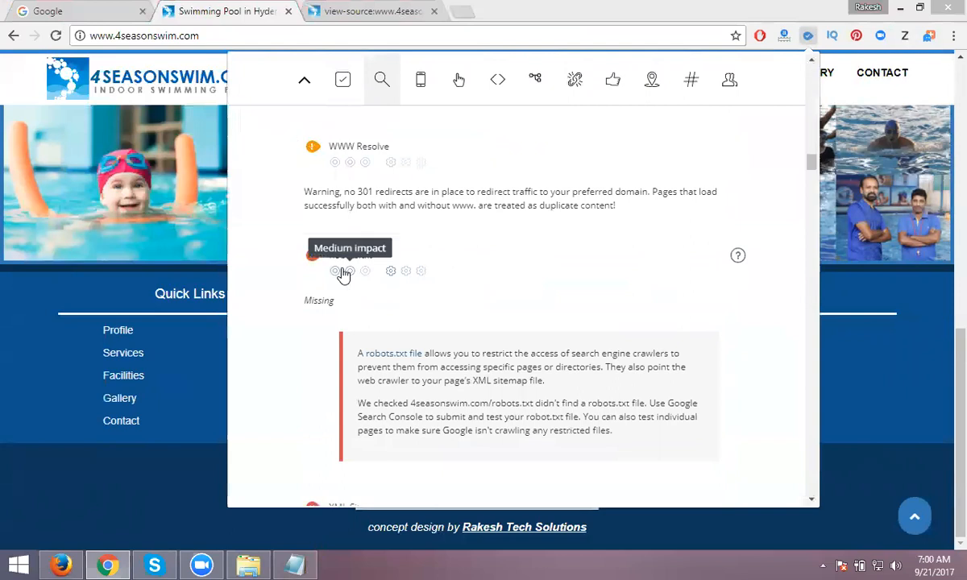
{"action": "scroll", "coordinate": [341, 274], "scroll_direction": "down", "scroll_amount": 4}
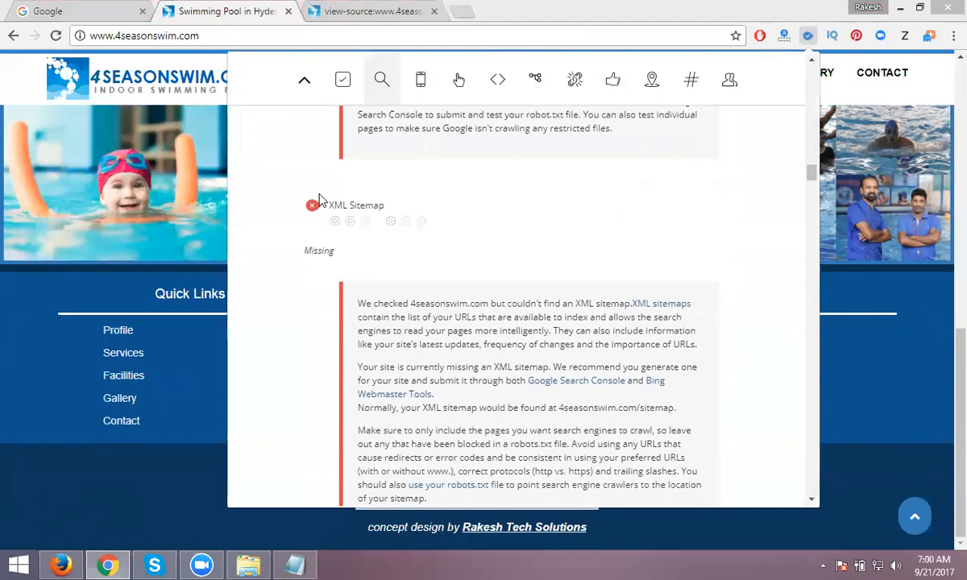
{"action": "scroll", "coordinate": [356, 234], "scroll_direction": "down", "scroll_amount": 4}
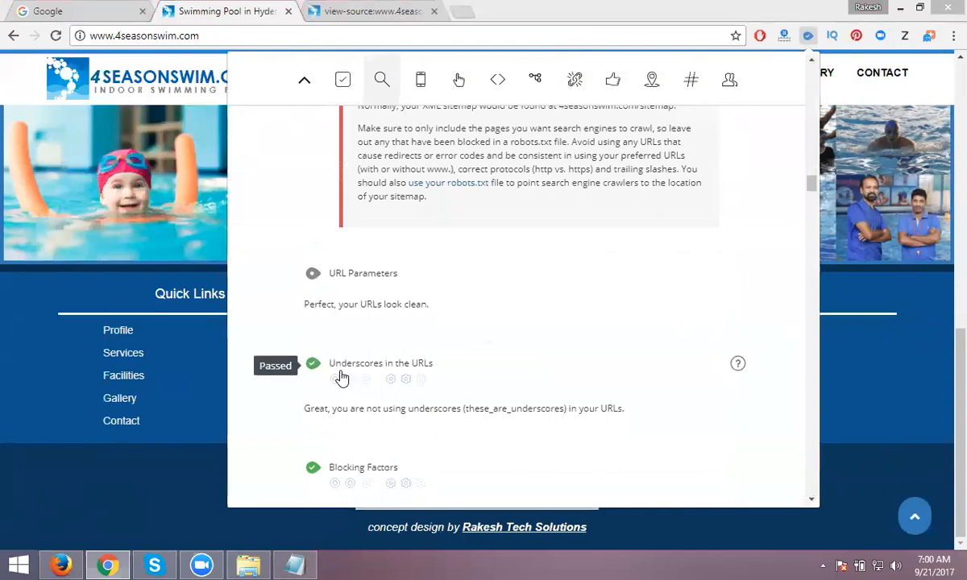
- Load tollycinenews.com in a new tab and open the mahanubhavudu movie review
{"action": "left_click", "coordinate": [461, 11]}
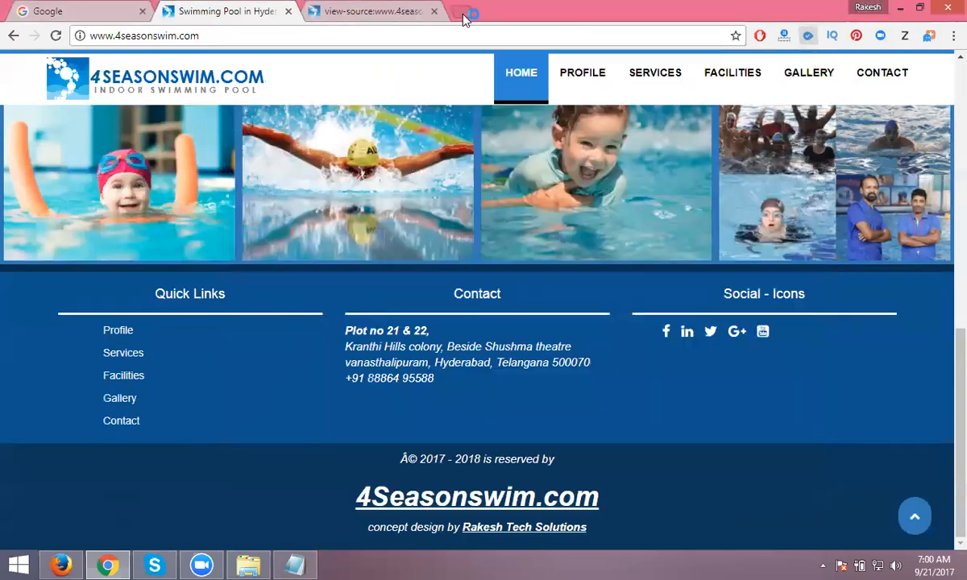
{"action": "type", "text": "tol"}
{"action": "key", "text": "Return"}
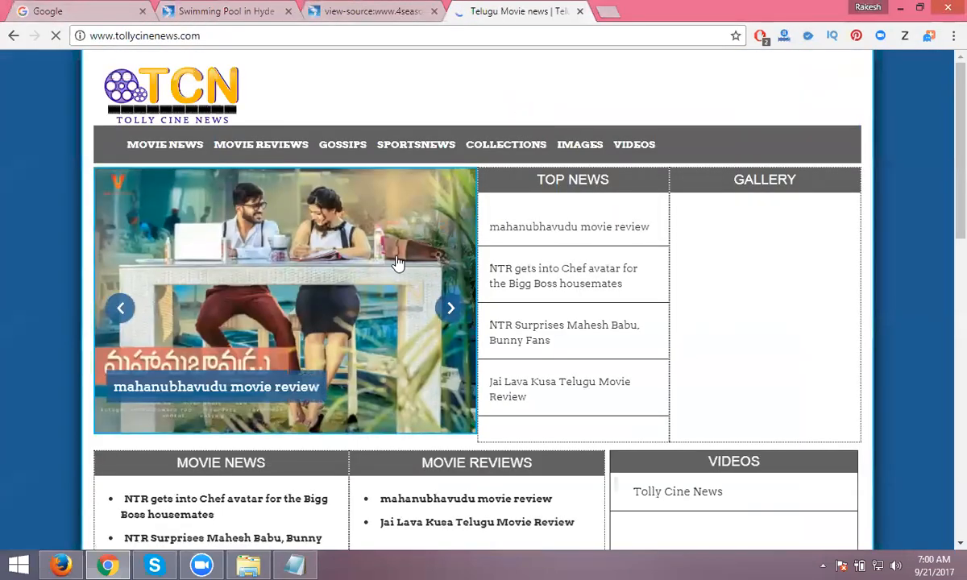
{"action": "left_click", "coordinate": [398, 264]}
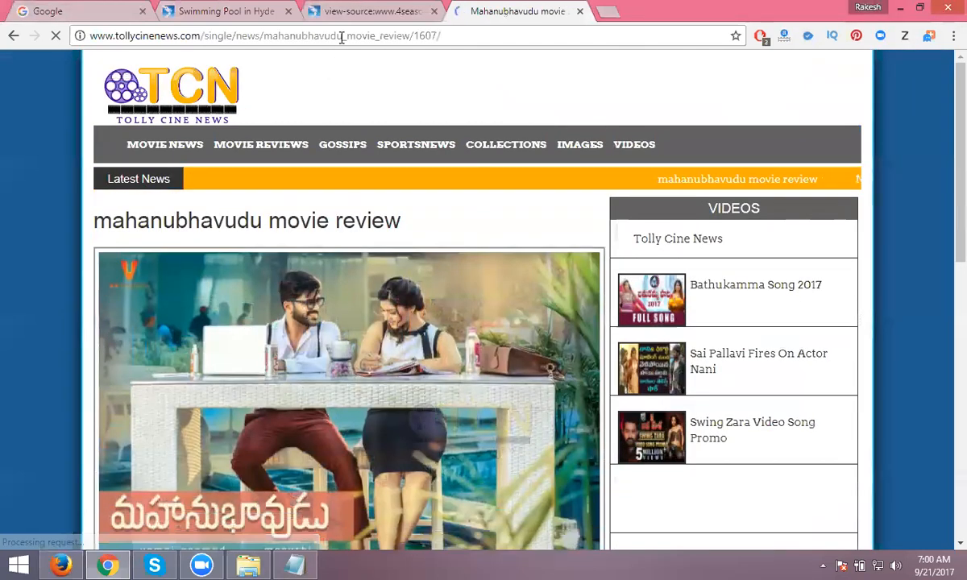
- Inspect the review page's address, then leave that tab for the 4seasonswim.com site
{"action": "left_click_drag", "start_coordinate": [345, 36], "coordinate": [358, 38]}
{"action": "left_click", "coordinate": [358, 37]}
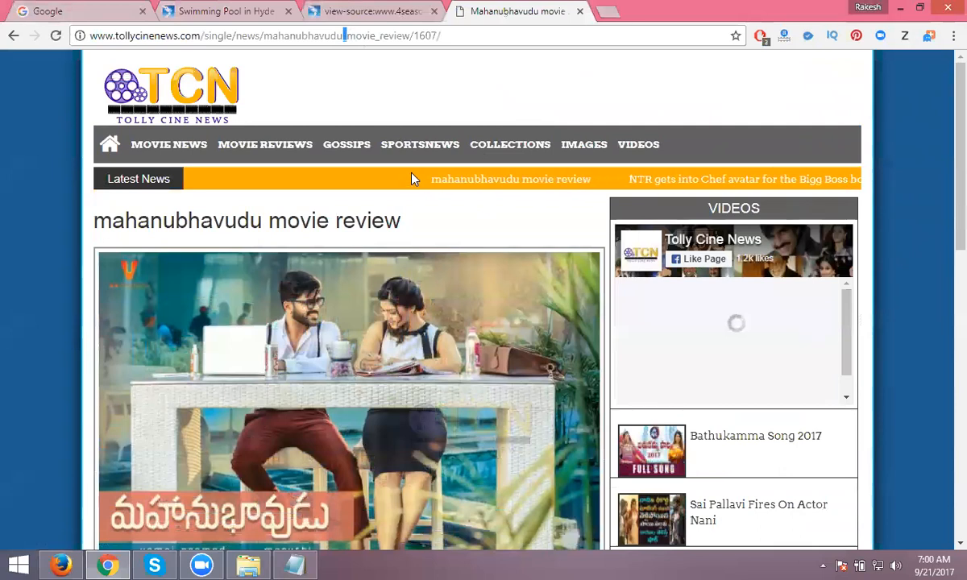
{"action": "left_click", "coordinate": [471, 35]}
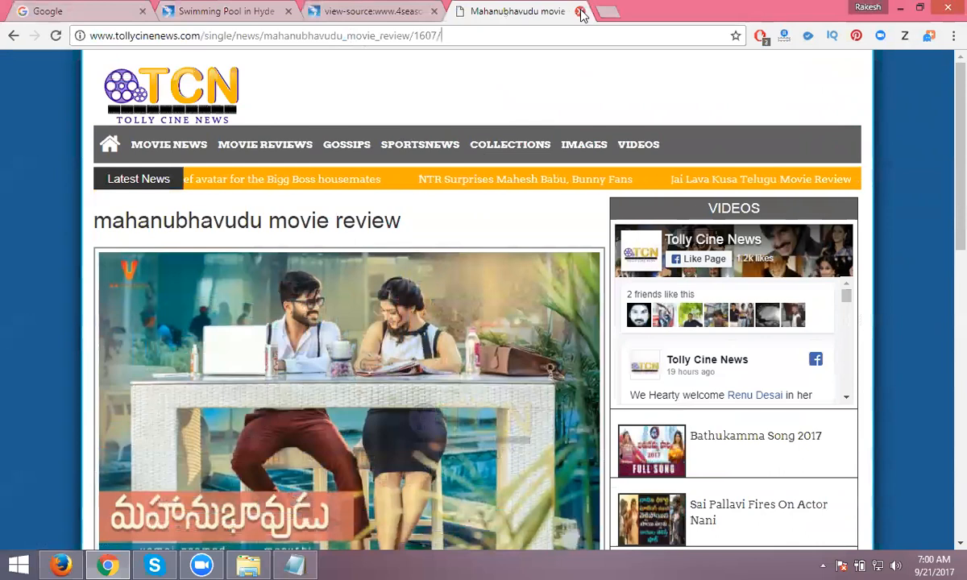
{"action": "key", "text": "ctrl+shift+Tab"}
{"action": "left_click", "coordinate": [237, 10]}
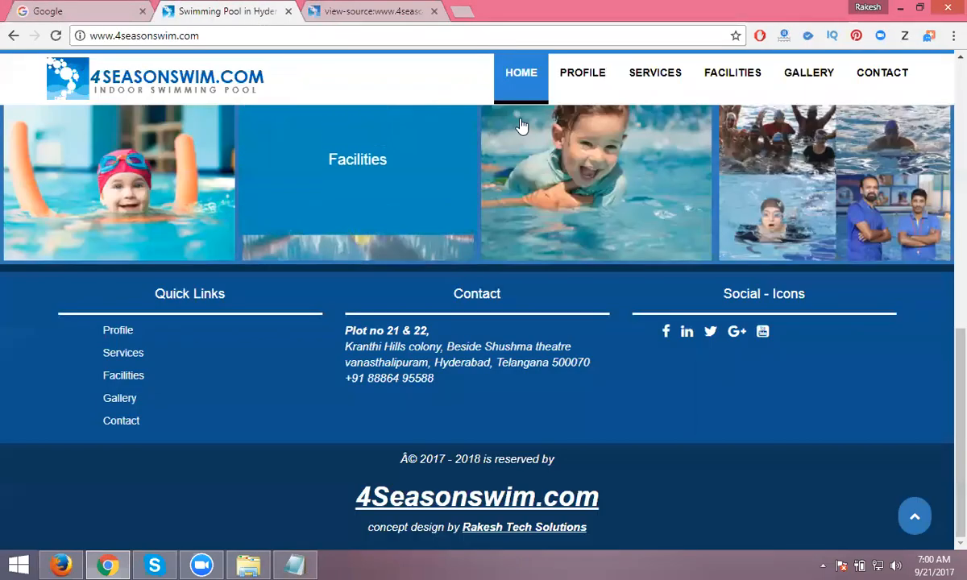
- Reopen WooRank and scroll past Domain Registration and Blog to the Very Good Mobile rating
{"action": "left_click", "coordinate": [808, 36]}
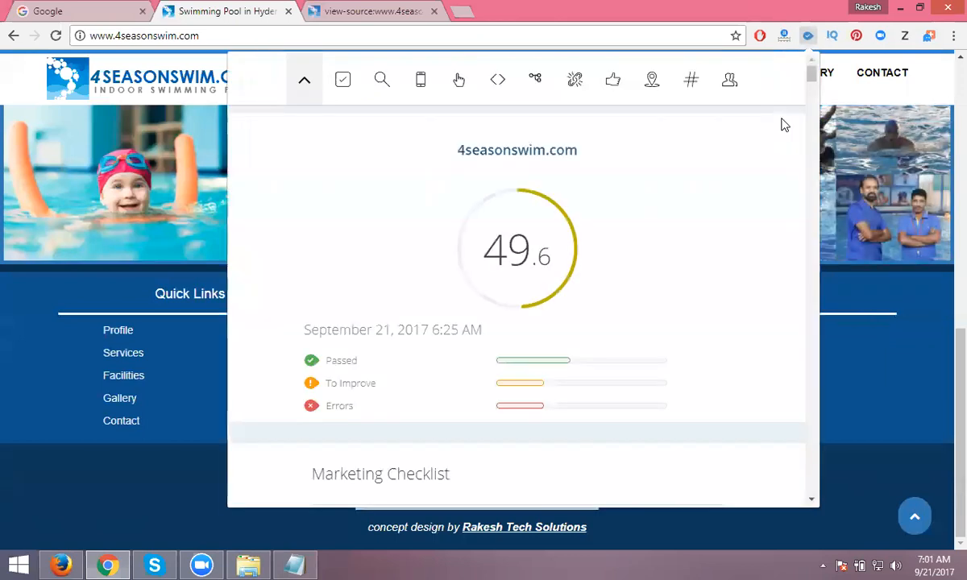
{"action": "scroll", "coordinate": [513, 190], "scroll_direction": "down", "scroll_amount": 15}
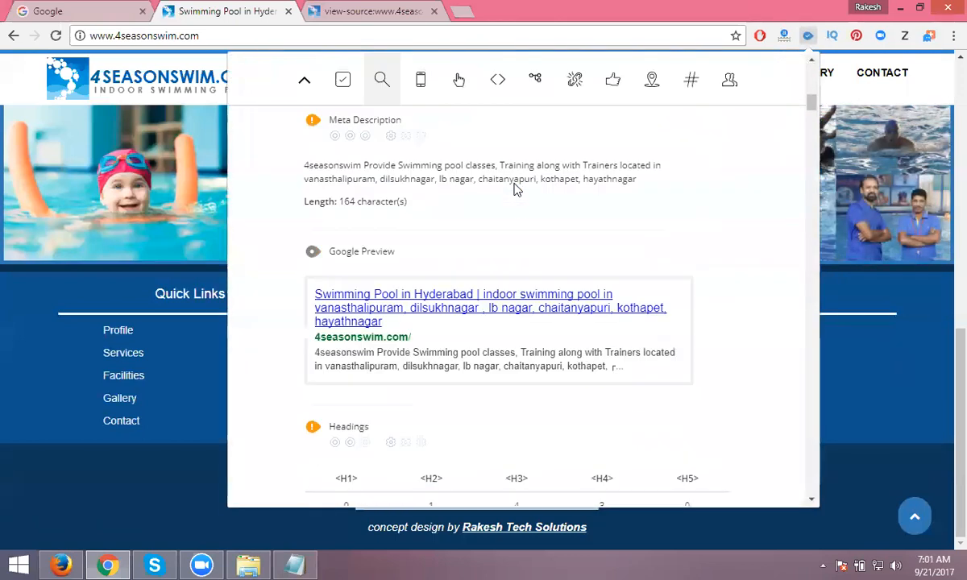
{"action": "scroll", "coordinate": [513, 190], "scroll_direction": "down", "scroll_amount": 15}
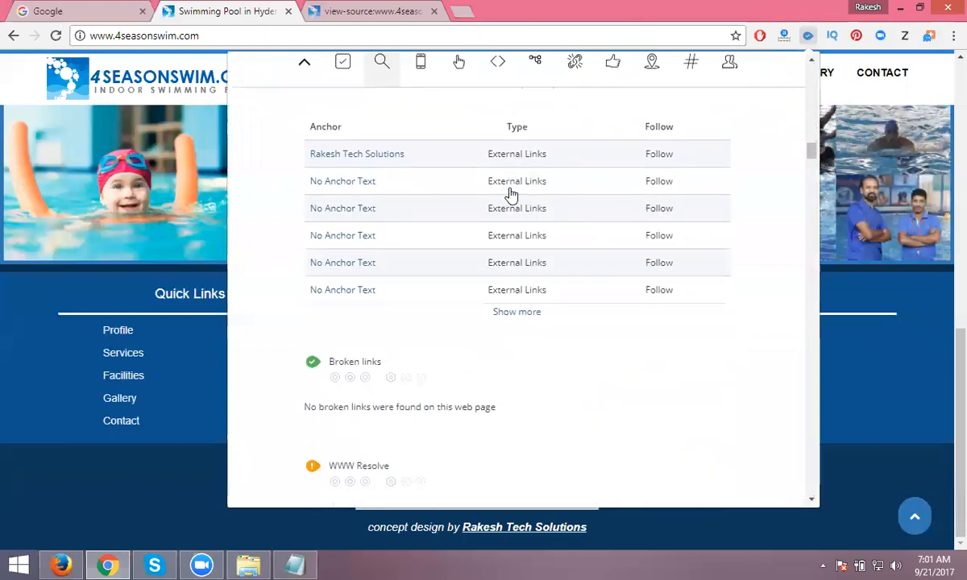
{"action": "scroll", "coordinate": [511, 195], "scroll_direction": "down", "scroll_amount": 15}
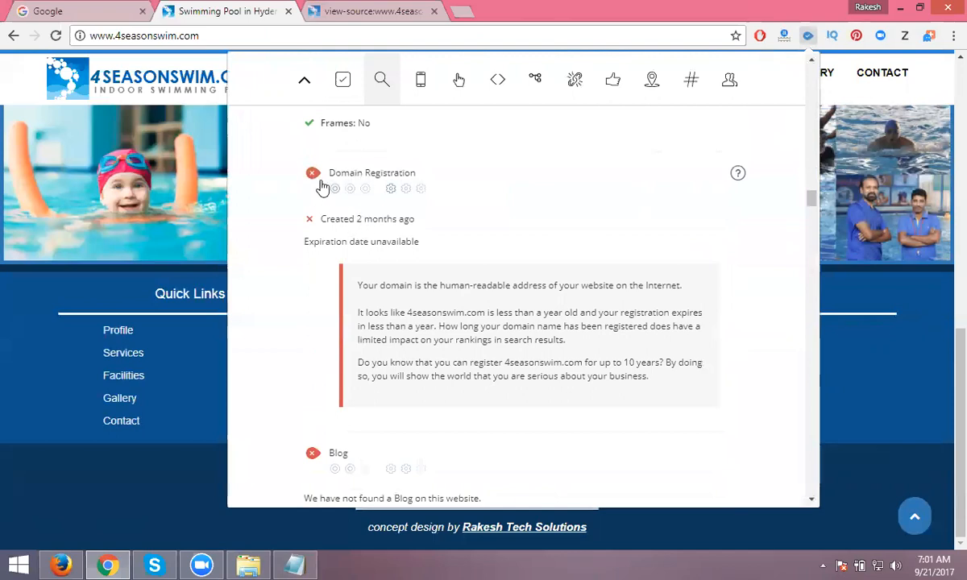
{"action": "scroll", "coordinate": [326, 185], "scroll_direction": "down", "scroll_amount": 3}
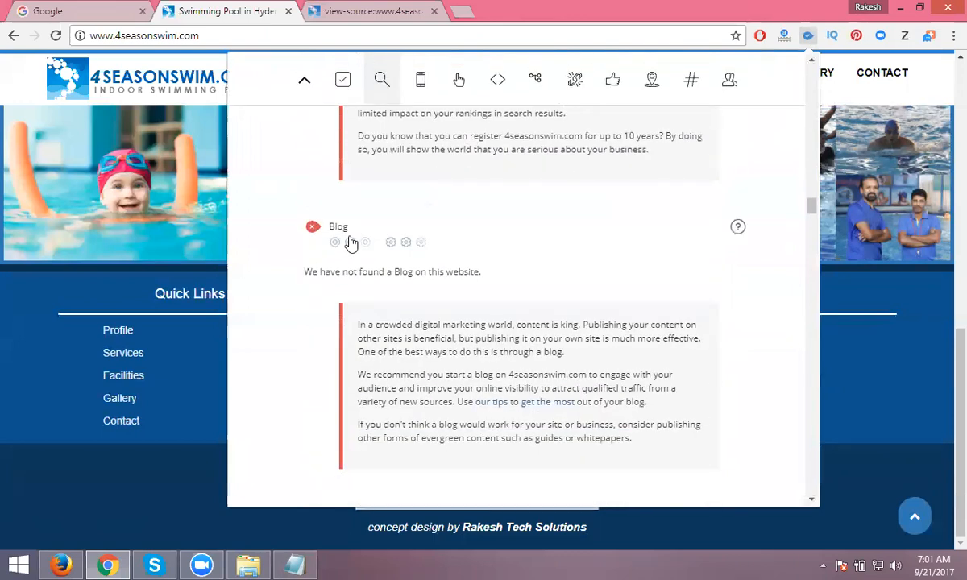
{"action": "scroll", "coordinate": [352, 242], "scroll_direction": "down", "scroll_amount": 4}
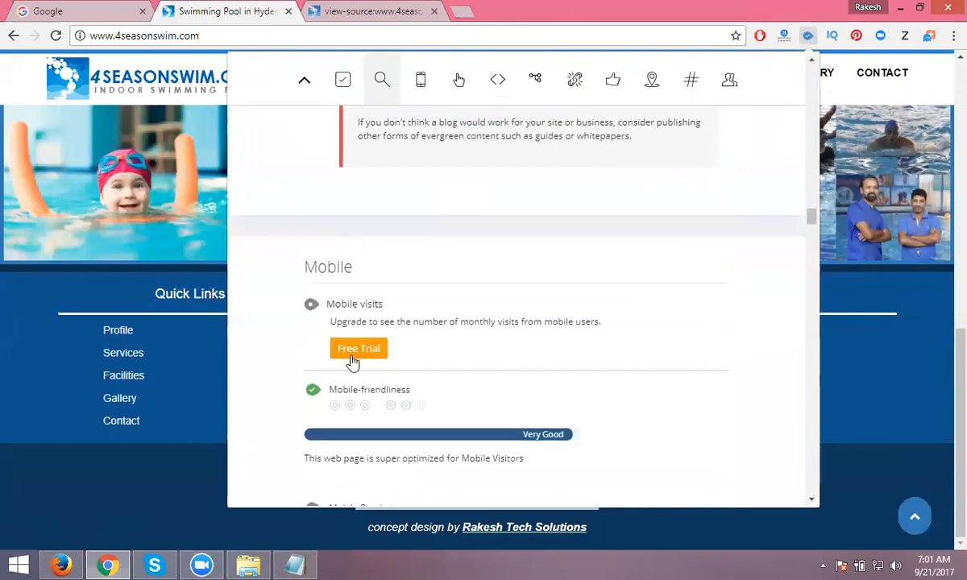
- Review Usability, Technologies and Analytics (inline styles, no analytics tool), then close the WooRank panel
{"action": "scroll", "coordinate": [352, 362], "scroll_direction": "down", "scroll_amount": 2}
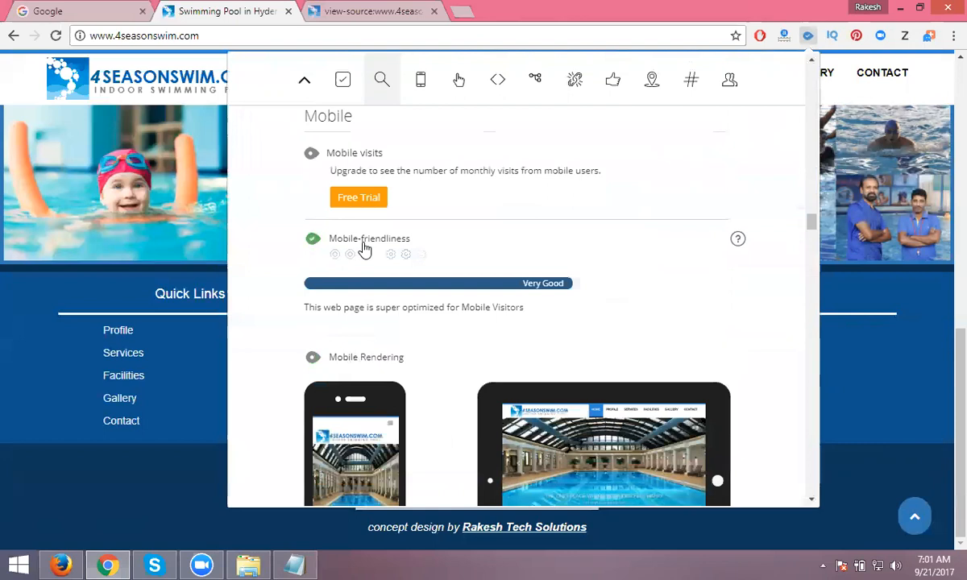
{"action": "scroll", "coordinate": [552, 295], "scroll_direction": "down", "scroll_amount": 3}
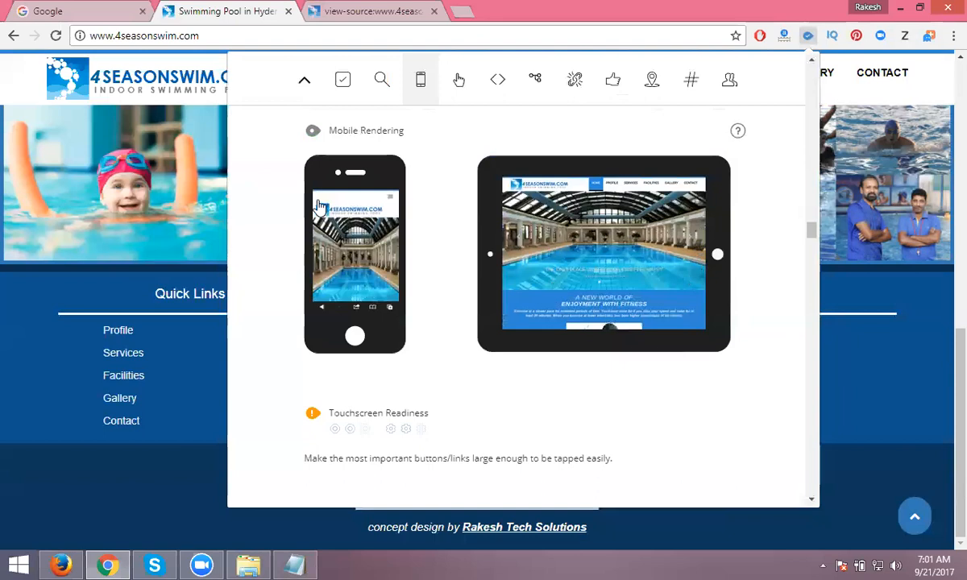
{"action": "scroll", "coordinate": [326, 185], "scroll_direction": "down", "scroll_amount": 4}
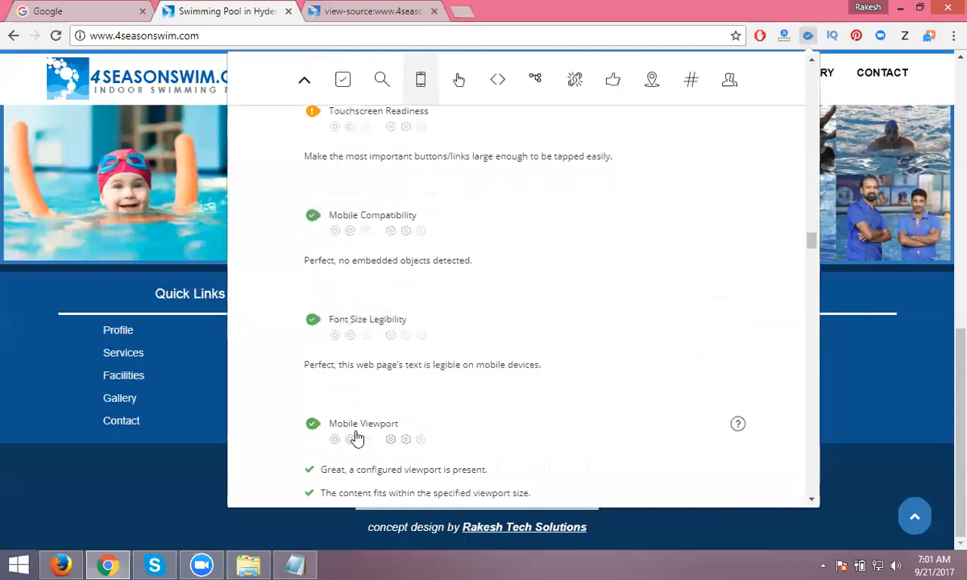
{"action": "scroll", "coordinate": [443, 395], "scroll_direction": "down", "scroll_amount": 4}
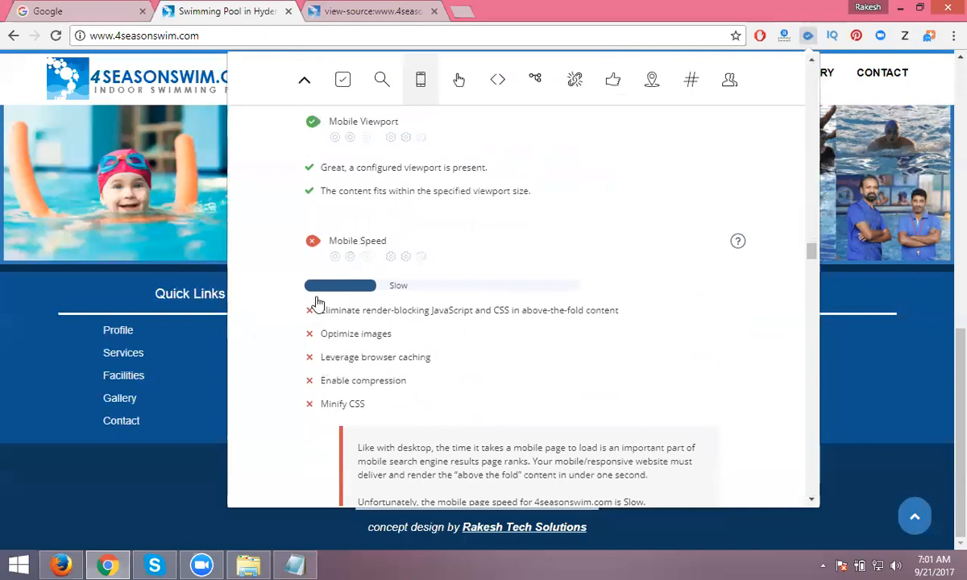
{"action": "scroll", "coordinate": [347, 242], "scroll_direction": "down", "scroll_amount": 4}
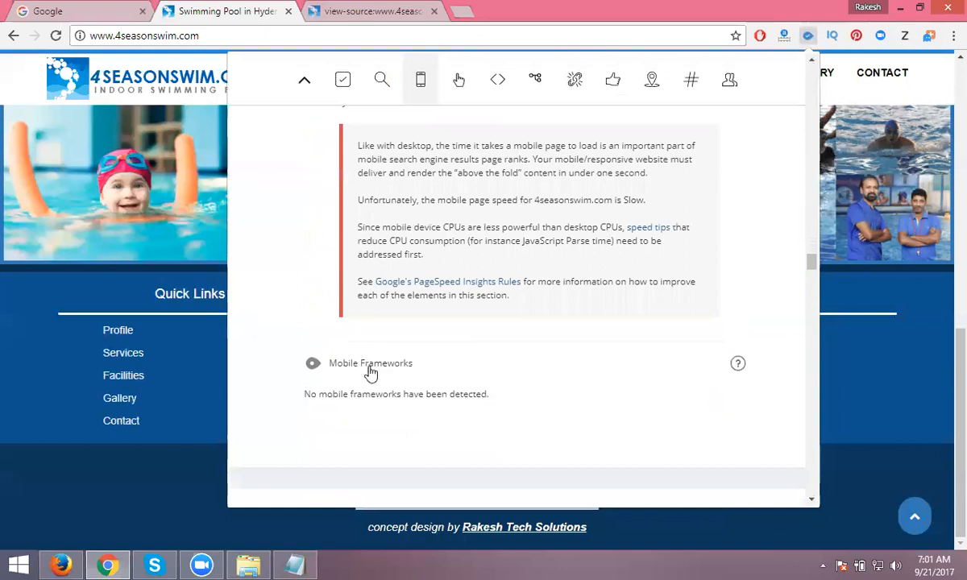
{"action": "scroll", "coordinate": [371, 373], "scroll_direction": "down", "scroll_amount": 3}
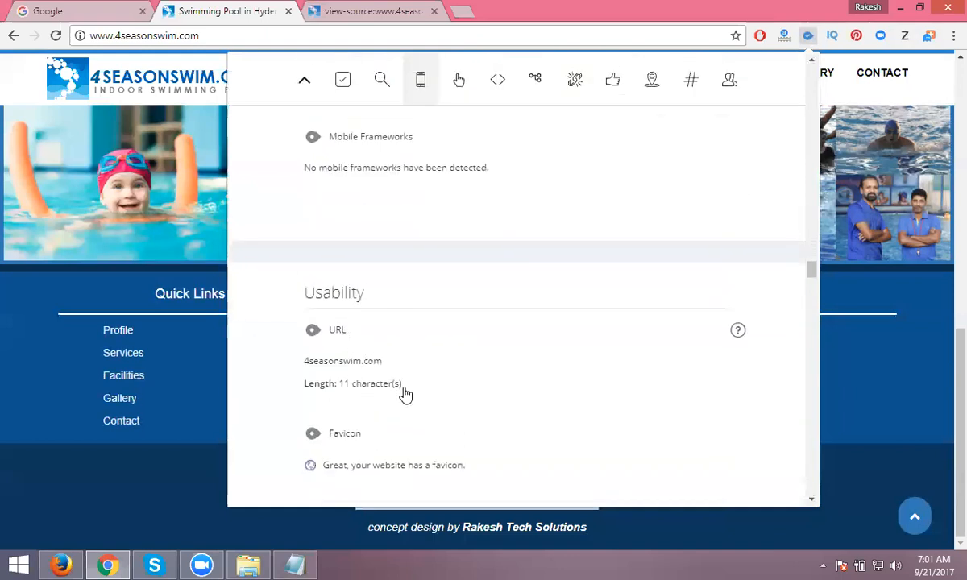
{"action": "scroll", "coordinate": [357, 350], "scroll_direction": "down", "scroll_amount": 4}
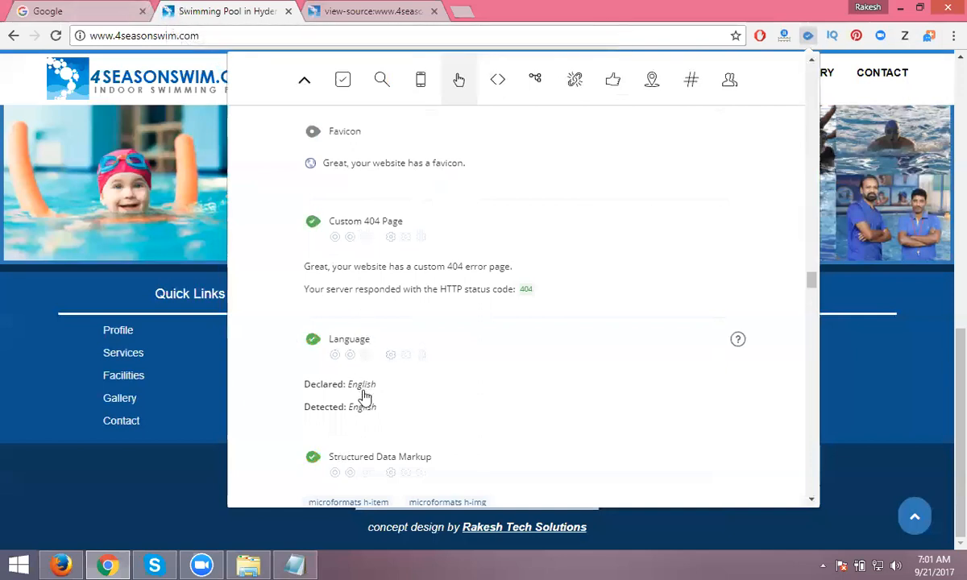
{"action": "scroll", "coordinate": [363, 395], "scroll_direction": "down", "scroll_amount": 4}
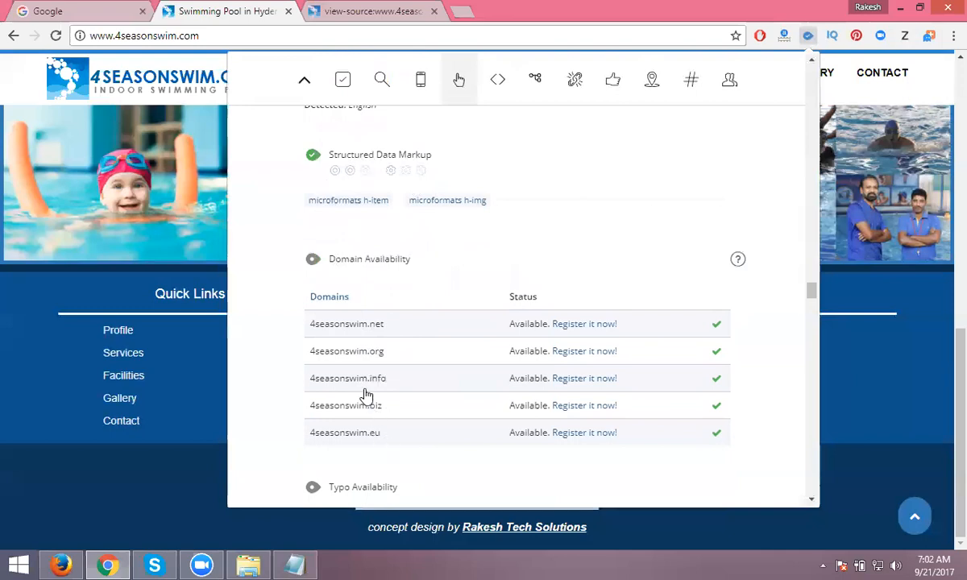
{"action": "scroll", "coordinate": [363, 362], "scroll_direction": "down", "scroll_amount": 3}
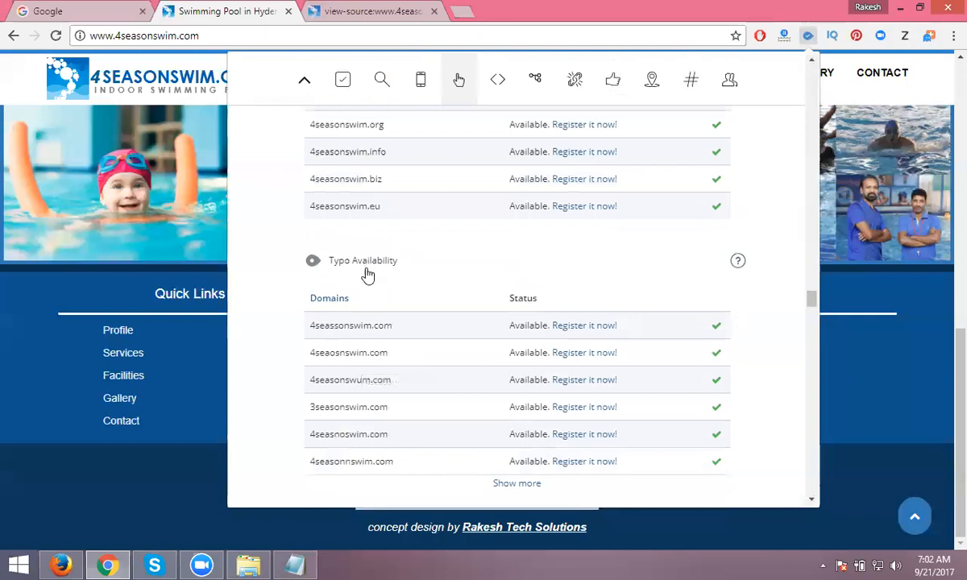
{"action": "scroll", "coordinate": [366, 275], "scroll_direction": "down", "scroll_amount": 10}
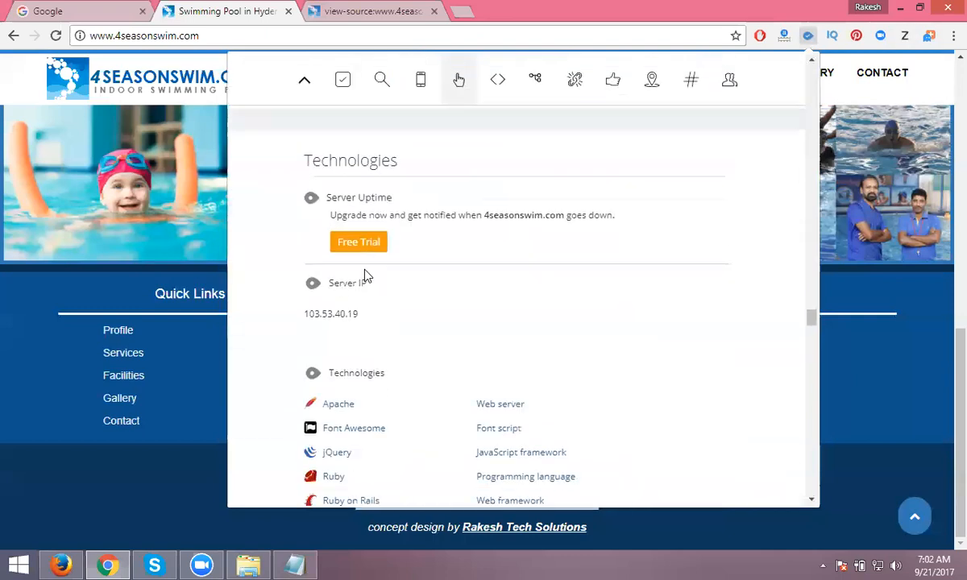
{"action": "scroll", "coordinate": [367, 276], "scroll_direction": "down", "scroll_amount": 4}
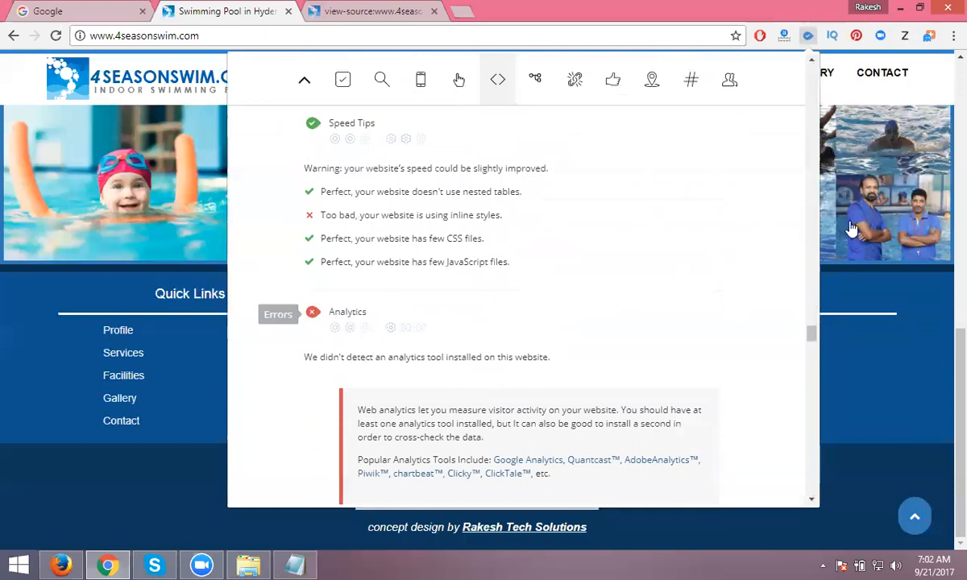
{"action": "scroll", "coordinate": [849, 229], "scroll_direction": "up", "scroll_amount": 5}
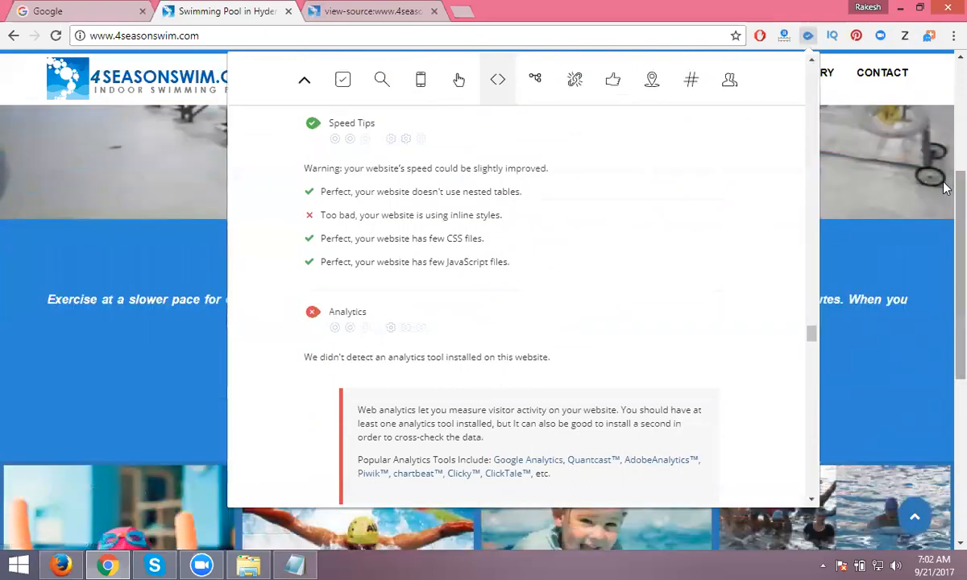
{"action": "left_click", "coordinate": [944, 161]}
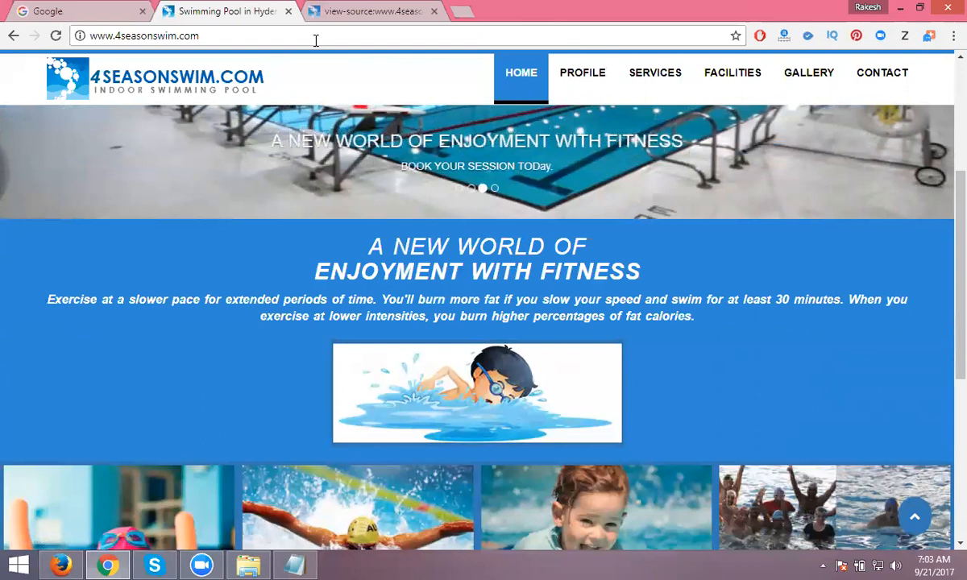
{"action": "left_click", "coordinate": [316, 40]}
{"action": "left_click", "coordinate": [316, 40]}
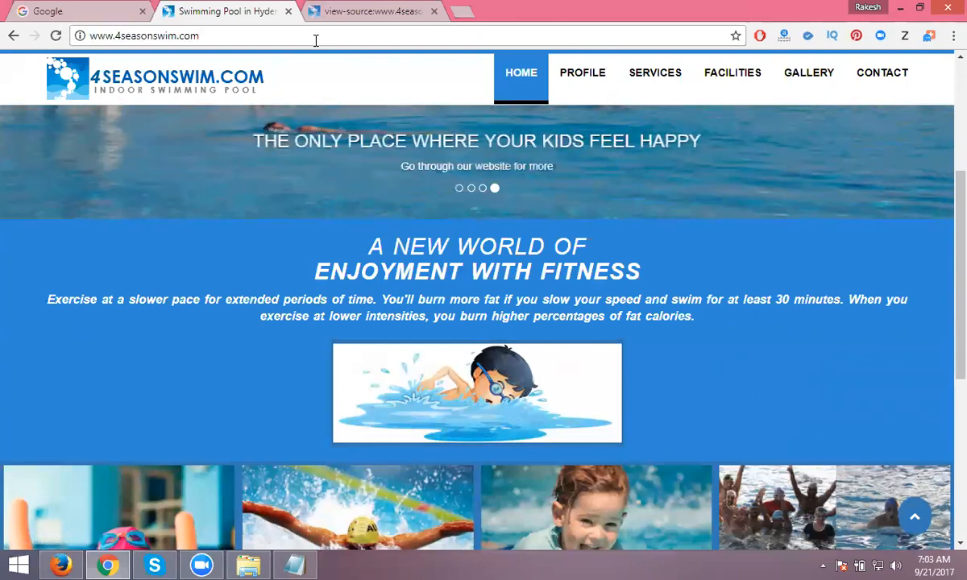
{"action": "type", "text": "/roboy"}
{"action": "key", "text": "BackSpace"}
{"action": "type", "text": "ts.tx"}
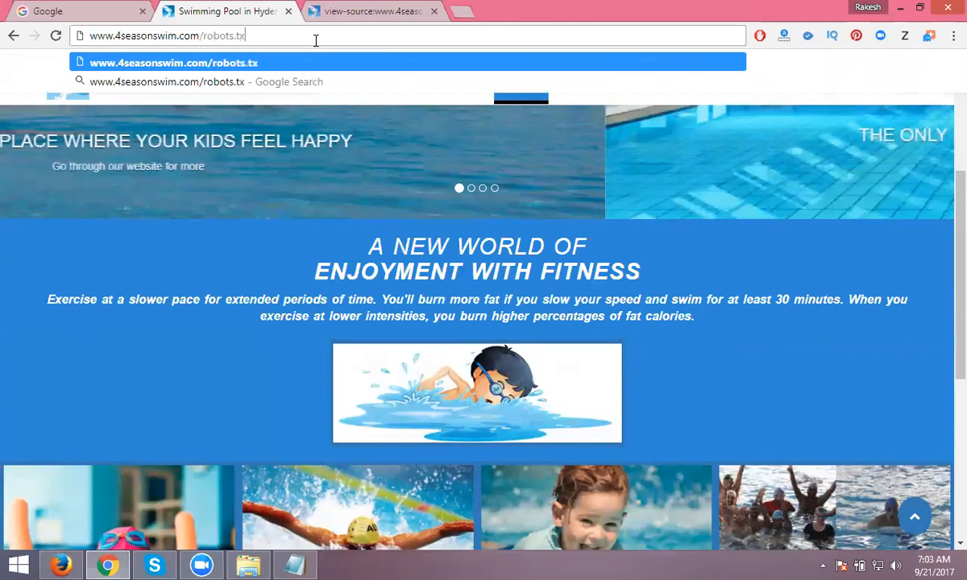
{"action": "type", "text": "t"}
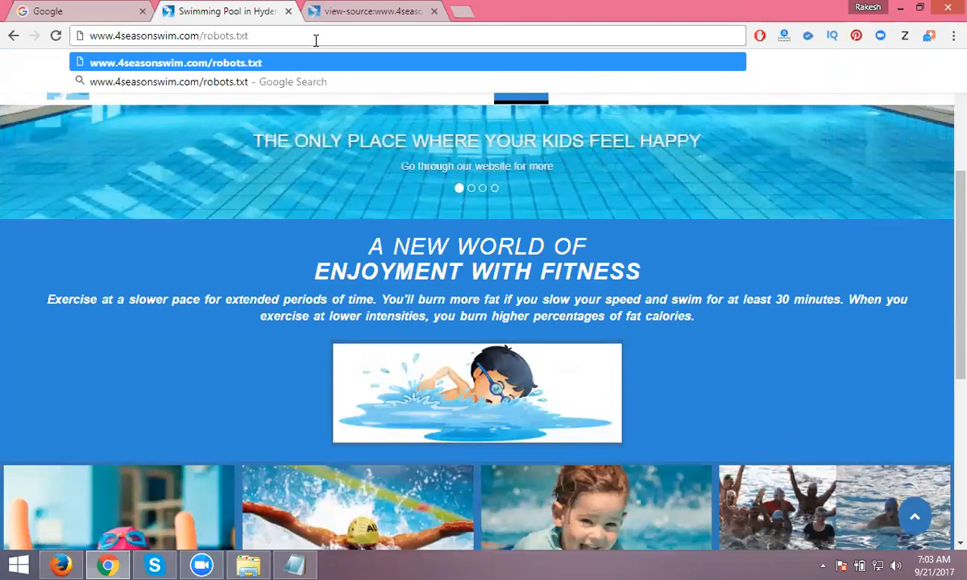
{"action": "key", "text": "Return"}
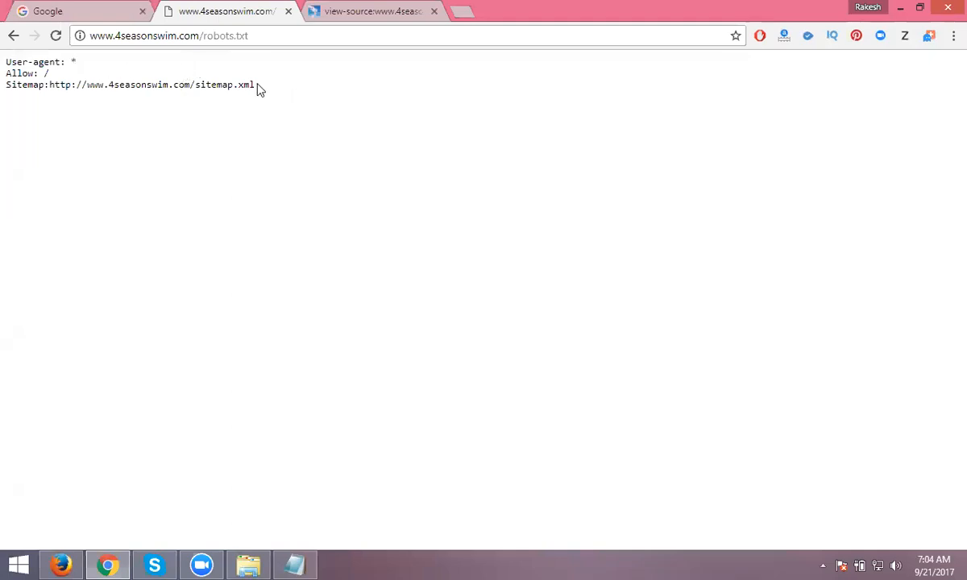
- Copy the three robots.txt lines into a new Notepad note
{"action": "left_click_drag", "start_coordinate": [259, 89], "coordinate": [8, 63]}
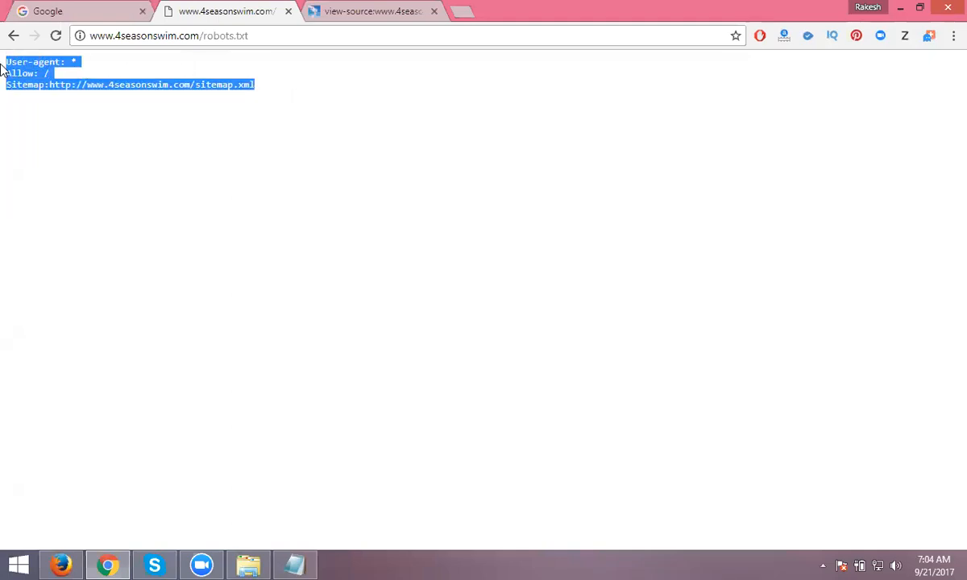
{"action": "key", "text": "super+r"}
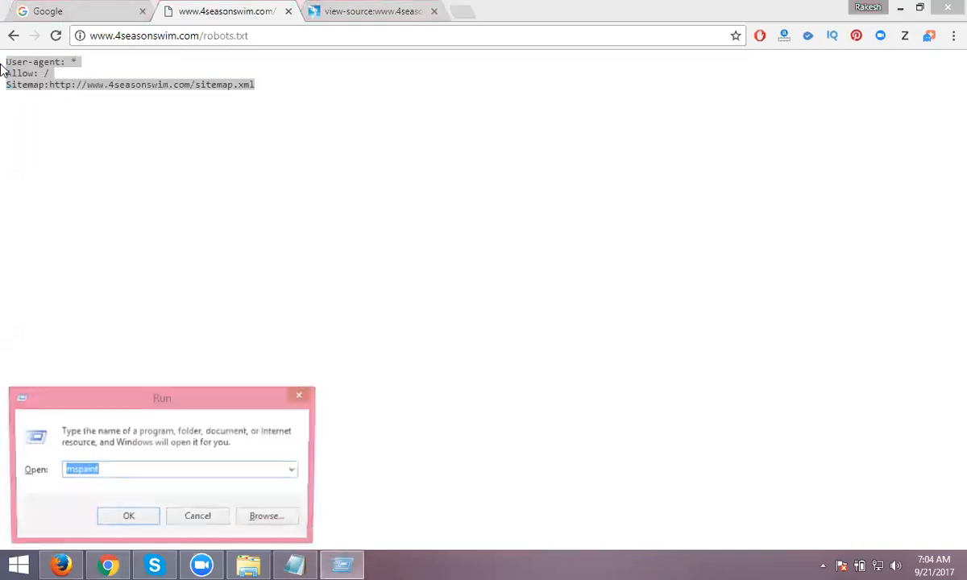
{"action": "type", "text": "notepad"}
{"action": "key", "text": "Return"}
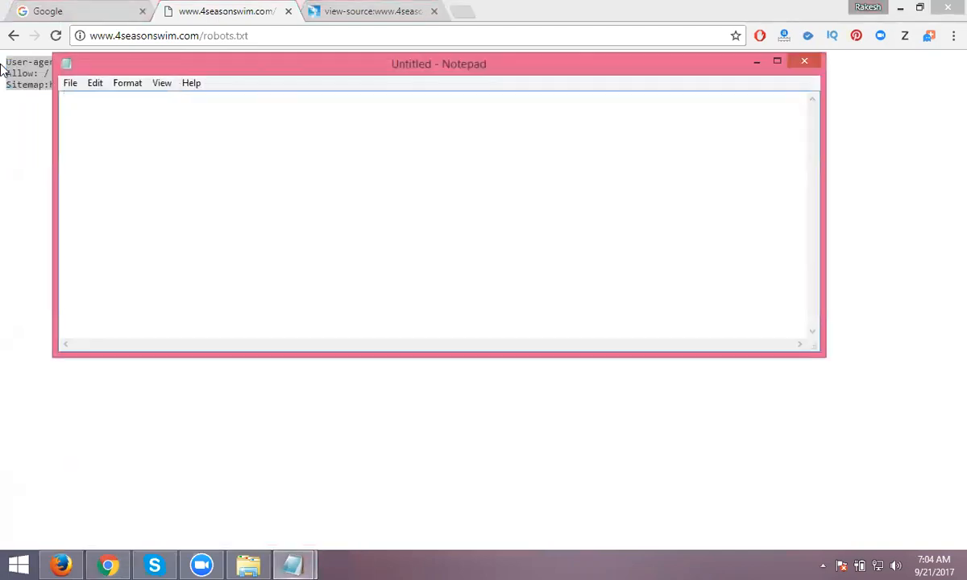
{"action": "type", "text": "User-agent: * Allow: / Sitemap:http://www.4seasonswim.com/sitemap.xml"}
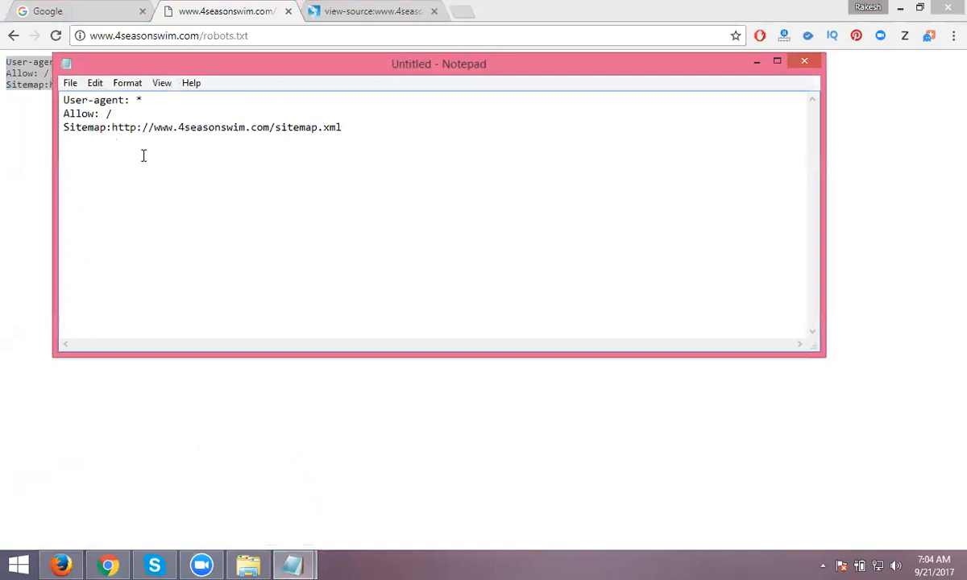
- Save the note as robots.txt in D:\dm videos
{"action": "left_click", "coordinate": [71, 86]}
{"action": "left_click", "coordinate": [90, 152]}
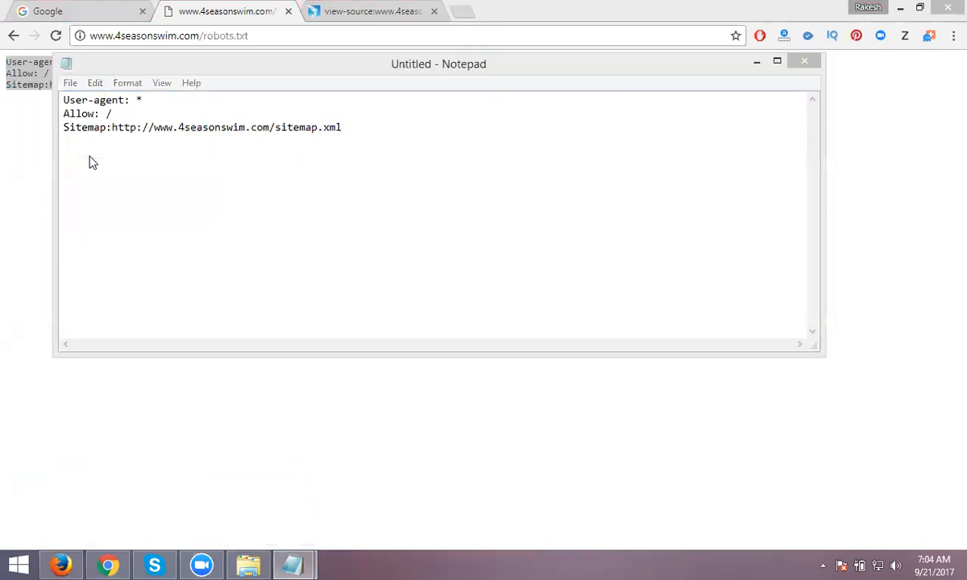
{"action": "type", "text": "robots.txt"}
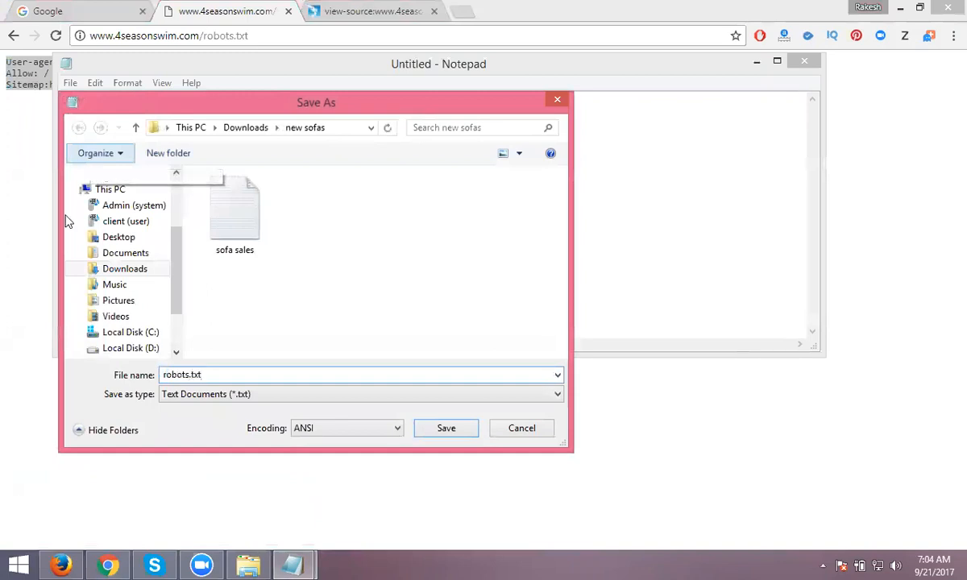
{"action": "left_click", "coordinate": [125, 348]}
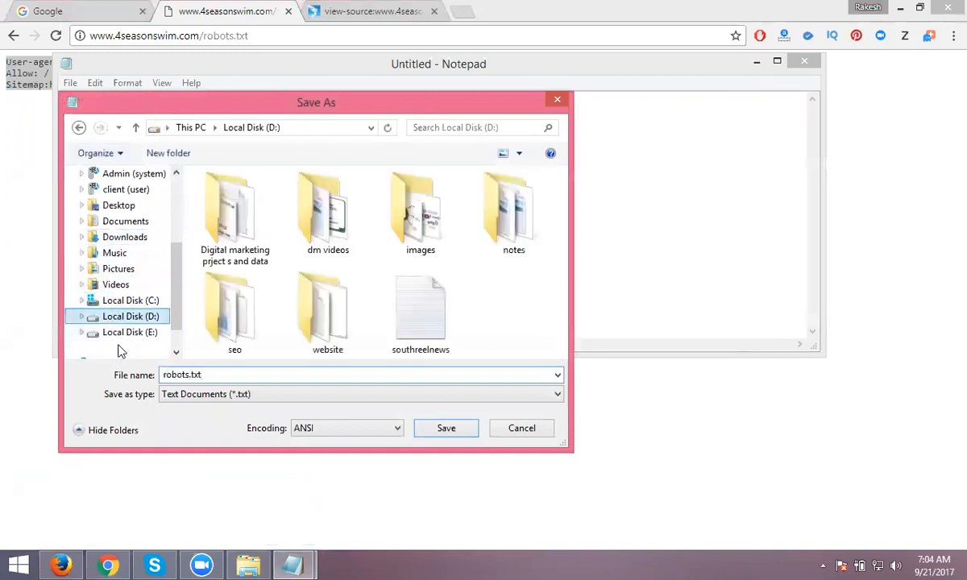
{"action": "double_click", "coordinate": [332, 237]}
{"action": "left_click", "coordinate": [443, 429]}
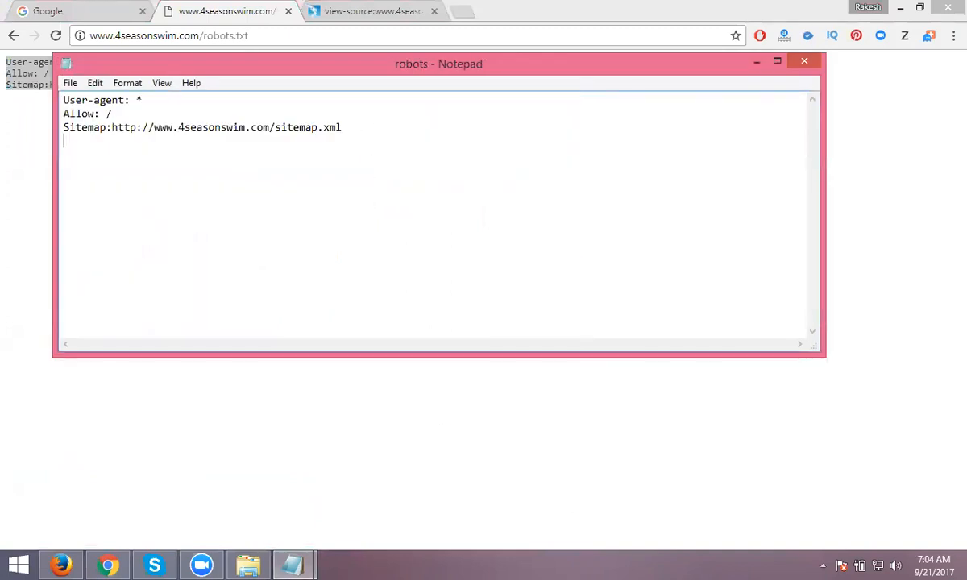
- Begin a 'Dis Allow:' line in the note and return to Chrome
{"action": "type", "text": "s Allow:"}
{"action": "left_click", "coordinate": [352, 11]}
{"action": "left_click", "coordinate": [209, 10]}
- Copy 'contact.html' from the site's contact page address
{"action": "left_click", "coordinate": [13, 36]}
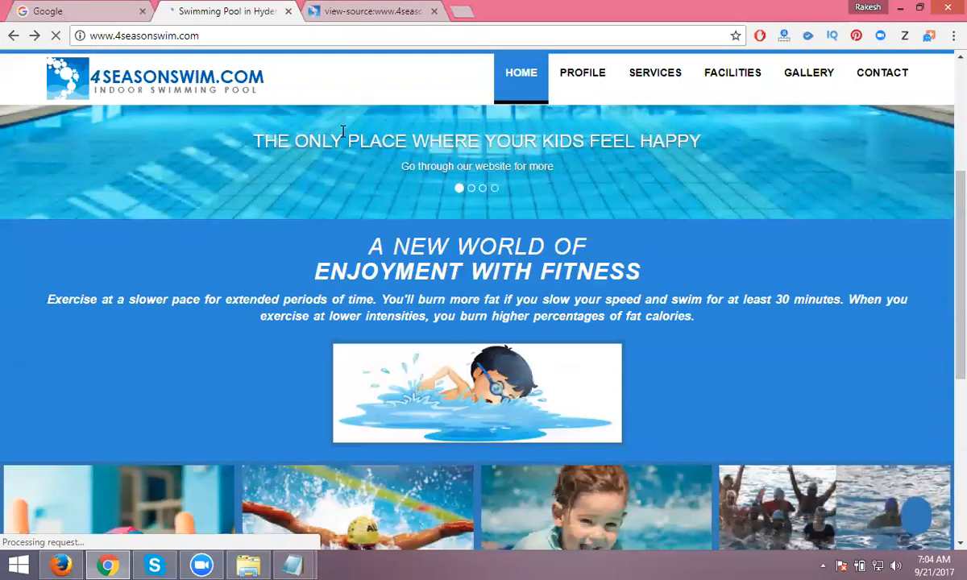
{"action": "left_click", "coordinate": [878, 73]}
{"action": "left_click_drag", "start_coordinate": [201, 35], "coordinate": [314, 35]}
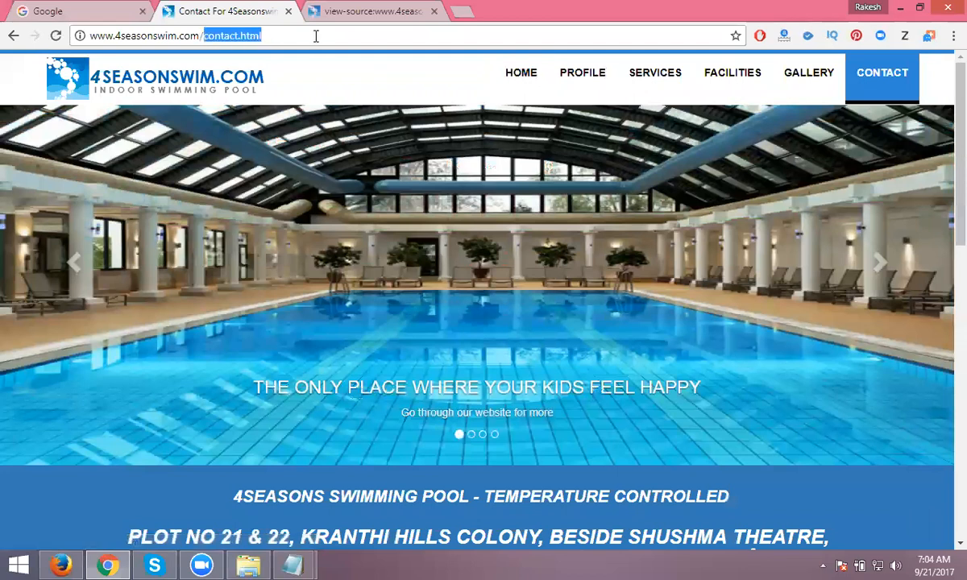
{"action": "type", "text": "User-agent: * Allow: / Sitemap:http://www.4seasonswim.com/sitemap.xml"}
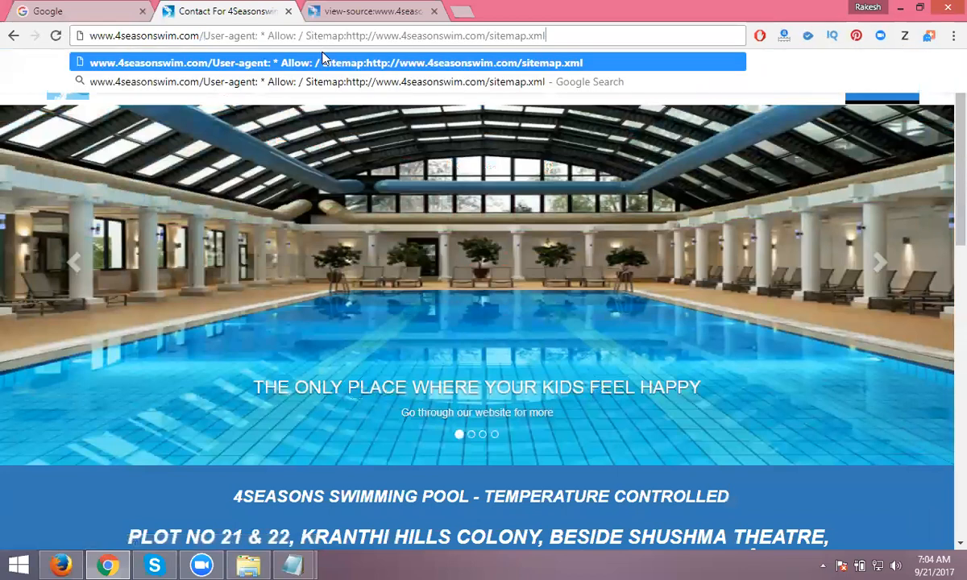
{"action": "key", "text": "ctrl+z"}
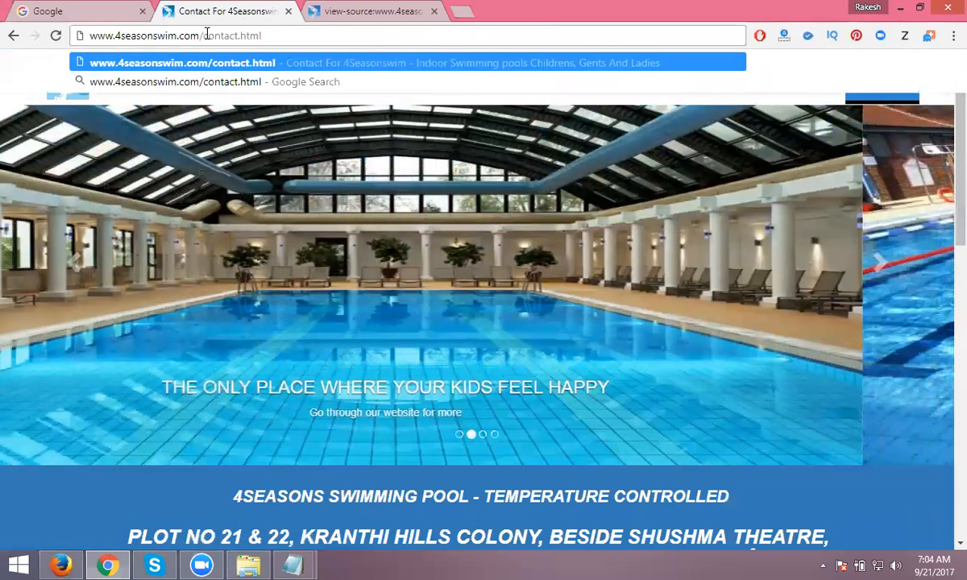
{"action": "left_click_drag", "start_coordinate": [204, 35], "coordinate": [285, 35]}
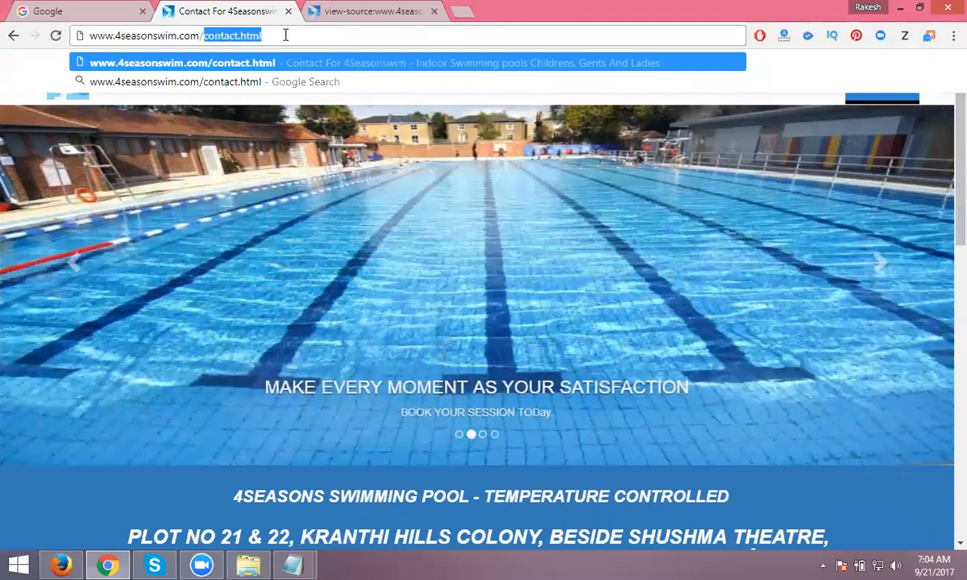
{"action": "key", "text": "ctrl+c"}
- Add contact.html to the robots file's Dis Allow line and join it into 'DisAllow'
{"action": "left_click", "coordinate": [292, 566]}
{"action": "left_click", "coordinate": [378, 480]}
{"action": "key", "text": "ctrl+v"}
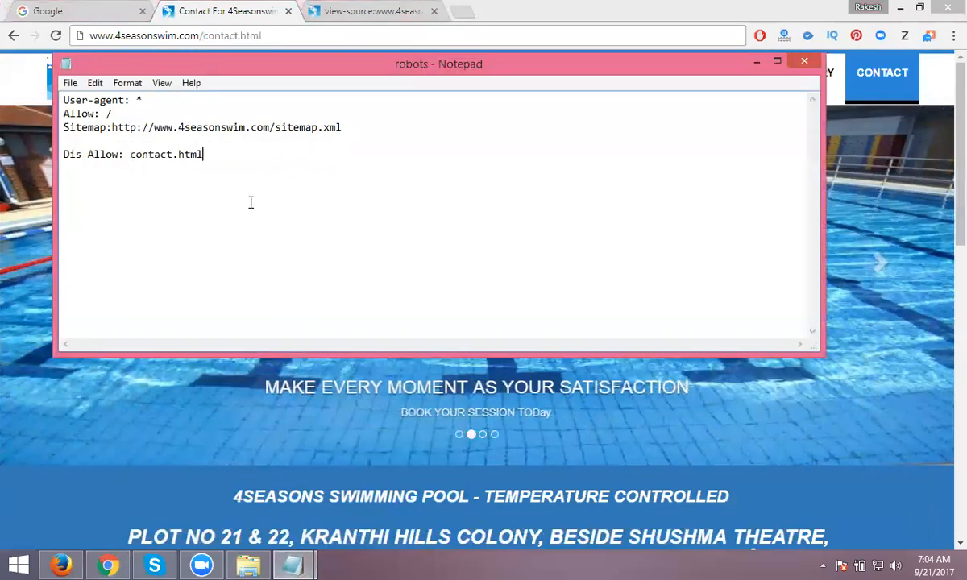
{"action": "type", "text": "/"}
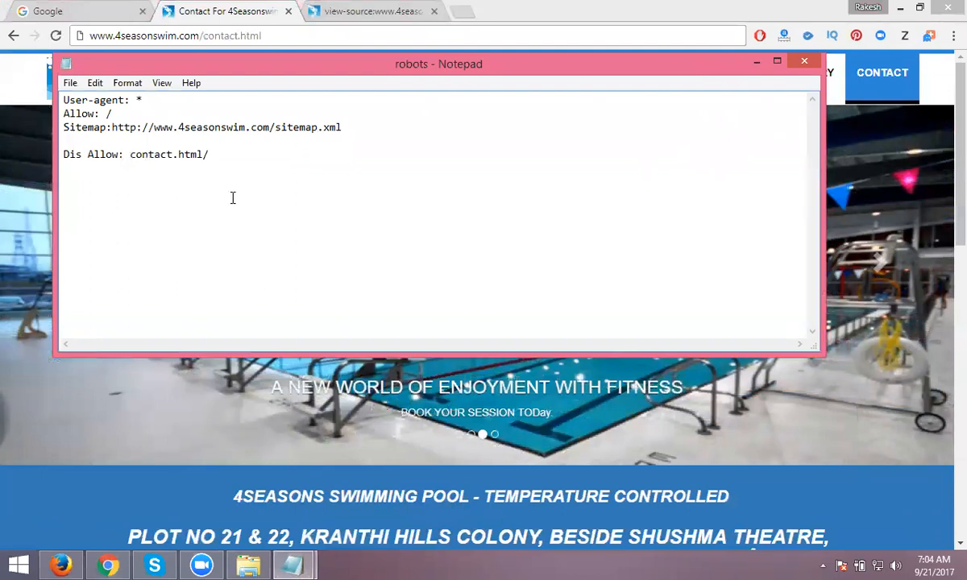
{"action": "left_click_drag", "start_coordinate": [198, 154], "coordinate": [94, 164]}
{"action": "key", "text": "Left"}
{"action": "type", "text": "\\"}
{"action": "key", "text": "BackSpace"}
{"action": "key", "text": "BackSpace"}
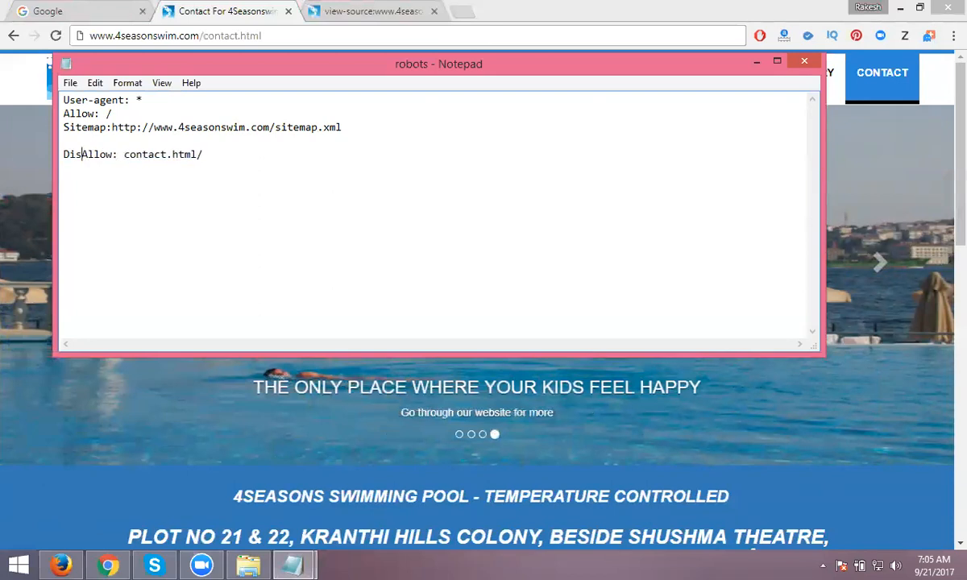
- Delete the DisAllow line and save robots.txt
{"action": "left_click_drag", "start_coordinate": [208, 153], "coordinate": [61, 150]}
{"action": "key", "text": "BackSpace"}
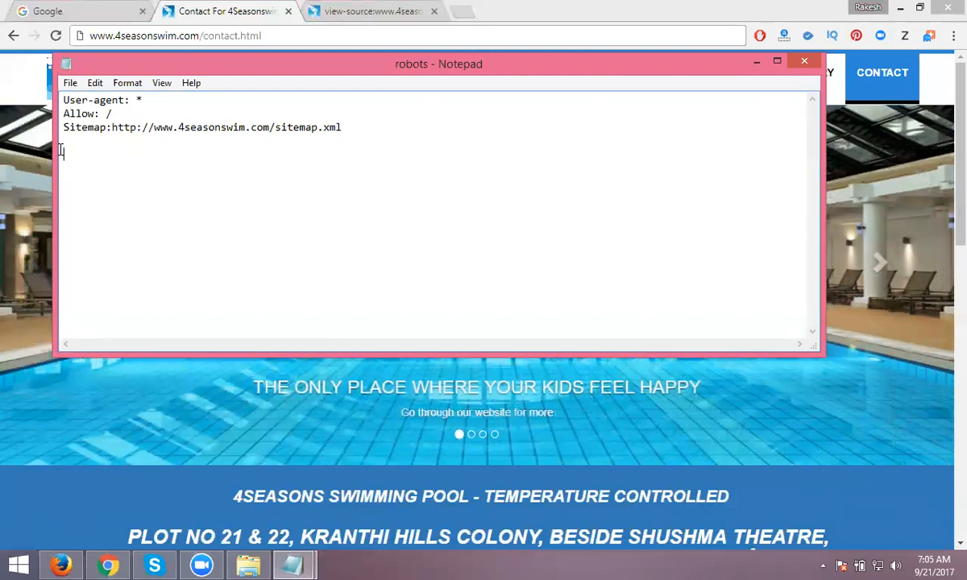
{"action": "left_click", "coordinate": [70, 83]}
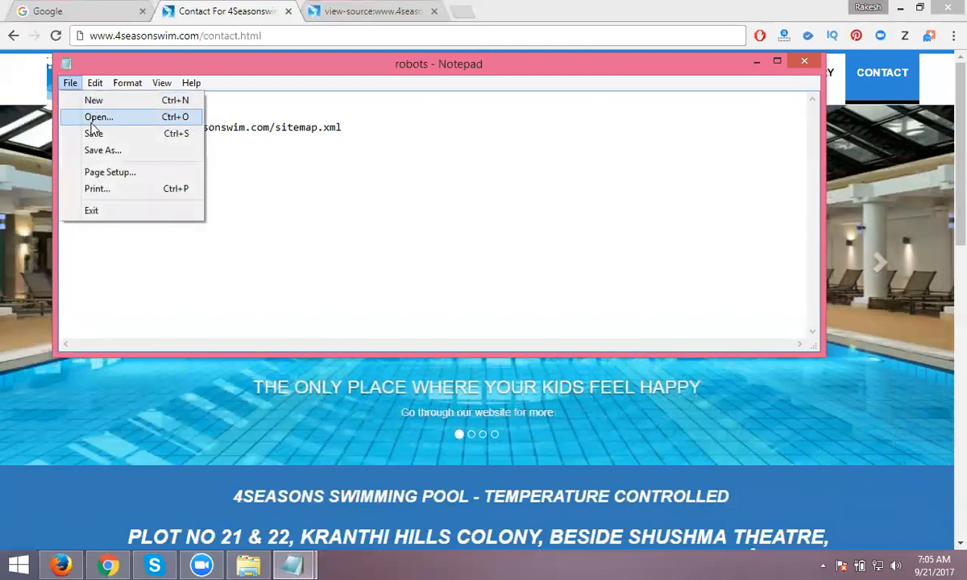
{"action": "left_click", "coordinate": [92, 133]}
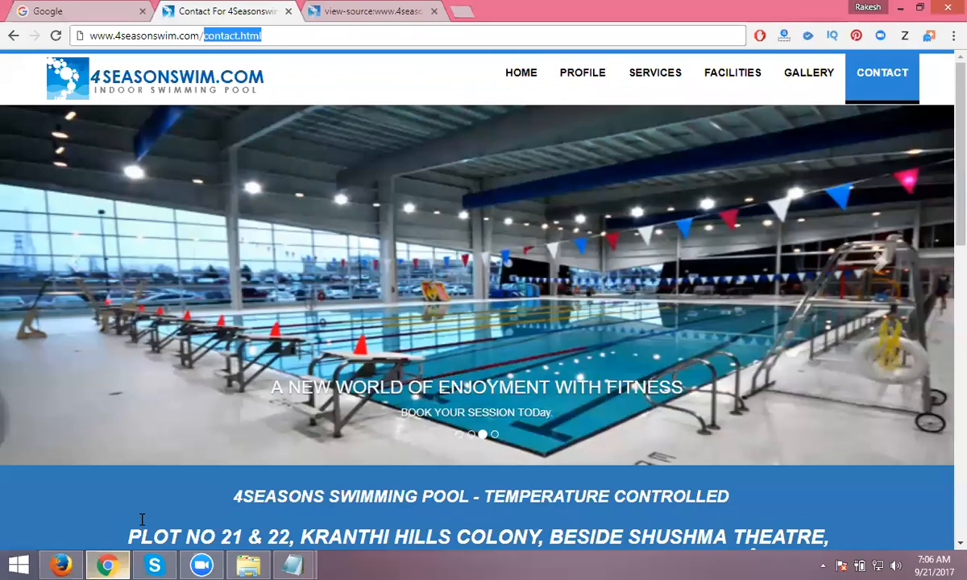
- Open the public_html/4seasonswim.com folder in cPanel File Manager and its Upload page
{"action": "left_click", "coordinate": [108, 566]}
{"action": "left_click", "coordinate": [61, 565]}
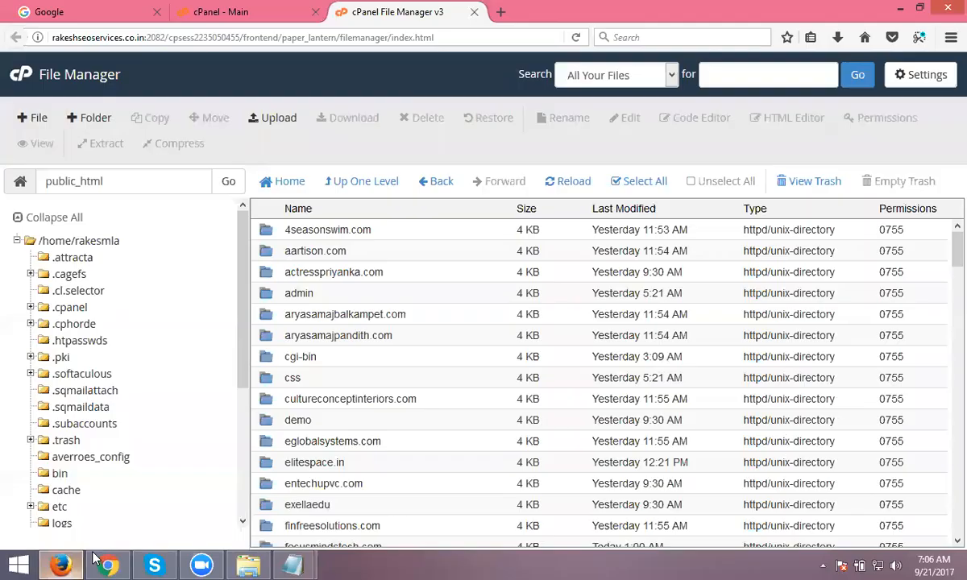
{"action": "double_click", "coordinate": [445, 236]}
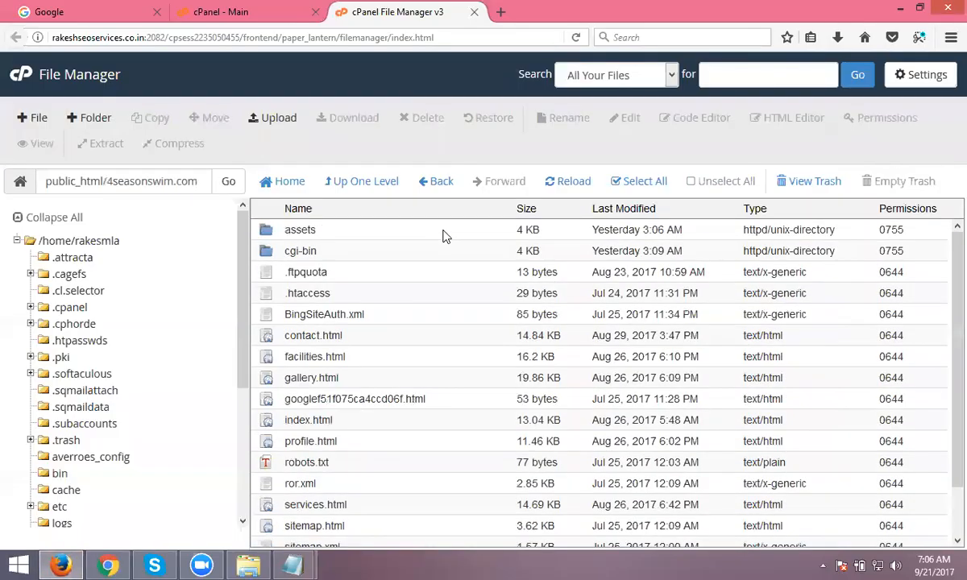
{"action": "left_click", "coordinate": [268, 127]}
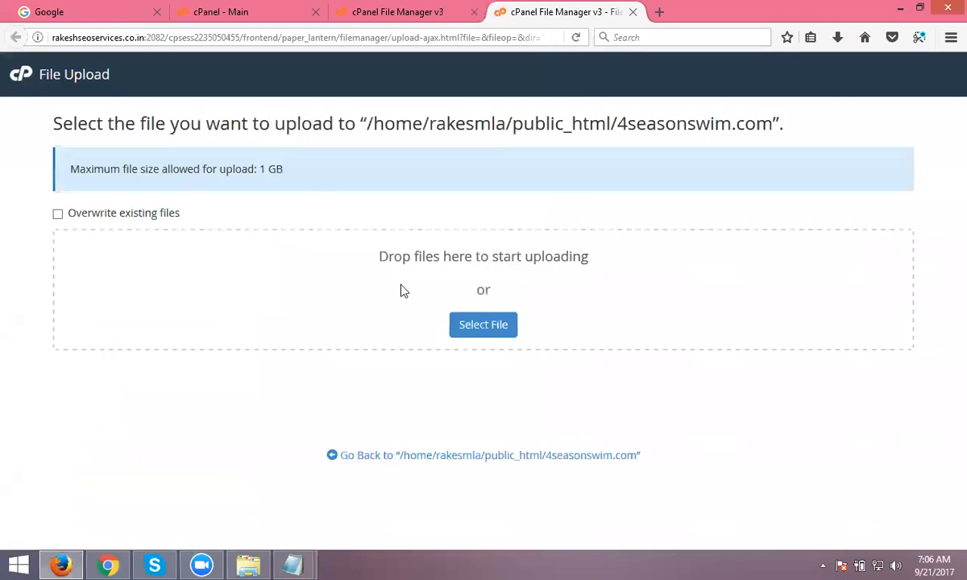
- Upload robots.txt from D:\dm videos, overwriting the existing copy
{"action": "left_click", "coordinate": [472, 338]}
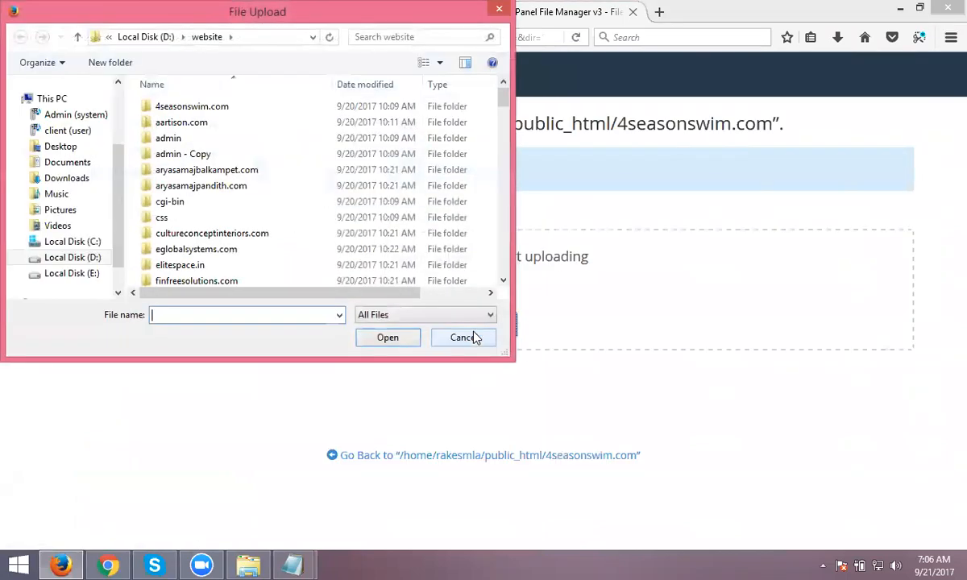
{"action": "left_click", "coordinate": [68, 257]}
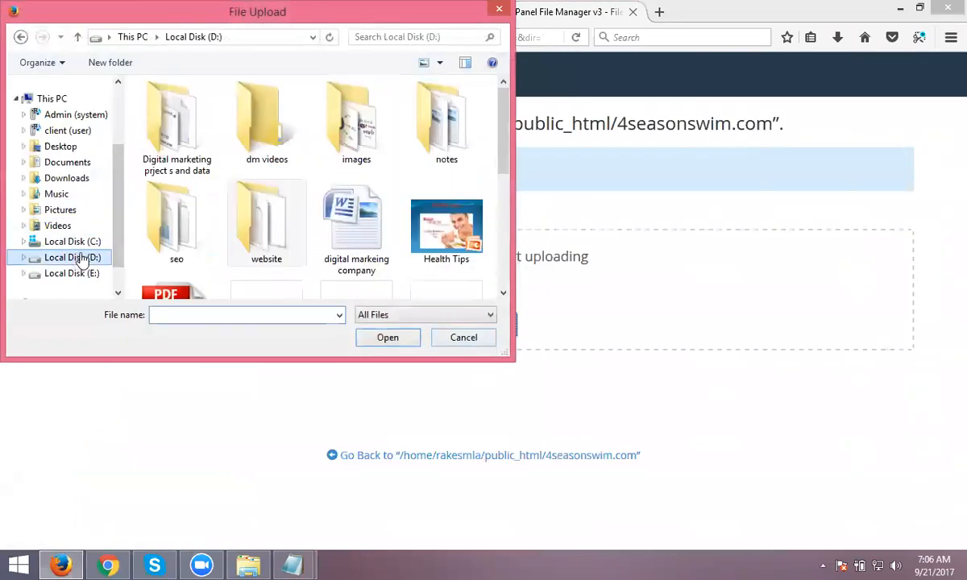
{"action": "double_click", "coordinate": [276, 153]}
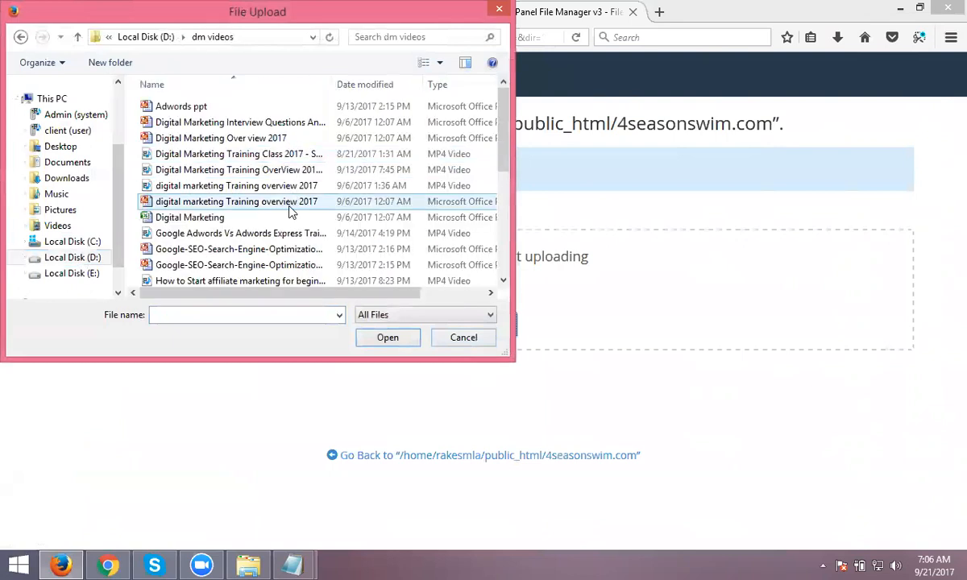
{"action": "scroll", "coordinate": [291, 211], "scroll_direction": "down", "scroll_amount": 3}
{"action": "scroll", "coordinate": [291, 211], "scroll_direction": "down", "scroll_amount": 2}
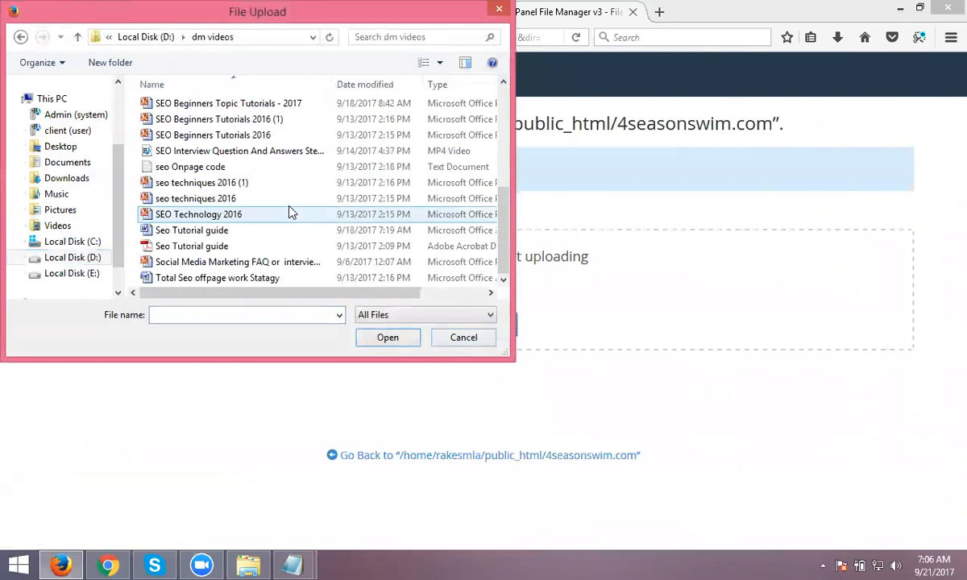
{"action": "left_click", "coordinate": [252, 315]}
{"action": "type", "text": "r"}
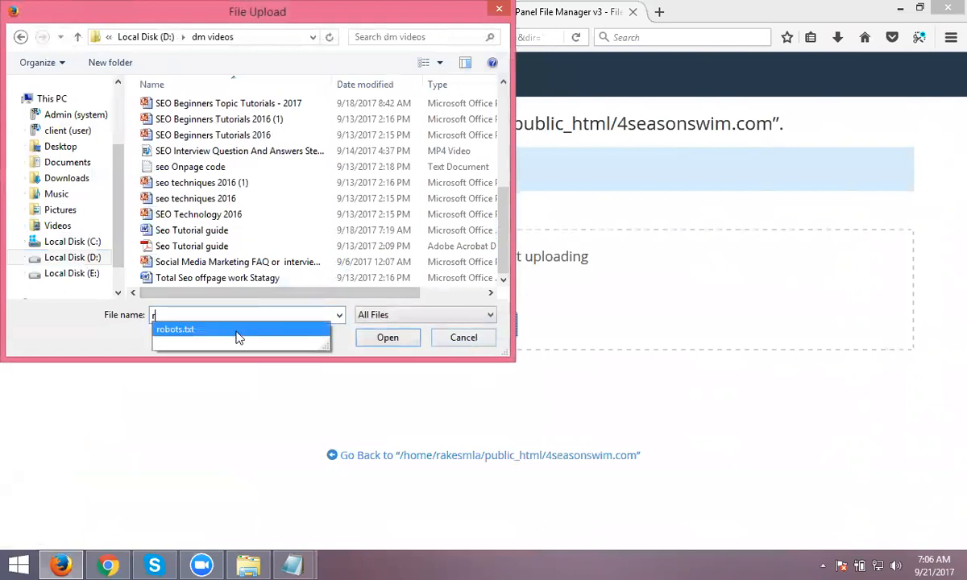
{"action": "left_click", "coordinate": [236, 330]}
{"action": "left_click", "coordinate": [373, 336]}
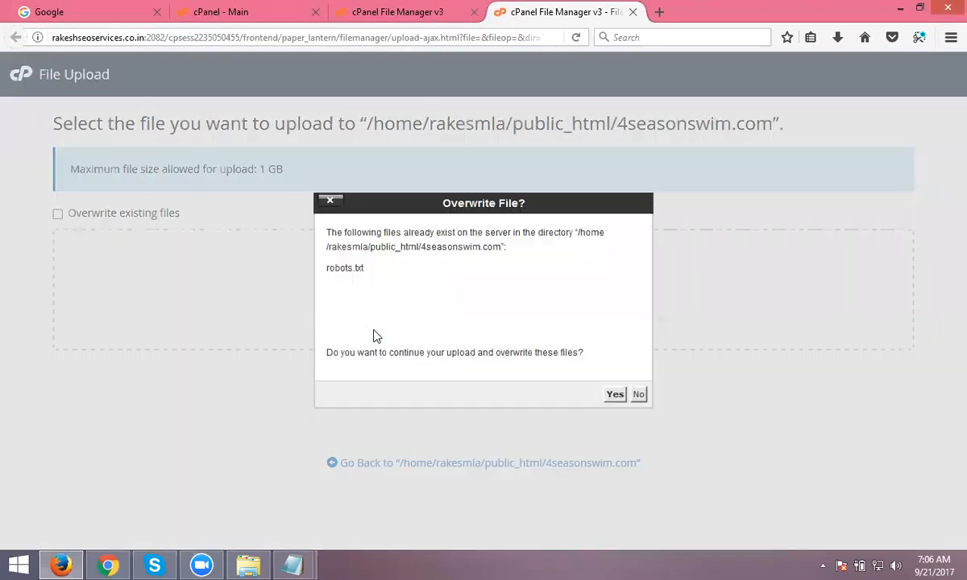
{"action": "left_click", "coordinate": [613, 395]}
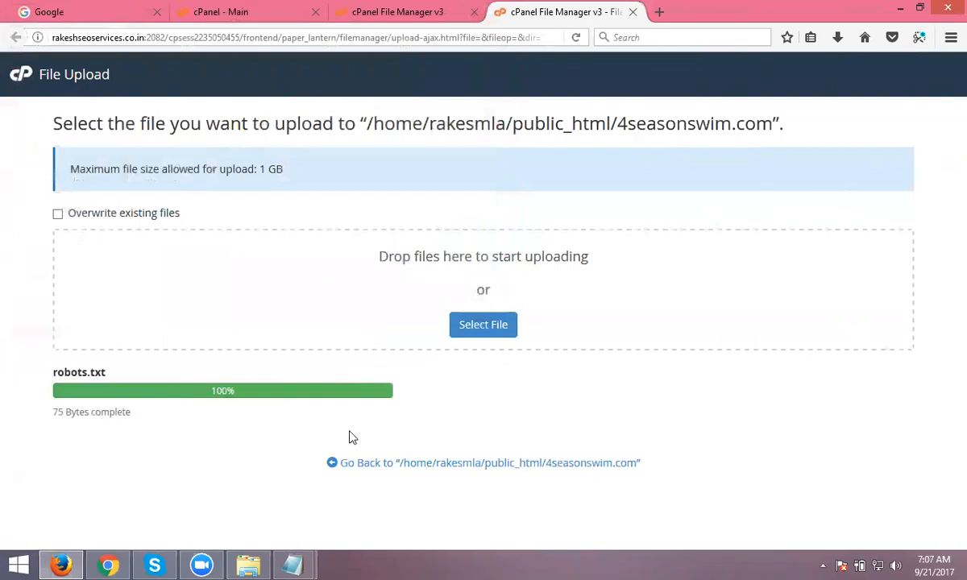
{"action": "left_click", "coordinate": [108, 565]}
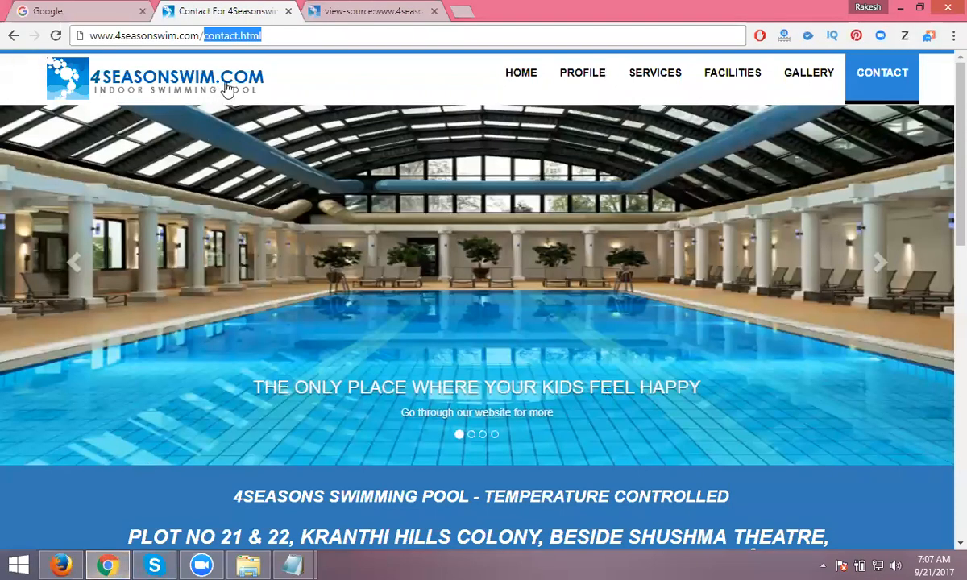
{"action": "type", "text": "ro"}
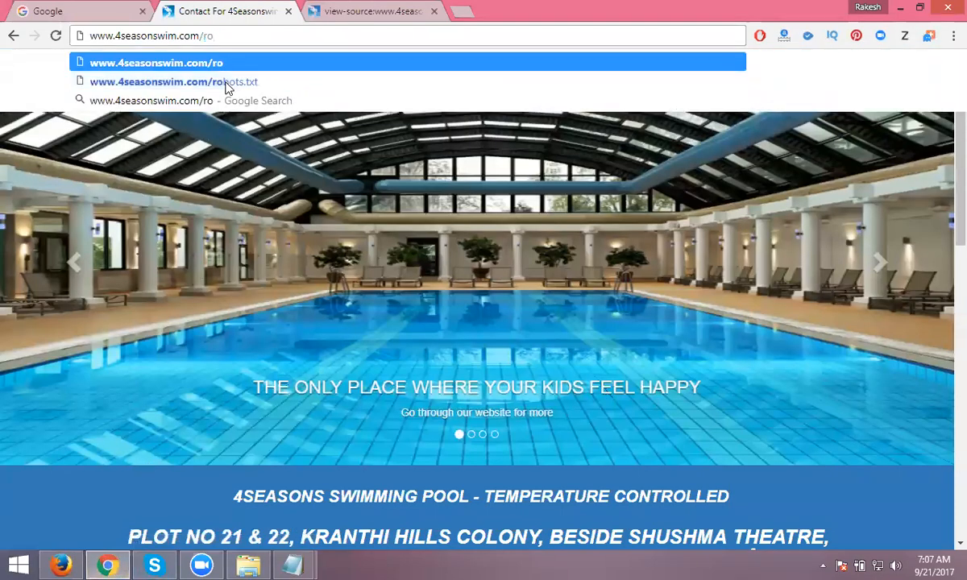
{"action": "left_click", "coordinate": [226, 84]}
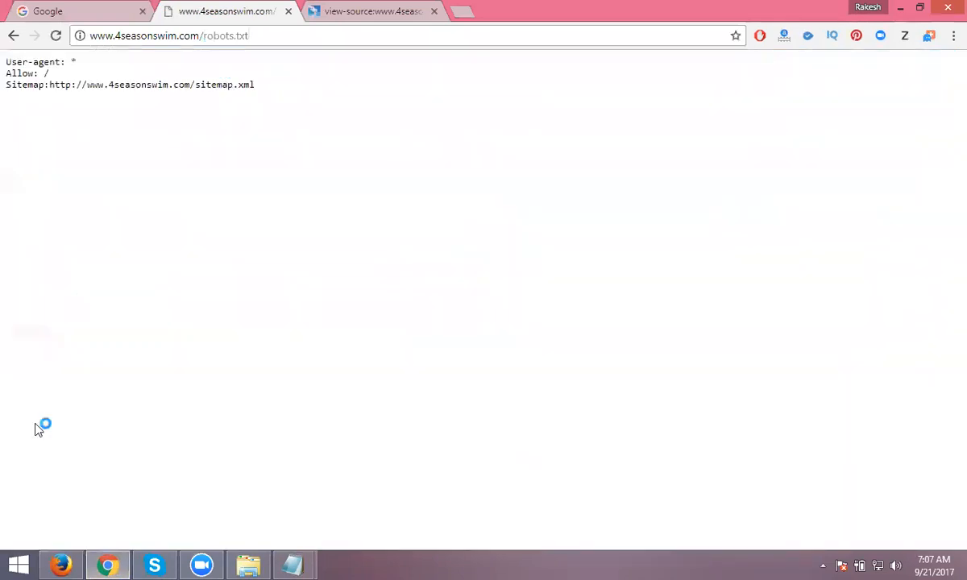
{"action": "left_click", "coordinate": [61, 565]}
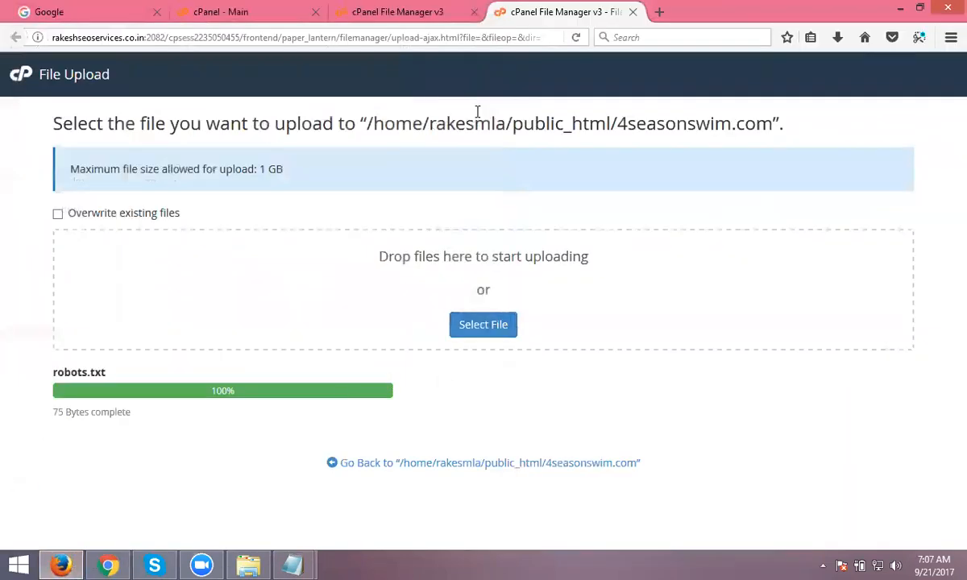
- Refresh the file listing and open robots.txt in cPanel's editor
{"action": "left_click", "coordinate": [398, 11]}
{"action": "left_click", "coordinate": [558, 185]}
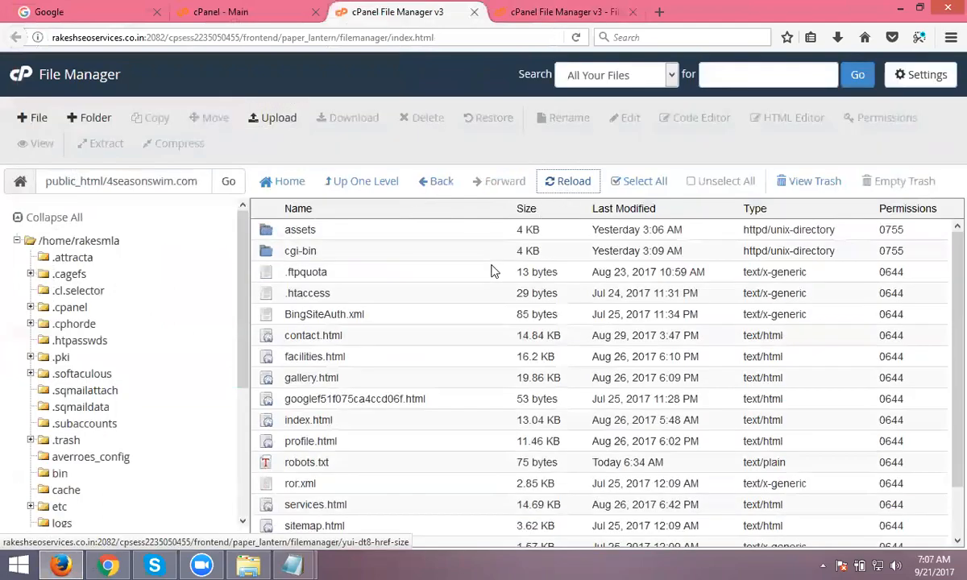
{"action": "scroll", "coordinate": [451, 497], "scroll_direction": "down", "scroll_amount": 3}
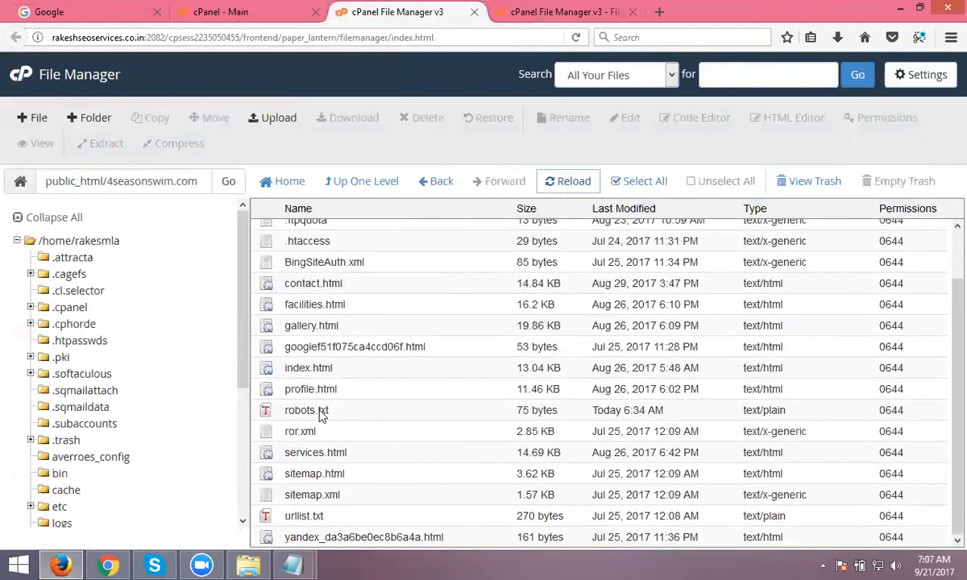
{"action": "right_click", "coordinate": [313, 408]}
{"action": "left_click", "coordinate": [354, 369]}
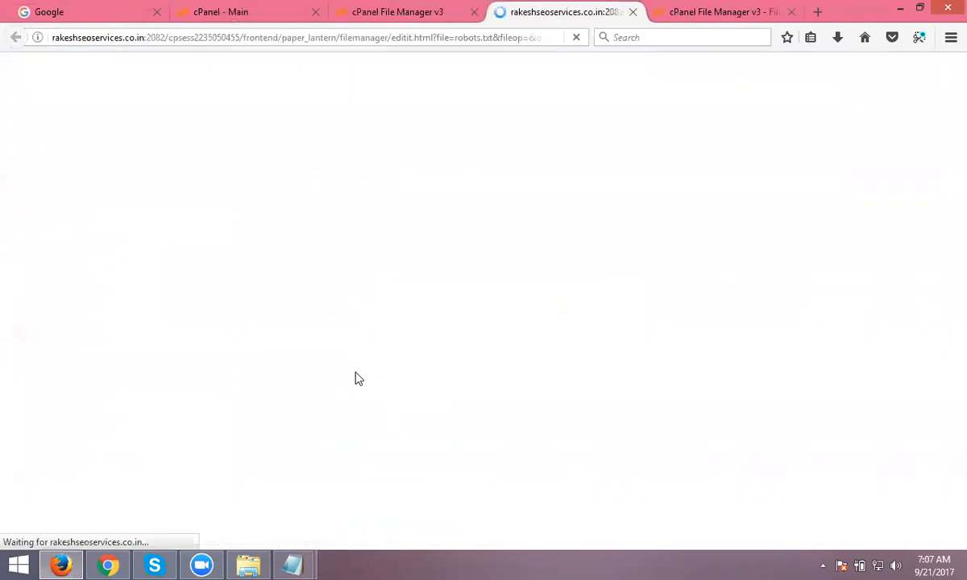
- Add a test line 'sssss', save, and reload the live robots.txt to see it
{"action": "left_click", "coordinate": [375, 123]}
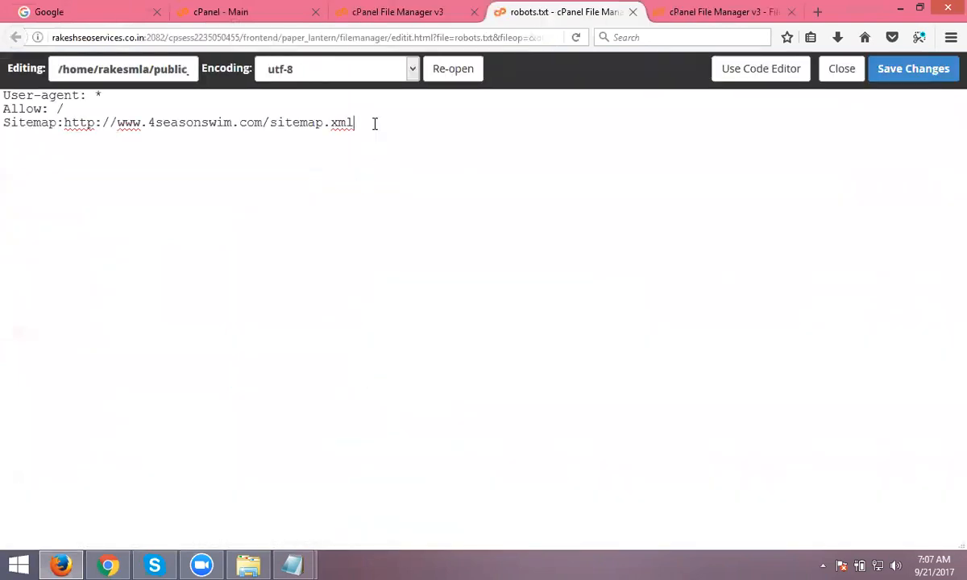
{"action": "type", "text": "sssss"}
{"action": "left_click", "coordinate": [930, 69]}
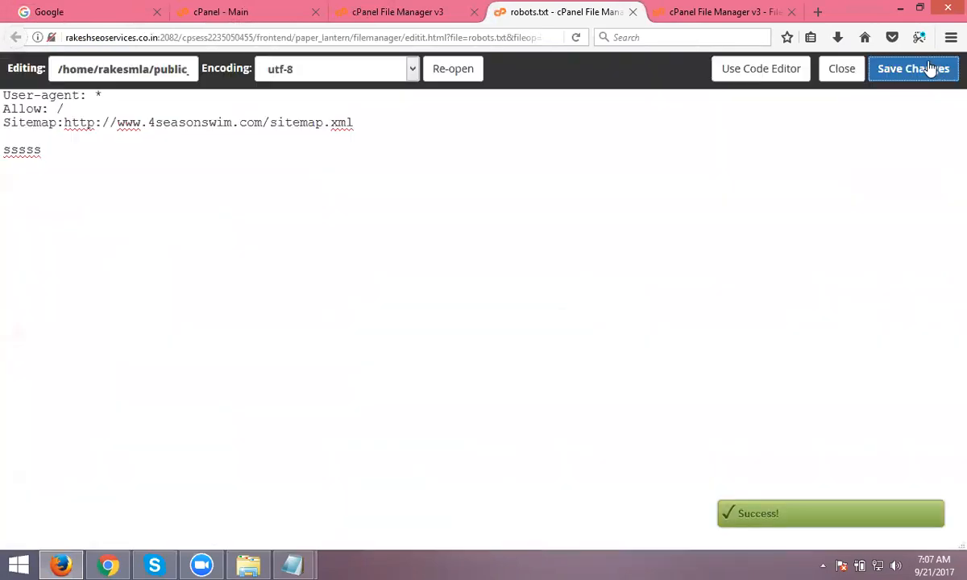
{"action": "left_click", "coordinate": [108, 565]}
{"action": "left_click", "coordinate": [56, 35]}
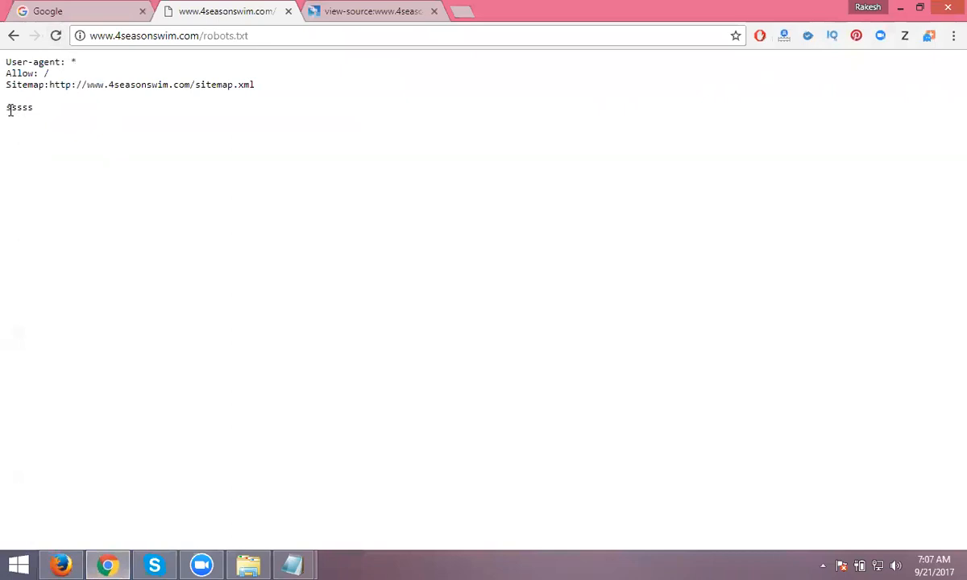
- Remove the 'sssss' line, save, and reload the live robots.txt to confirm
{"action": "left_click", "coordinate": [61, 564]}
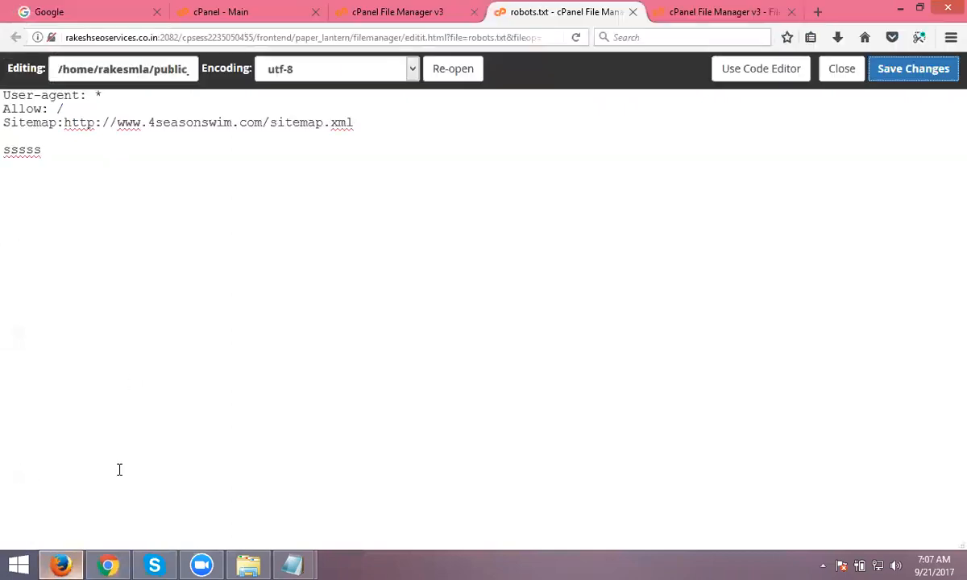
{"action": "left_click_drag", "start_coordinate": [42, 150], "coordinate": [4, 150]}
{"action": "key", "text": "BackSpace"}
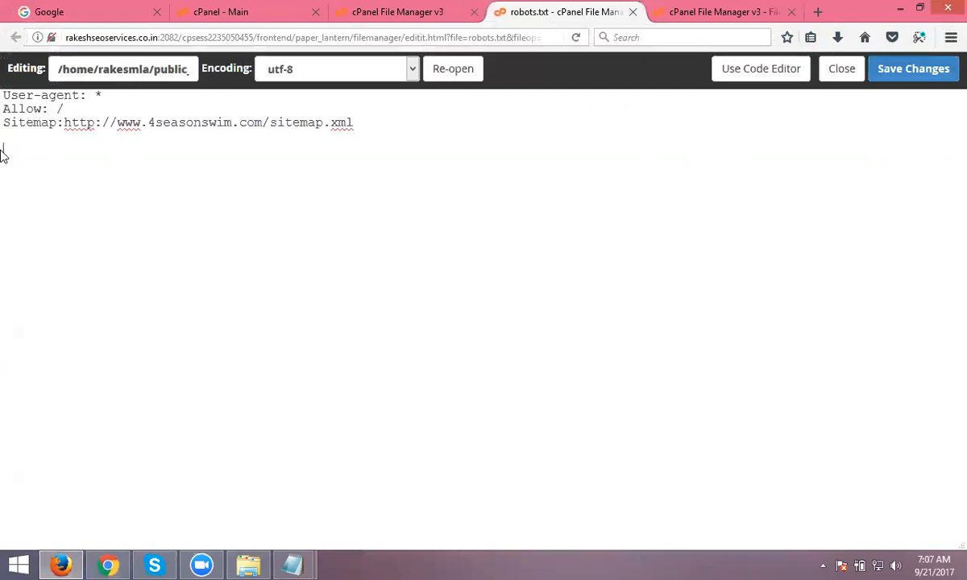
{"action": "left_click", "coordinate": [896, 76]}
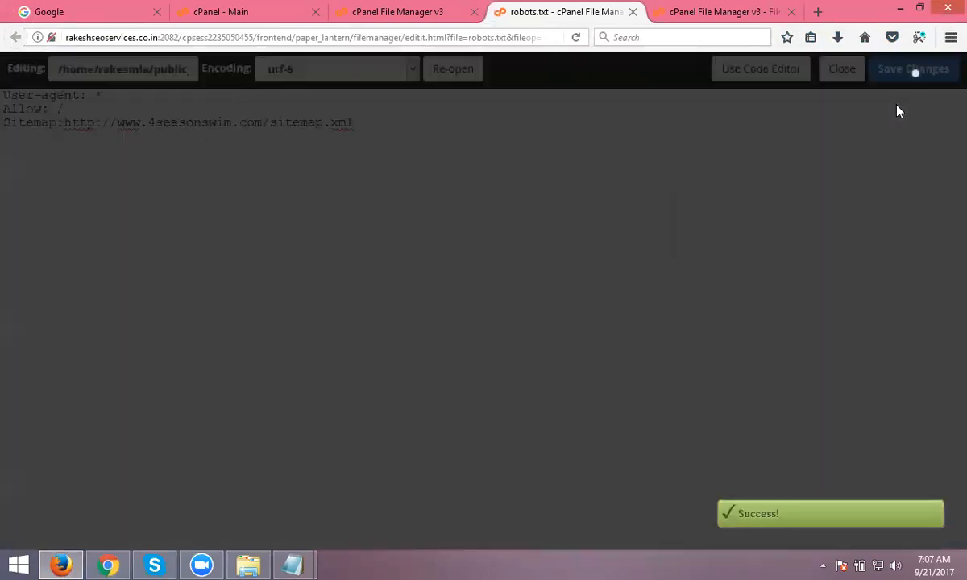
{"action": "key", "text": "alt+Tab"}
{"action": "left_click", "coordinate": [56, 35]}
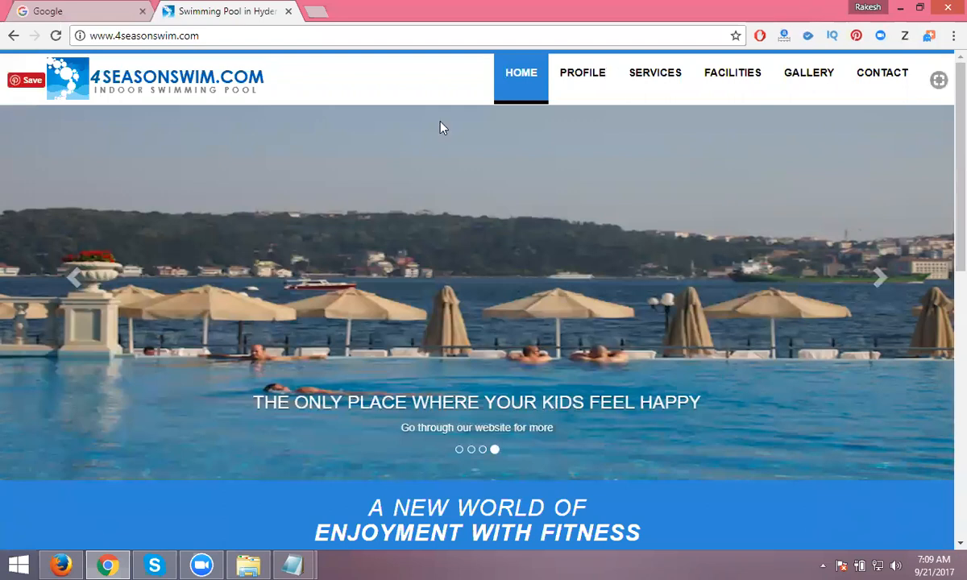
- Load XML-Sitemaps.com in a new Chrome tab
{"action": "left_click", "coordinate": [315, 12]}
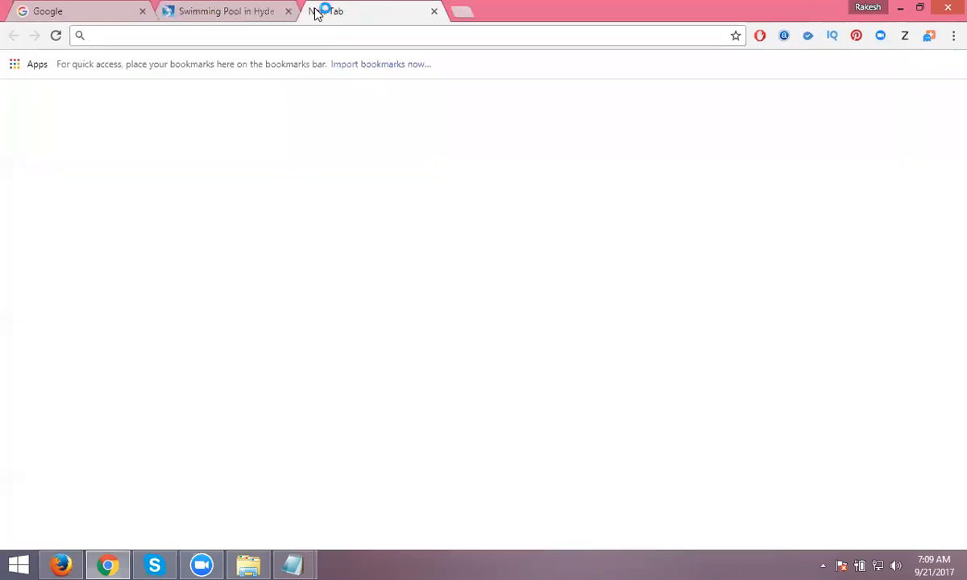
{"action": "type", "text": "xml"}
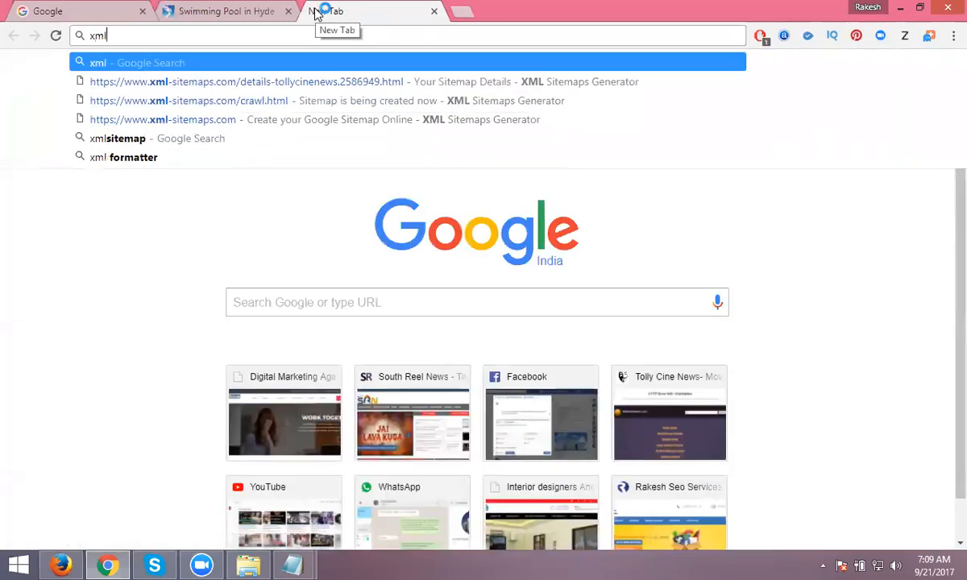
{"action": "key", "text": "Down"}
{"action": "key", "text": "Down"}
{"action": "key", "text": "Down"}
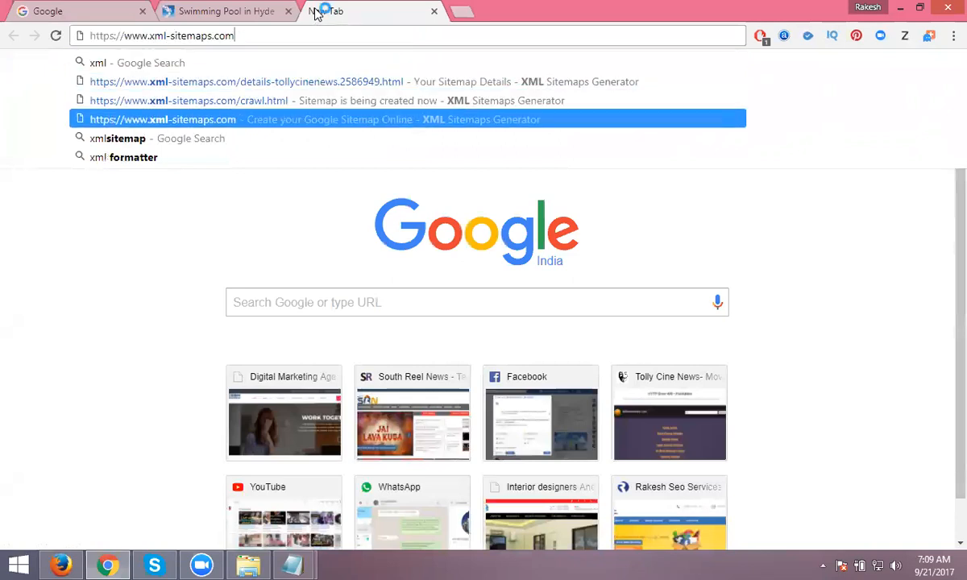
{"action": "key", "text": "Return"}
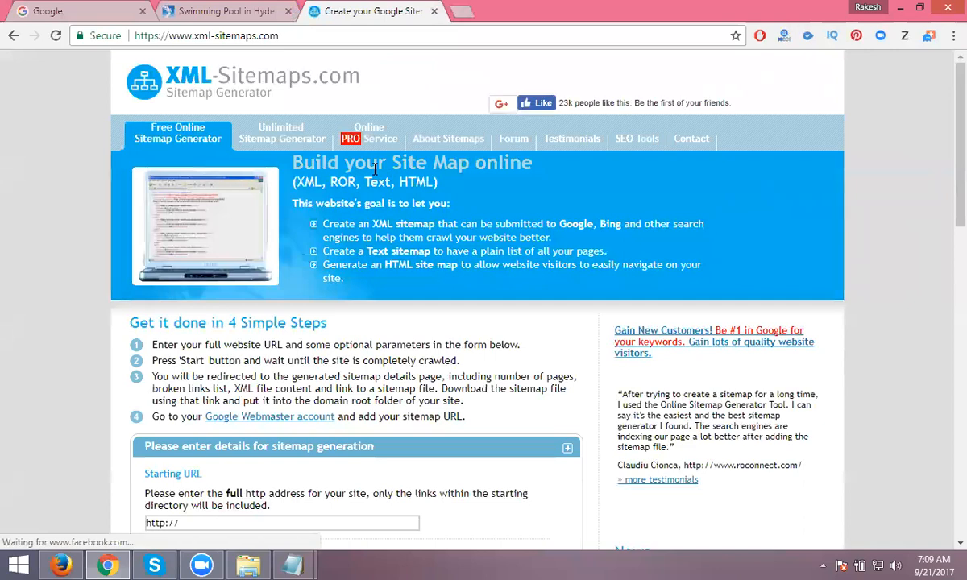
- View the 4seasonswim.com home page source and highlight its title, description and keywords meta tags
{"action": "left_click", "coordinate": [228, 12]}
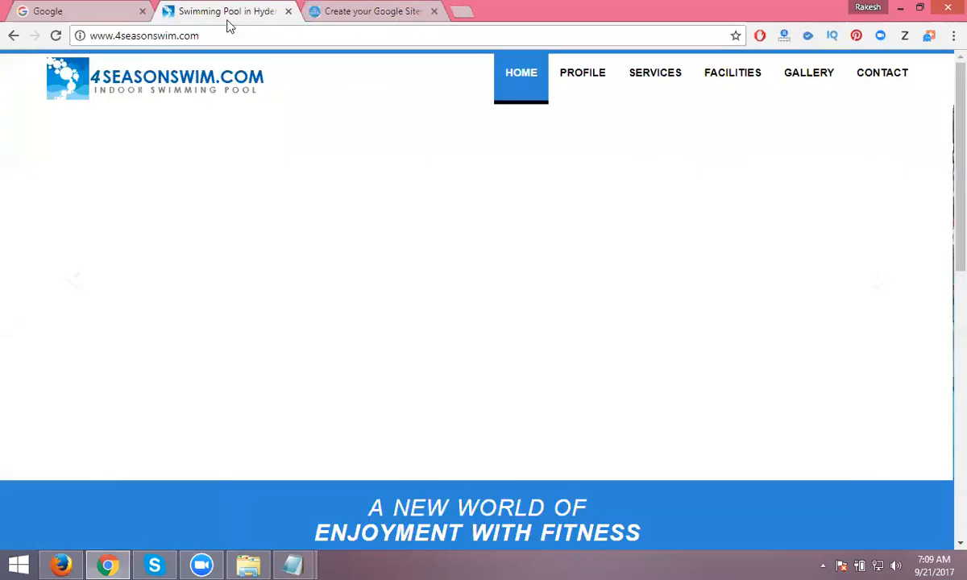
{"action": "left_click", "coordinate": [218, 37]}
{"action": "key", "text": "ctrl+c"}
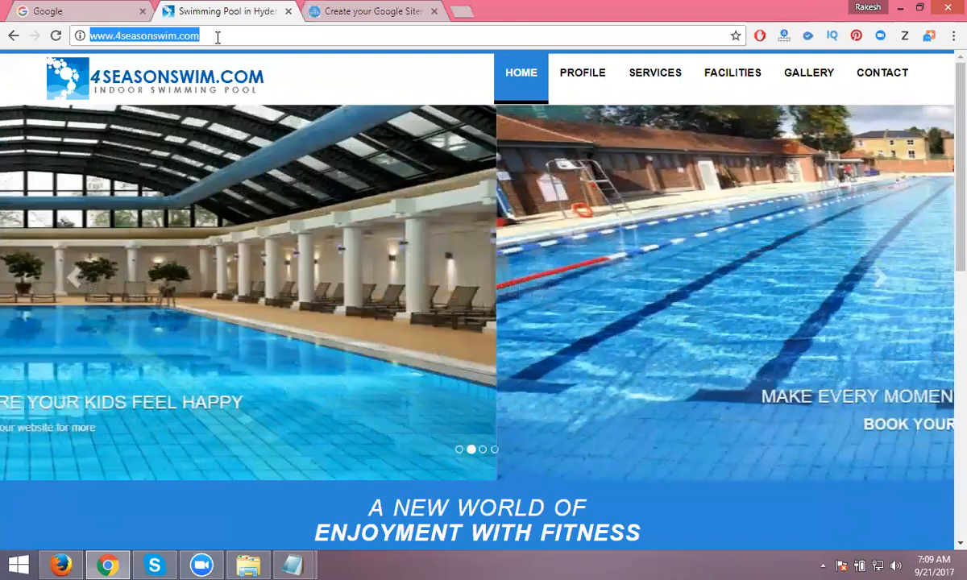
{"action": "key", "text": "ctrl+u"}
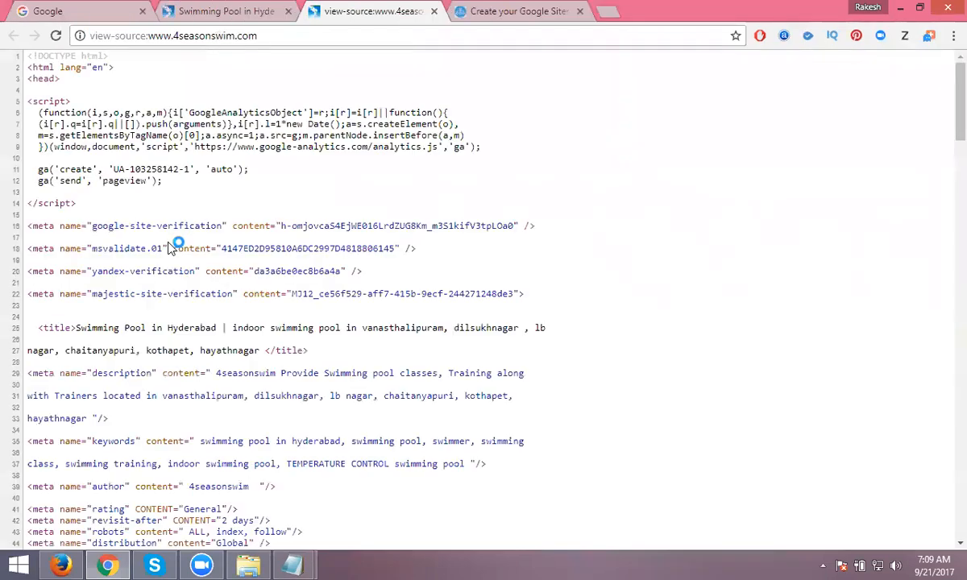
{"action": "left_click_drag", "start_coordinate": [77, 328], "coordinate": [112, 465]}
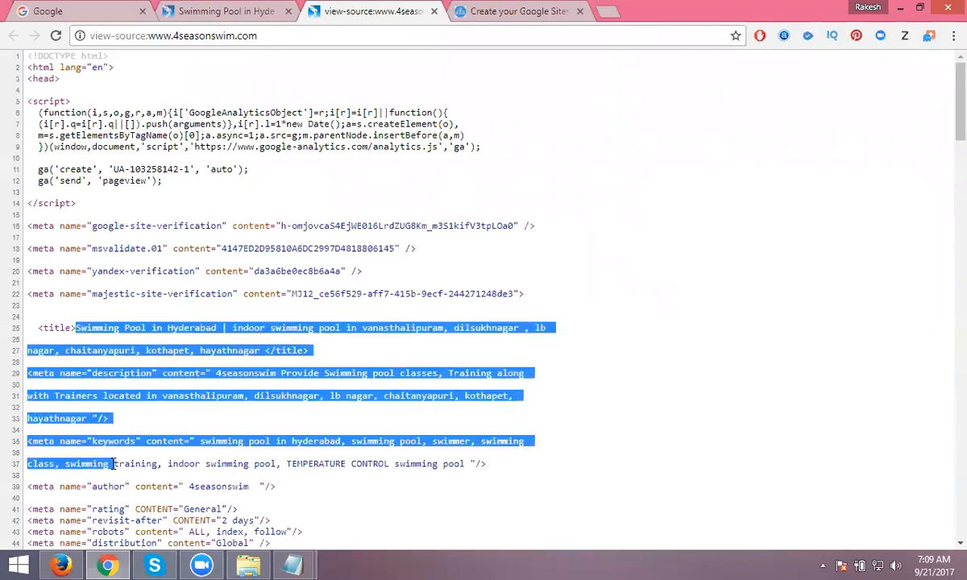
{"action": "left_click", "coordinate": [234, 9]}
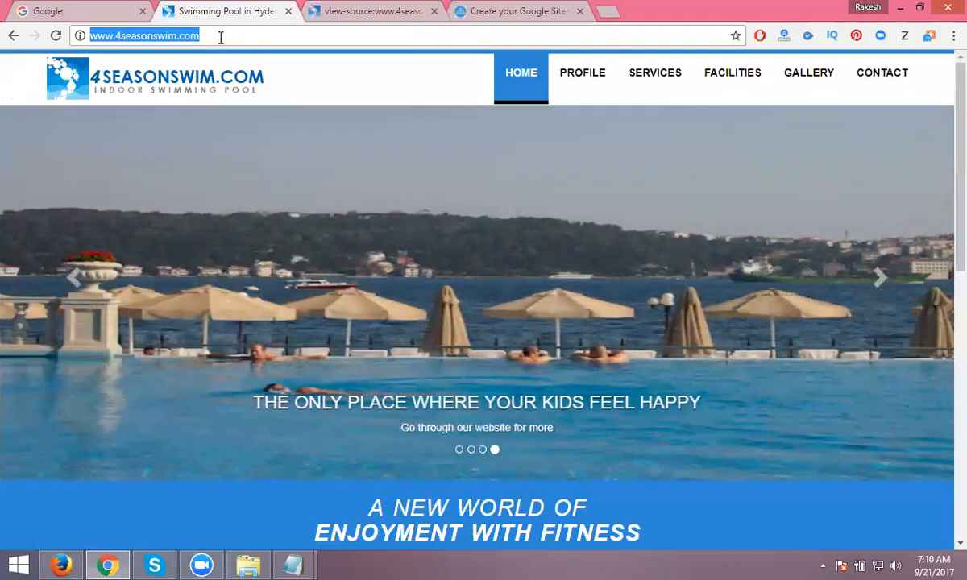
{"action": "left_click", "coordinate": [528, 11]}
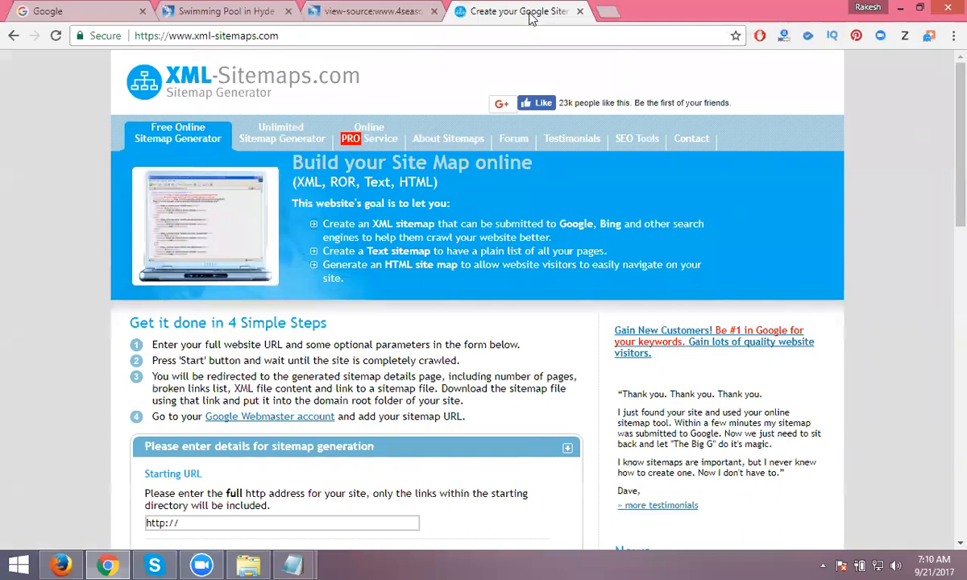
{"action": "scroll", "coordinate": [580, 205], "scroll_direction": "down", "scroll_amount": 3}
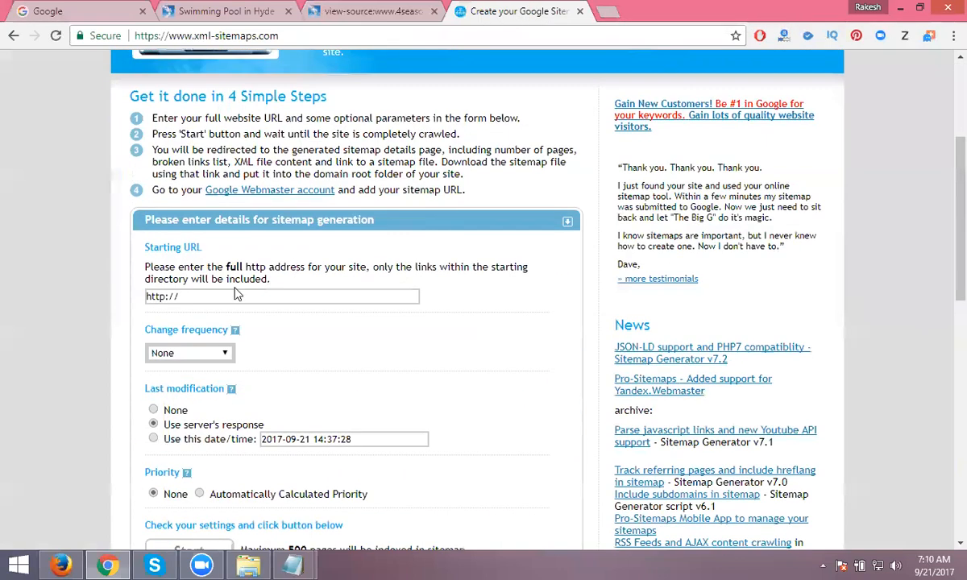
{"action": "left_click", "coordinate": [192, 297]}
{"action": "key", "text": "ctrl+a"}
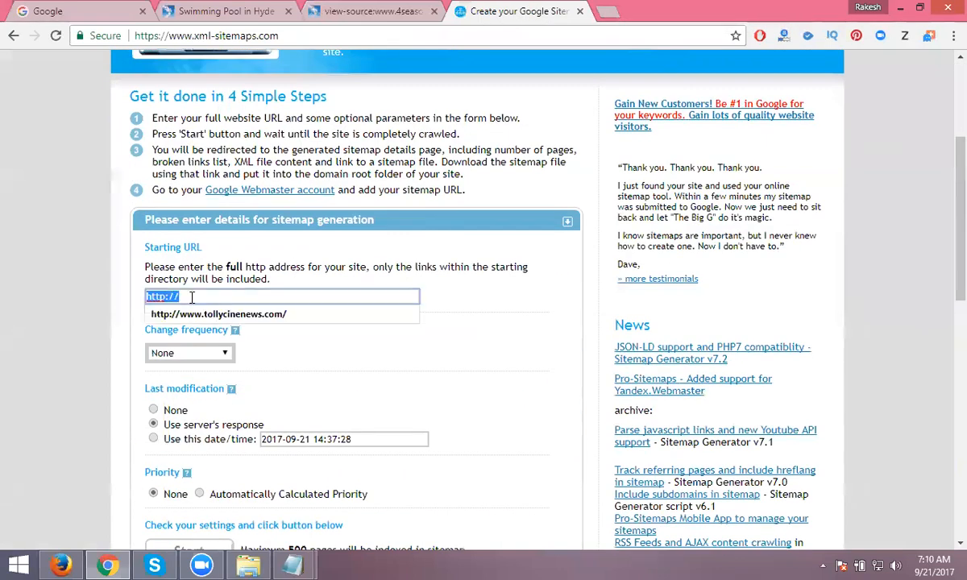
{"action": "key", "text": "ctrl+v"}
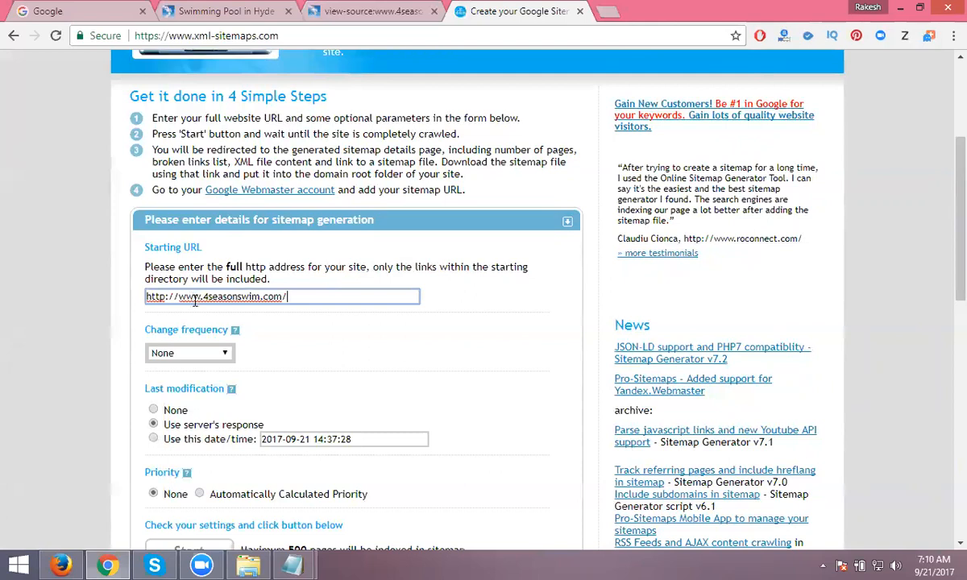
{"action": "left_click", "coordinate": [178, 357]}
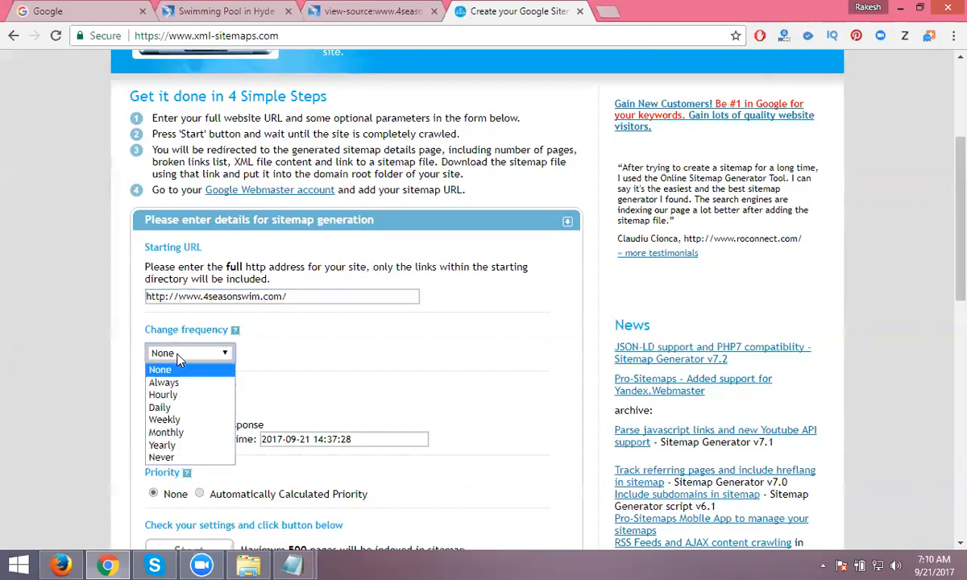
{"action": "left_click", "coordinate": [165, 380]}
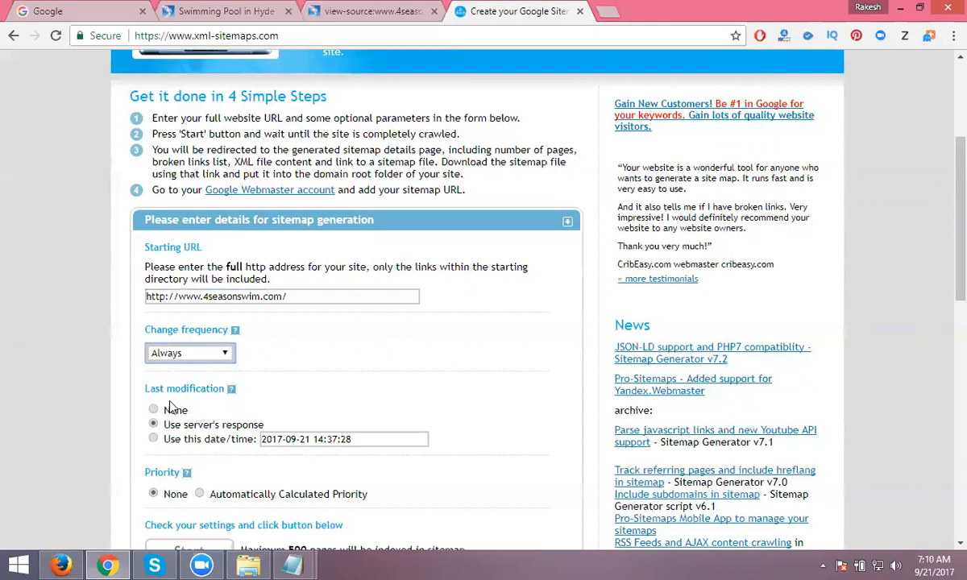
{"action": "scroll", "coordinate": [172, 399], "scroll_direction": "down", "scroll_amount": 1}
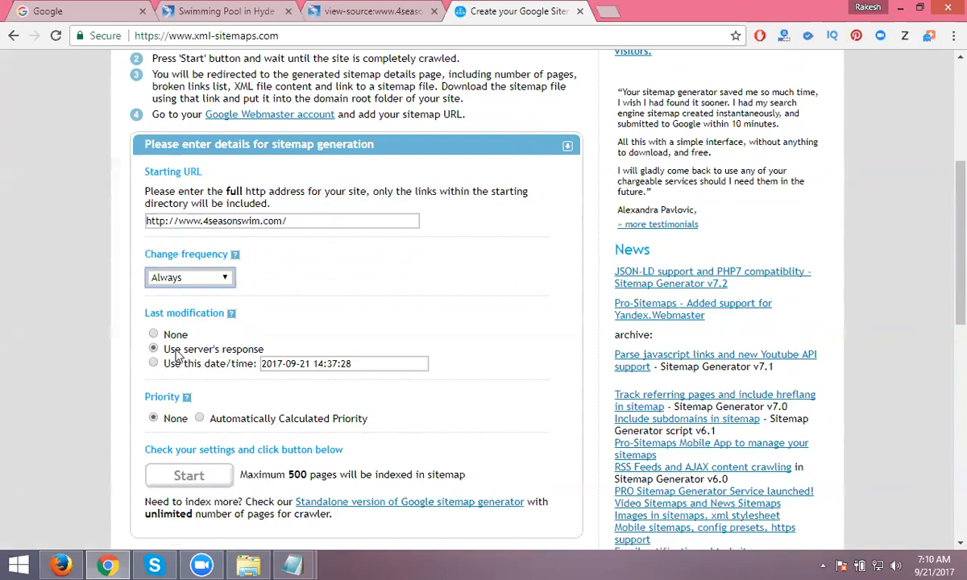
{"action": "left_click", "coordinate": [199, 419]}
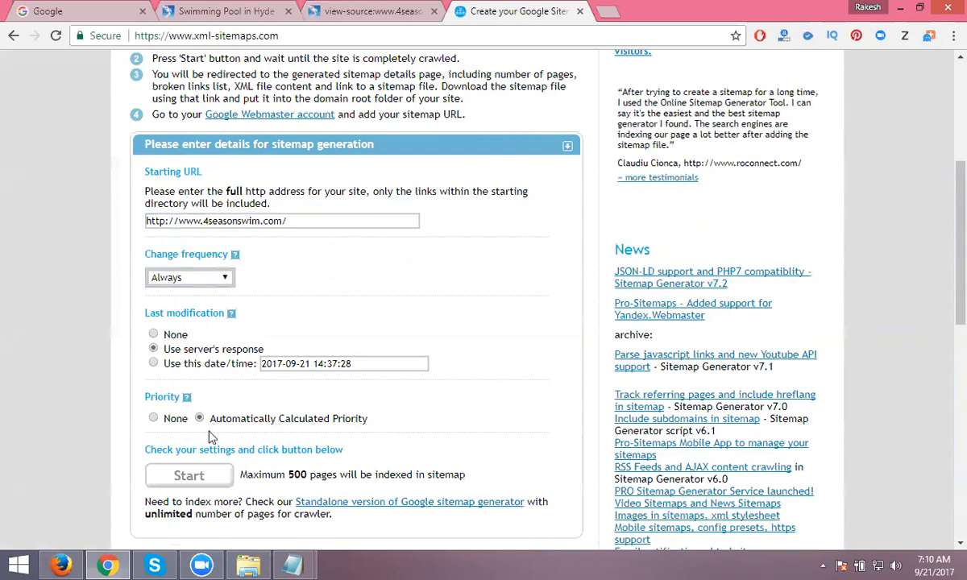
{"action": "left_click", "coordinate": [203, 476]}
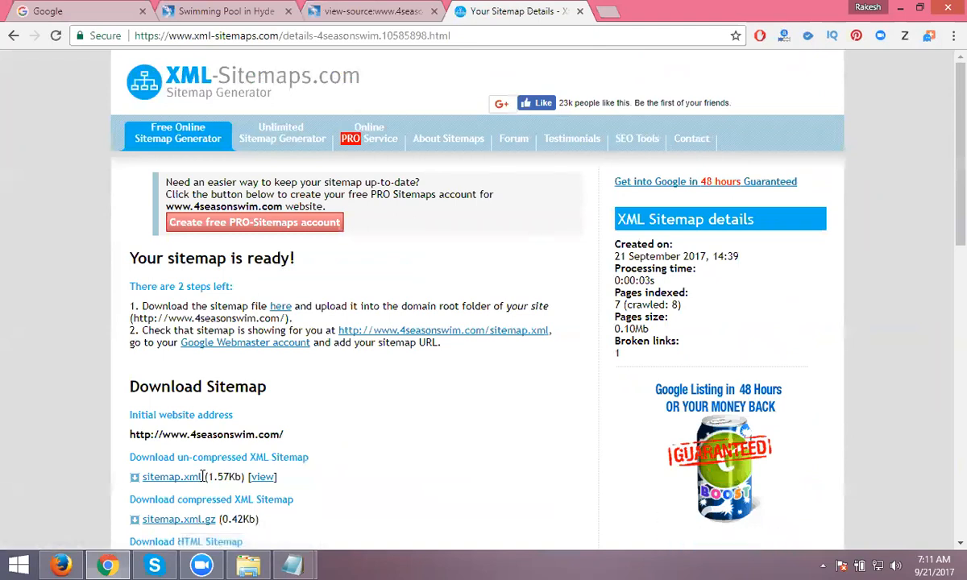
- Download sitemap.xml, sitemap.html, urllist.txt and ror.xml, keeping the flagged sitemap.xml download
{"action": "scroll", "coordinate": [184, 475], "scroll_direction": "down", "scroll_amount": 3}
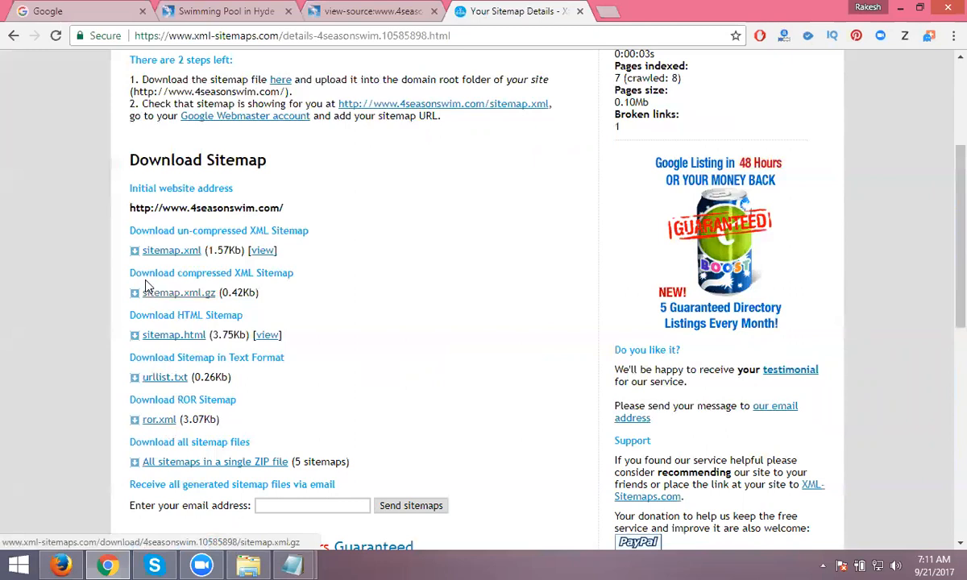
{"action": "left_click", "coordinate": [163, 256]}
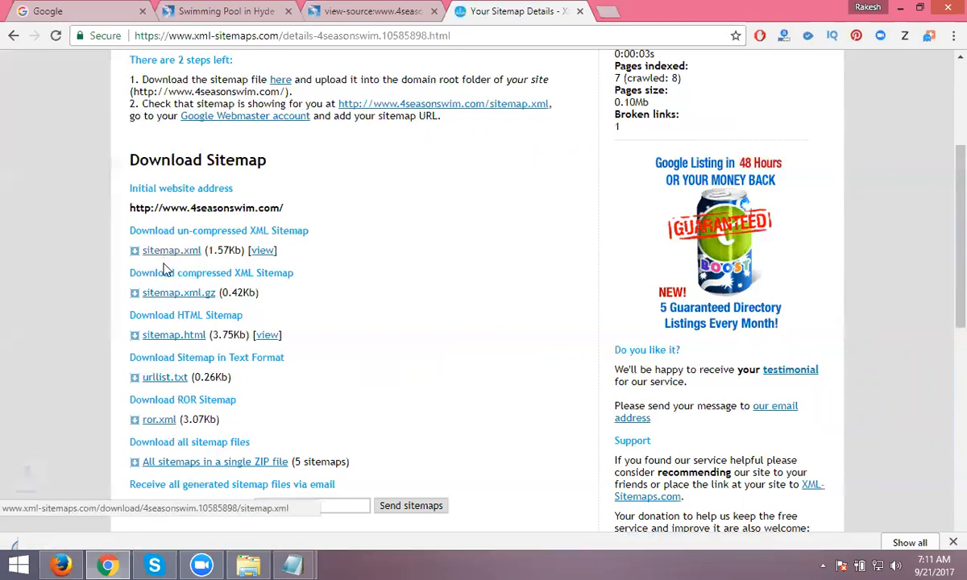
{"action": "left_click", "coordinate": [164, 338]}
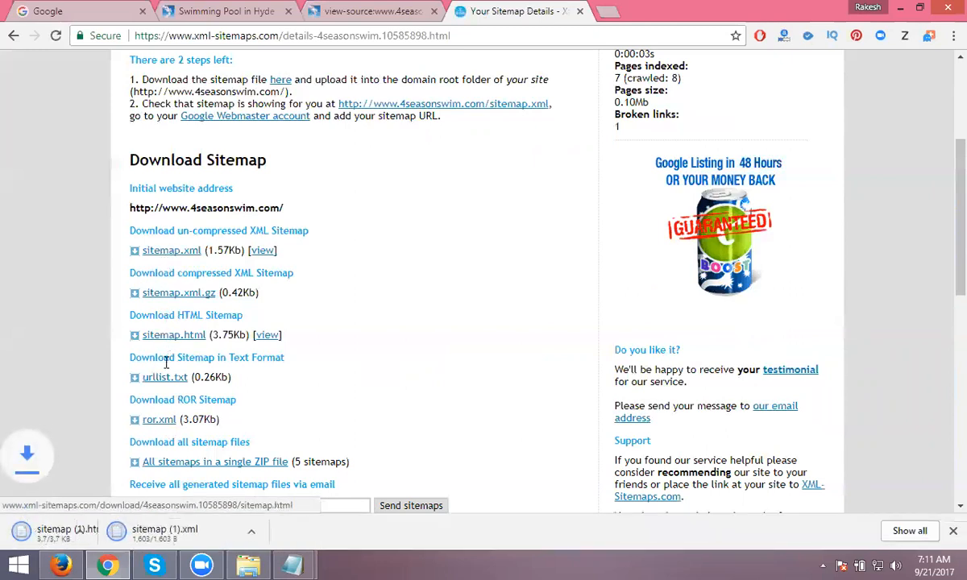
{"action": "left_click", "coordinate": [158, 378]}
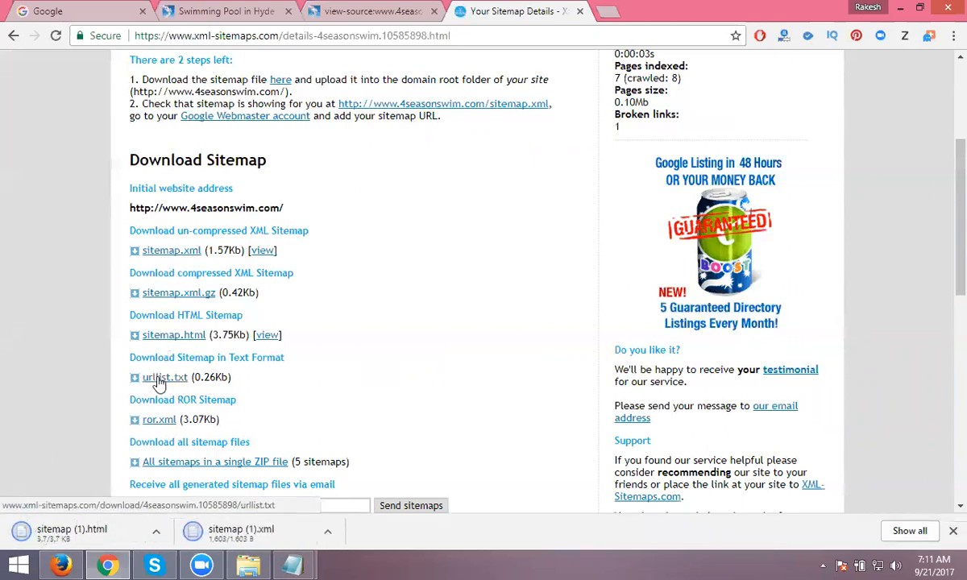
{"action": "left_click", "coordinate": [156, 420]}
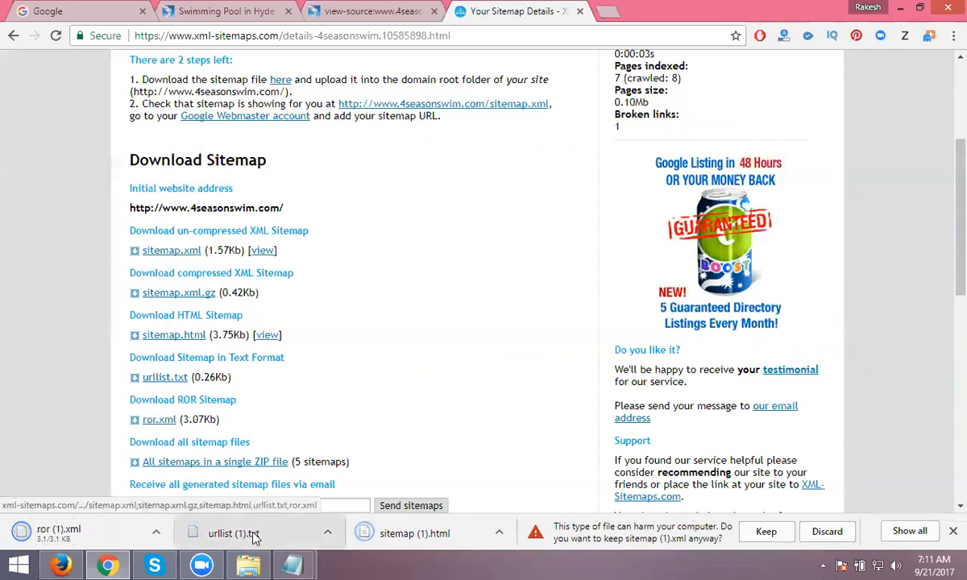
{"action": "left_click", "coordinate": [812, 526]}
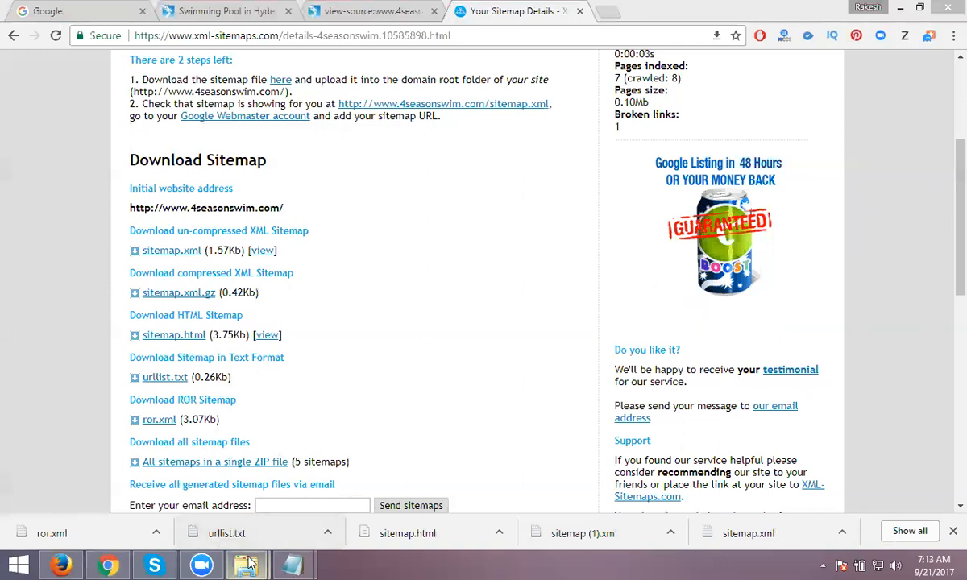
- Open the downloaded sitemap.xml from the Downloads folder in Notepad++
{"action": "mouse_move", "coordinate": [246, 564]}
{"action": "left_click", "coordinate": [309, 494]}
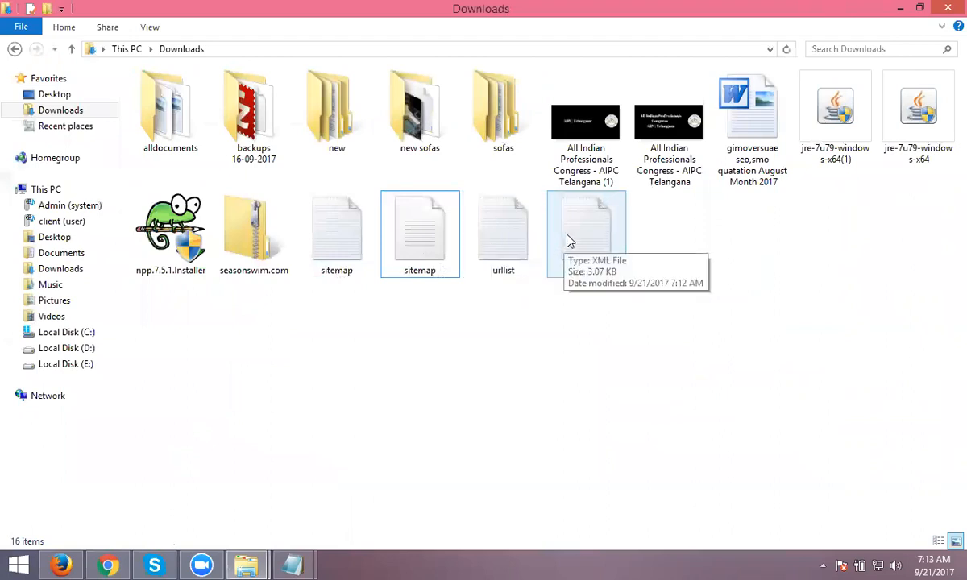
{"action": "right_click", "coordinate": [355, 240]}
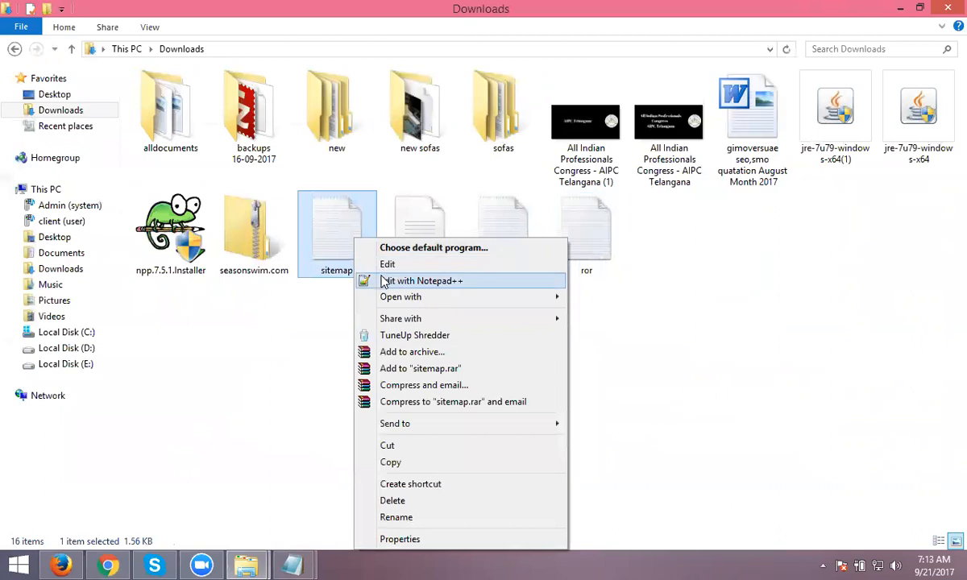
{"action": "left_click", "coordinate": [395, 280]}
- Review sitemap.xml and select lines 45–50, the final index.html <url> block
{"action": "scroll", "coordinate": [353, 258], "scroll_direction": "down", "scroll_amount": 5}
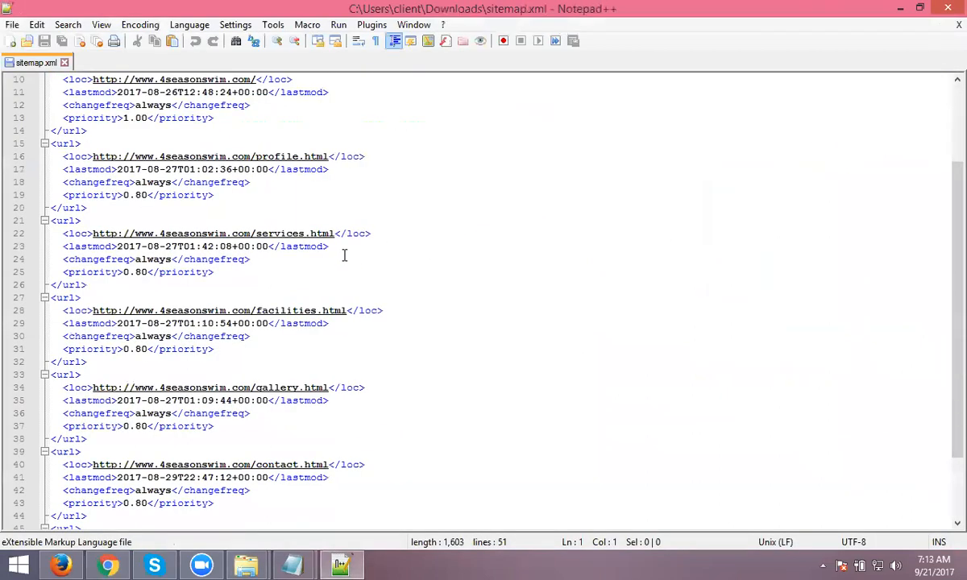
{"action": "scroll", "coordinate": [342, 290], "scroll_direction": "up", "scroll_amount": 2}
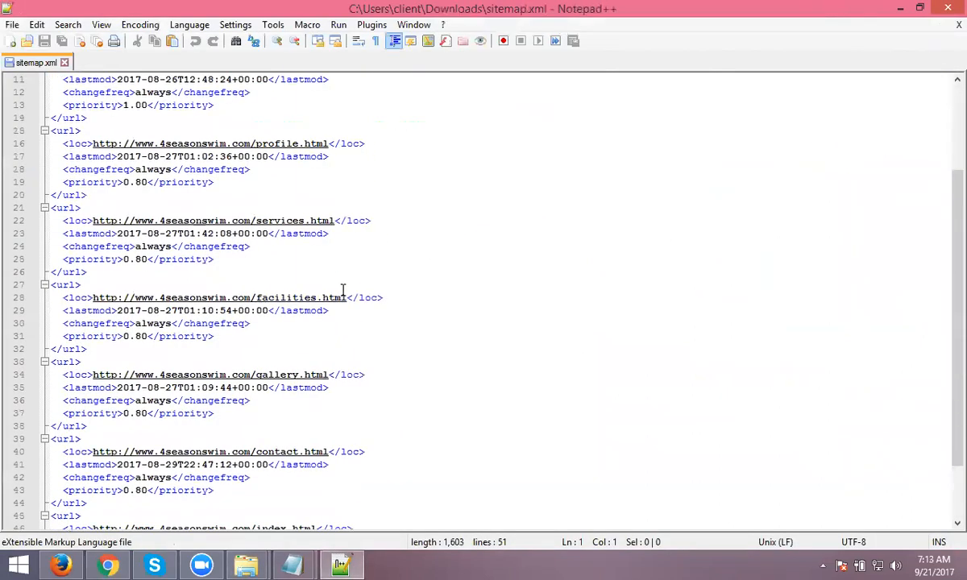
{"action": "scroll", "coordinate": [342, 290], "scroll_direction": "up", "scroll_amount": 4}
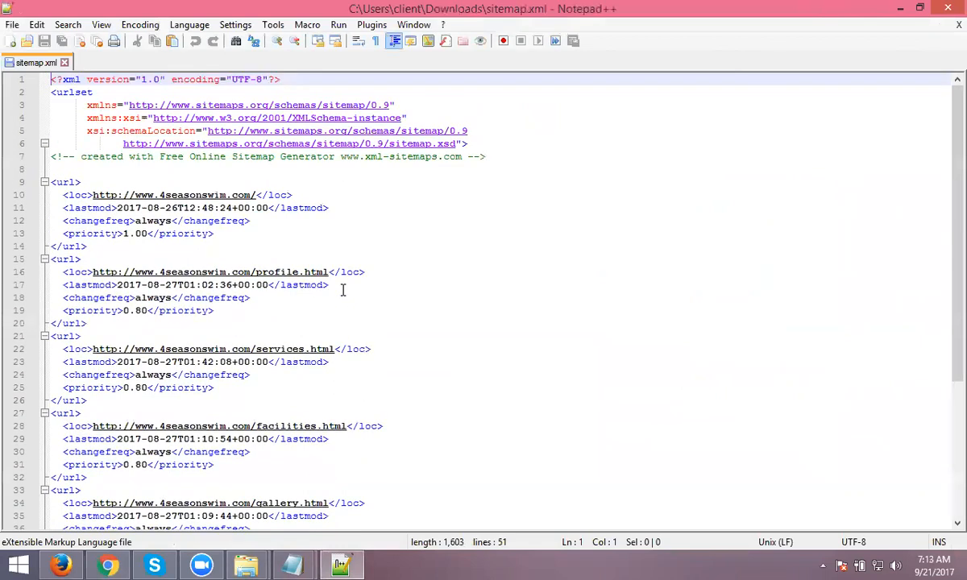
{"action": "scroll", "coordinate": [342, 291], "scroll_direction": "down", "scroll_amount": 5}
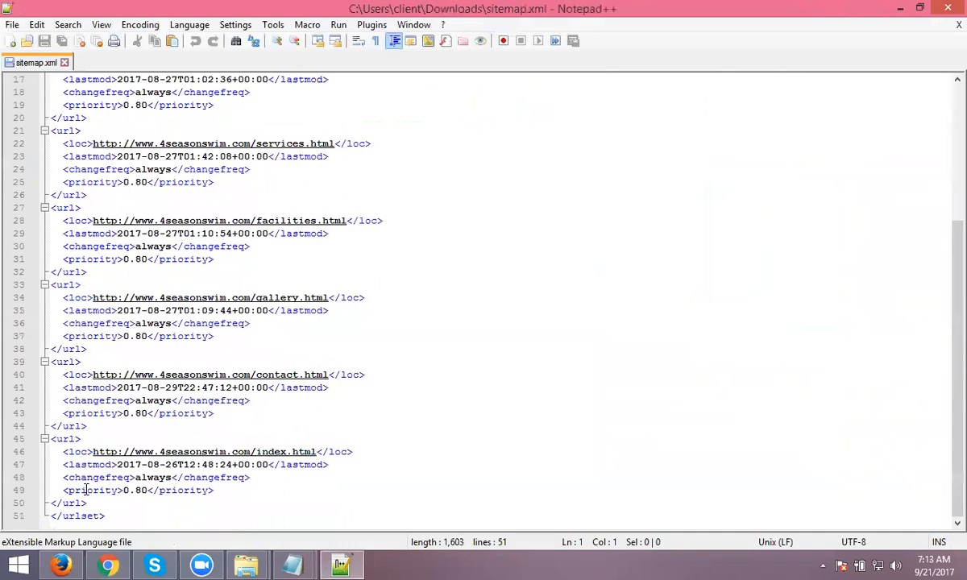
{"action": "left_click_drag", "start_coordinate": [89, 503], "coordinate": [40, 450]}
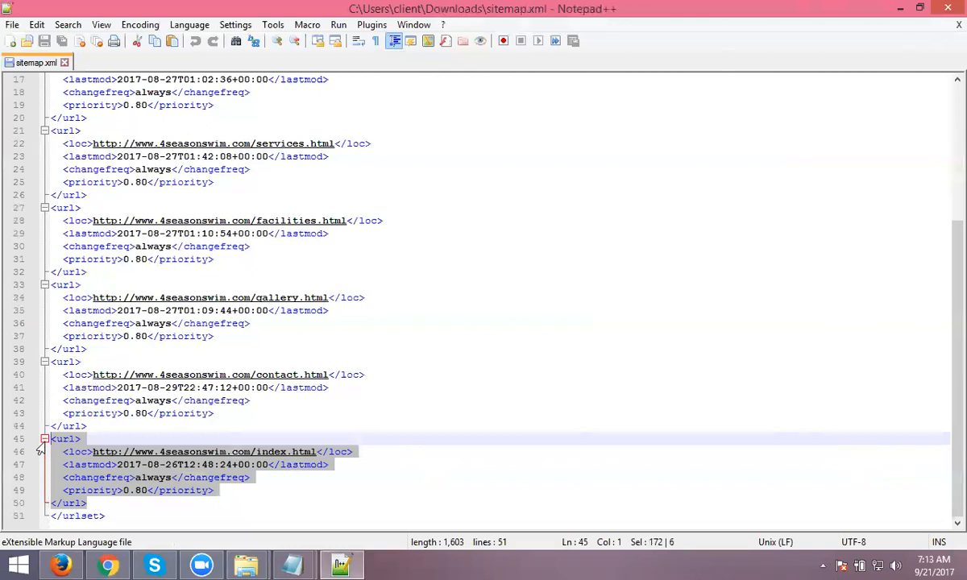
- Delete the index.html entry from sitemap.xml, save it, and close the file
{"action": "key", "text": "Delete"}
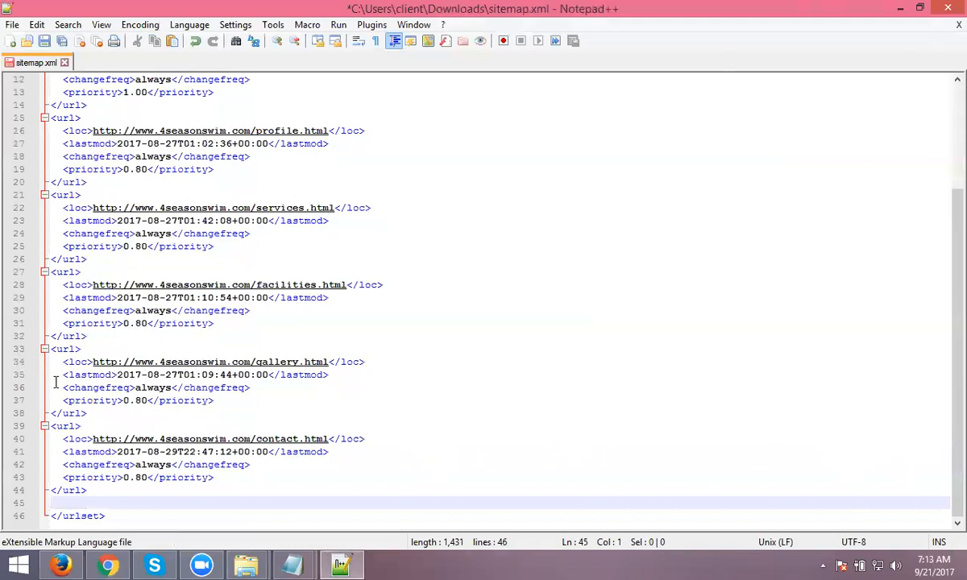
{"action": "left_click", "coordinate": [44, 42]}
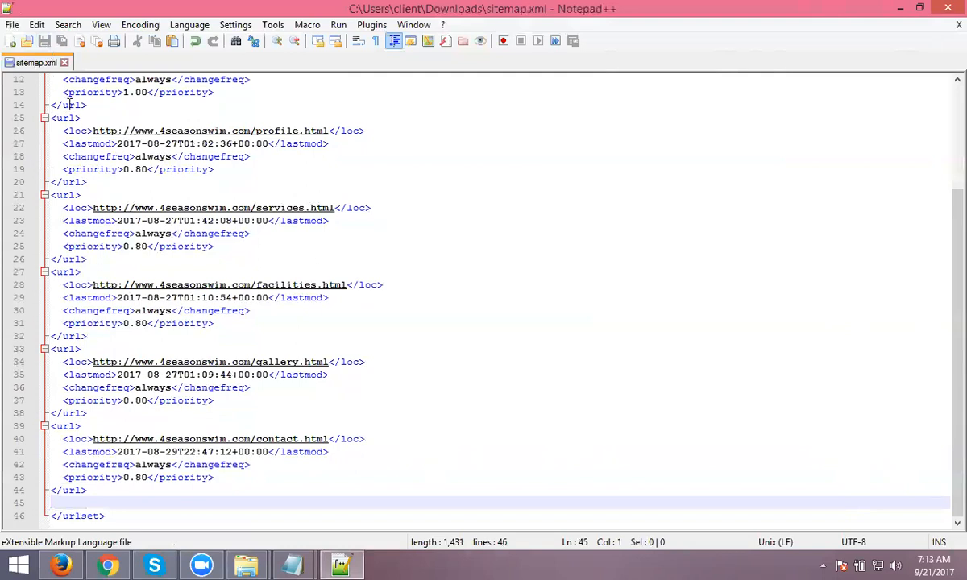
{"action": "scroll", "coordinate": [90, 143], "scroll_direction": "up", "scroll_amount": 2}
{"action": "scroll", "coordinate": [90, 143], "scroll_direction": "up", "scroll_amount": 1}
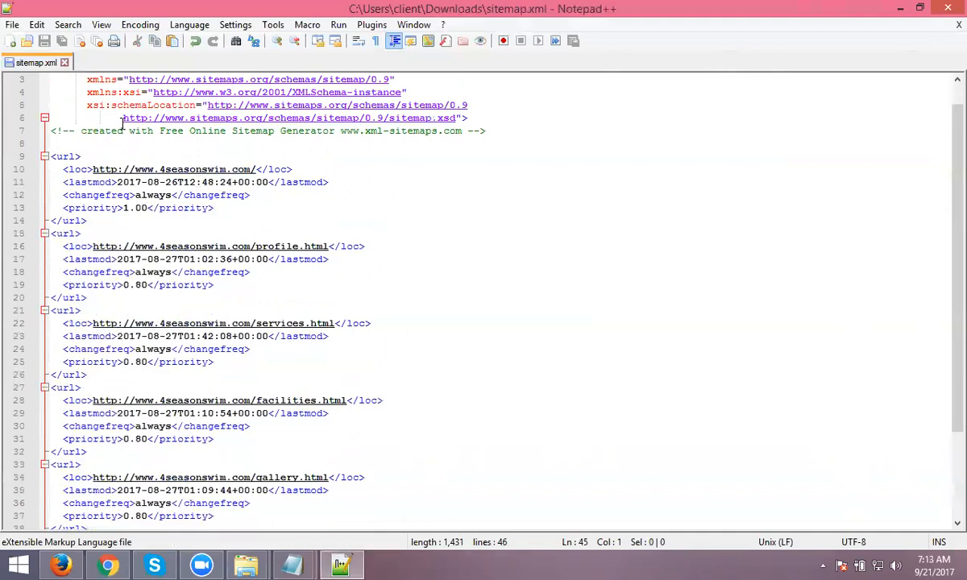
{"action": "left_click", "coordinate": [65, 62]}
- Select the second sitemap file in the Downloads folder
{"action": "mouse_move", "coordinate": [245, 564]}
{"action": "left_click", "coordinate": [318, 489]}
{"action": "left_click", "coordinate": [411, 235]}
{"action": "right_click", "coordinate": [409, 234]}
{"action": "left_click", "coordinate": [427, 251]}
{"action": "scroll", "coordinate": [204, 199], "scroll_direction": "down", "scroll_amount": 20}
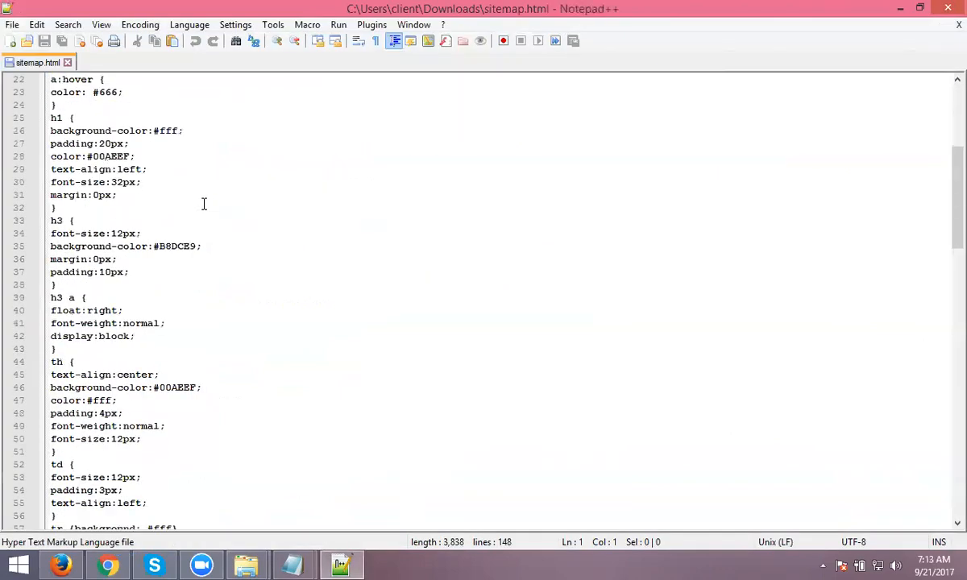
{"action": "scroll", "coordinate": [206, 234], "scroll_direction": "down", "scroll_amount": 12}
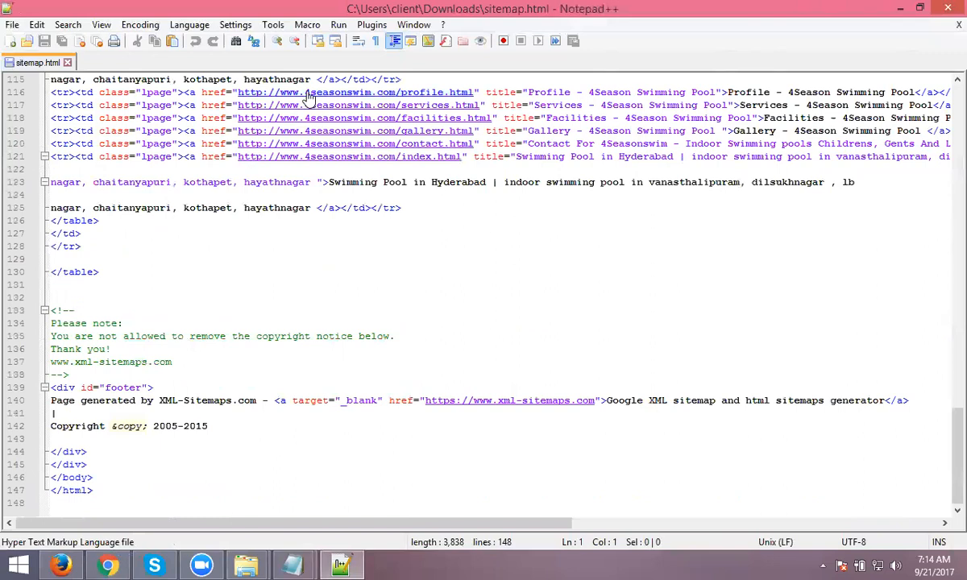
{"action": "scroll", "coordinate": [280, 101], "scroll_direction": "up", "scroll_amount": 1}
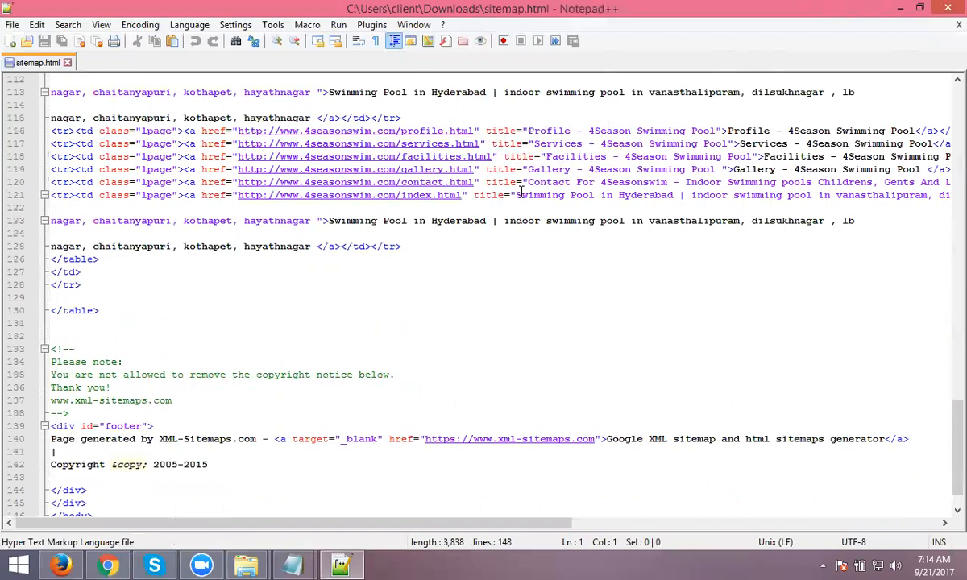
{"action": "scroll", "coordinate": [481, 177], "scroll_direction": "down", "scroll_amount": 1}
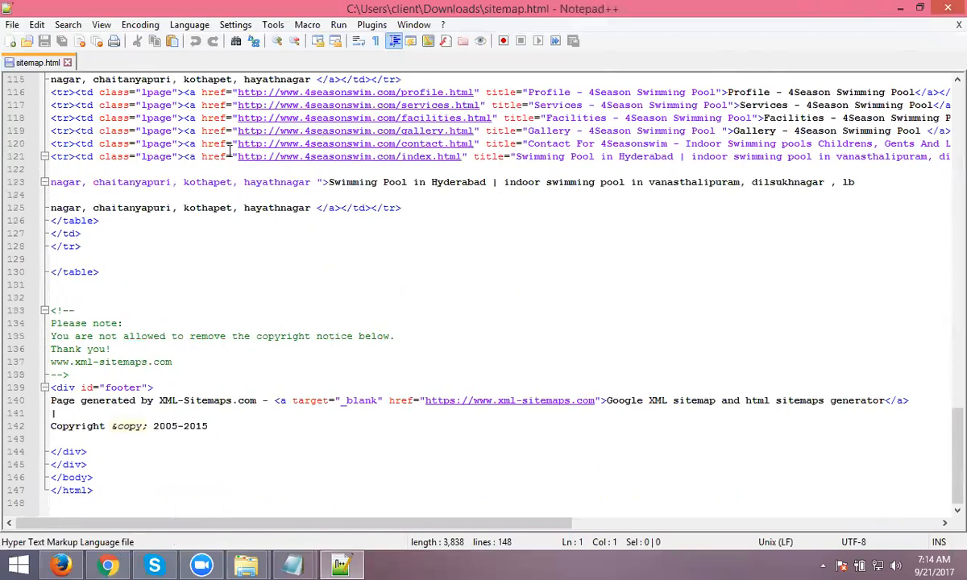
{"action": "left_click", "coordinate": [68, 62]}
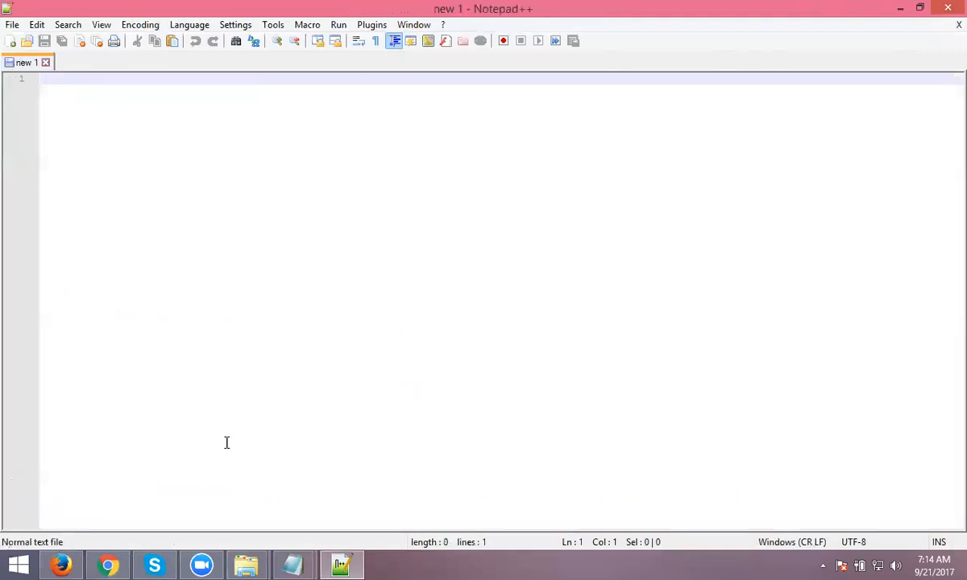
- Open urllist.txt from the Downloads folder in Notepad++
{"action": "mouse_move", "coordinate": [245, 565]}
{"action": "left_click", "coordinate": [363, 479]}
{"action": "left_click", "coordinate": [498, 225]}
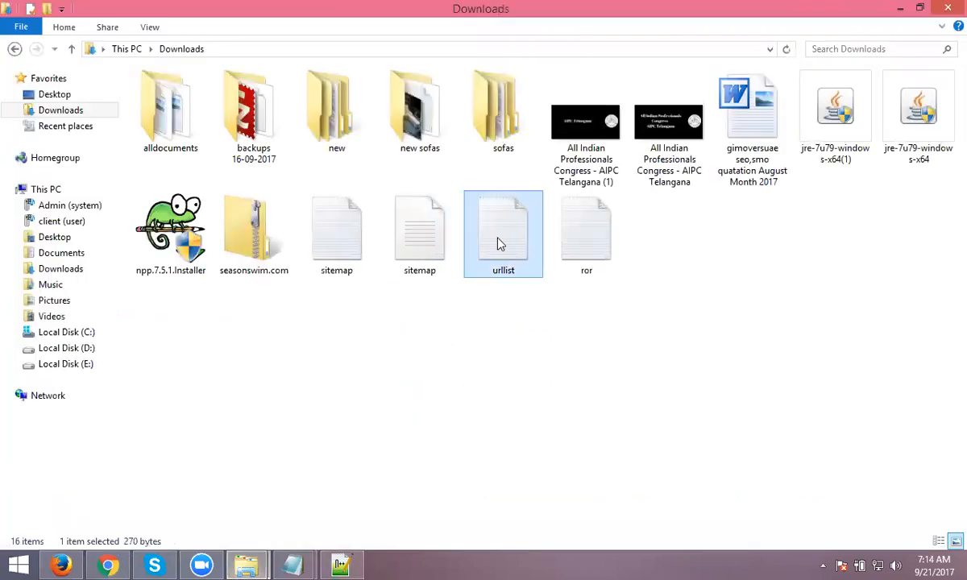
{"action": "right_click", "coordinate": [497, 222]}
{"action": "left_click", "coordinate": [556, 280]}
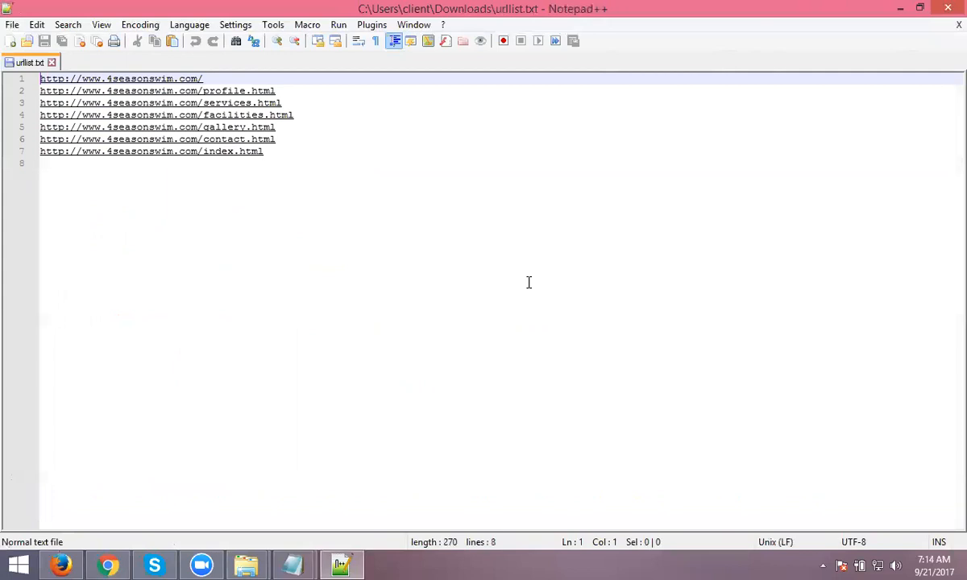
- Remove the index.html URL on line 7 from urllist.txt, save, and close Notepad++
{"action": "left_click_drag", "start_coordinate": [287, 162], "coordinate": [29, 159]}
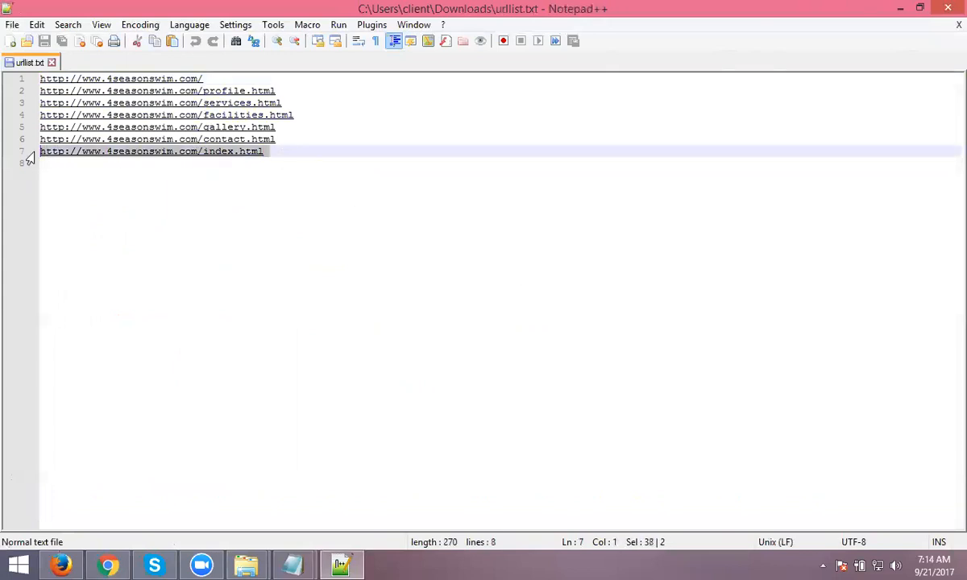
{"action": "key", "text": "Delete"}
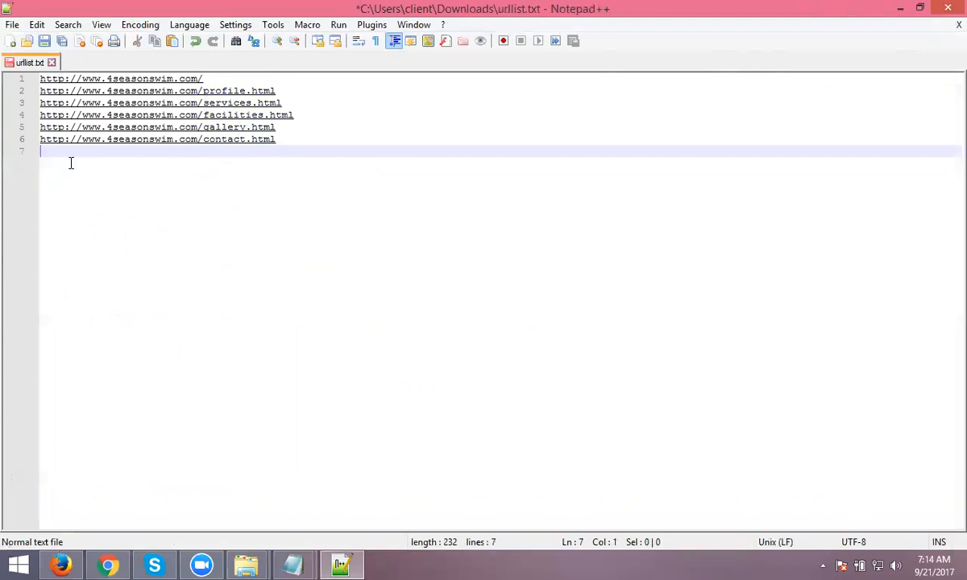
{"action": "left_click", "coordinate": [44, 41]}
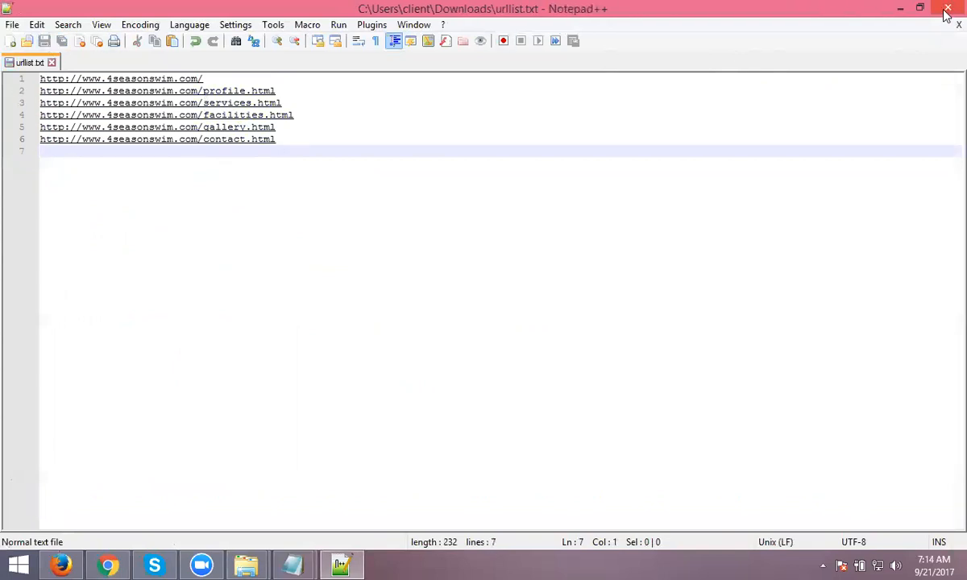
{"action": "left_click", "coordinate": [947, 7]}
{"action": "right_click", "coordinate": [597, 228]}
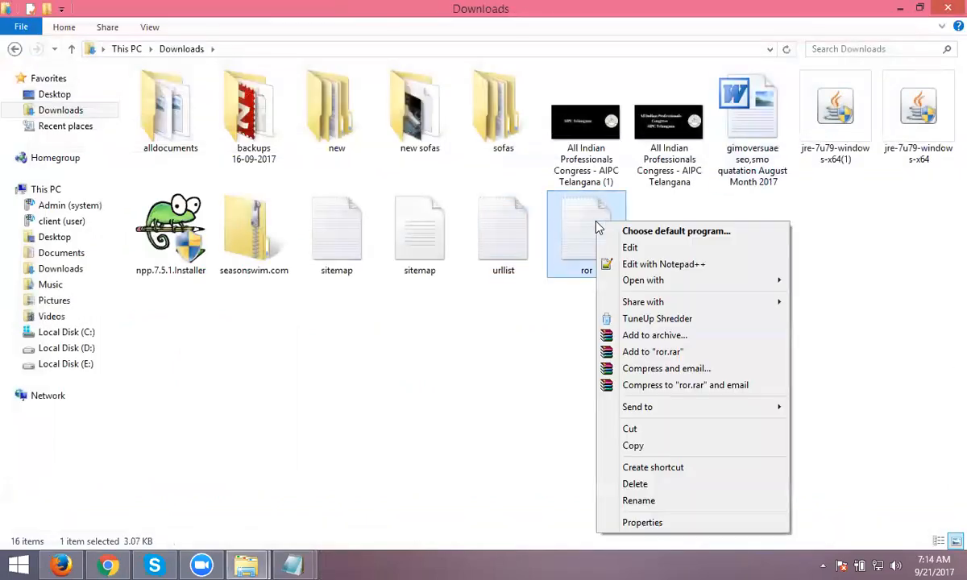
- Remove the index.html item (lines 61–74) from ror.xml, save it, and close both files
{"action": "left_click", "coordinate": [627, 265]}
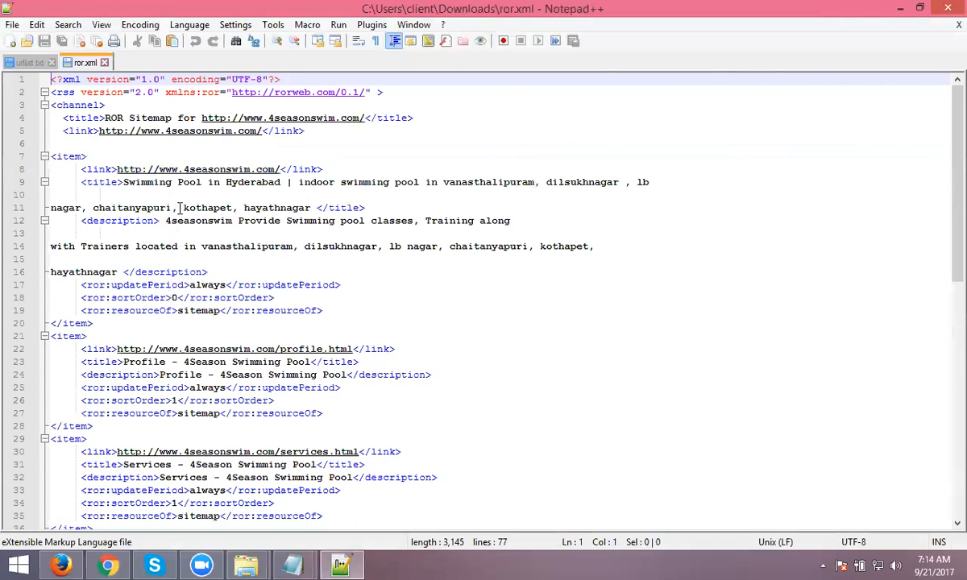
{"action": "scroll", "coordinate": [180, 257], "scroll_direction": "down", "scroll_amount": 2}
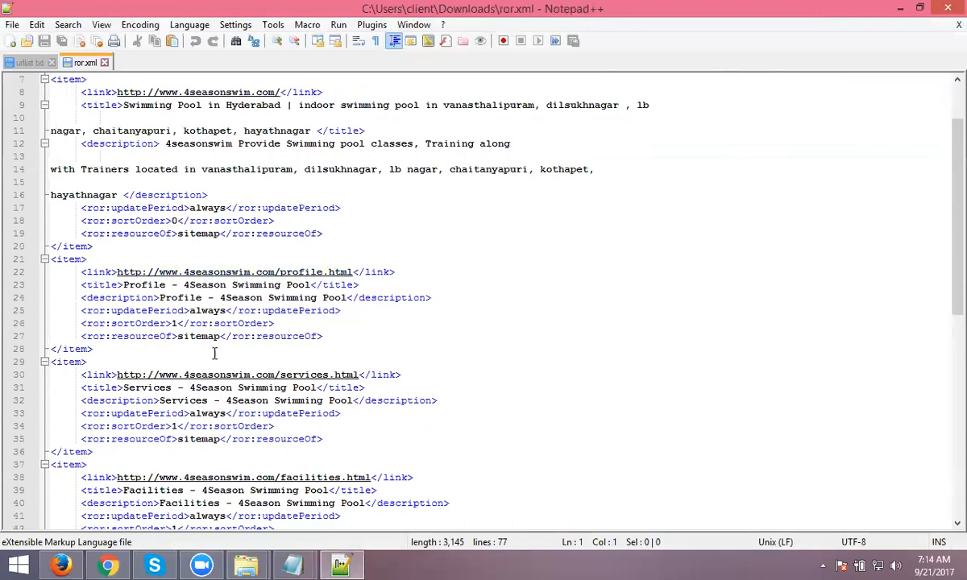
{"action": "scroll", "coordinate": [239, 384], "scroll_direction": "down", "scroll_amount": 9}
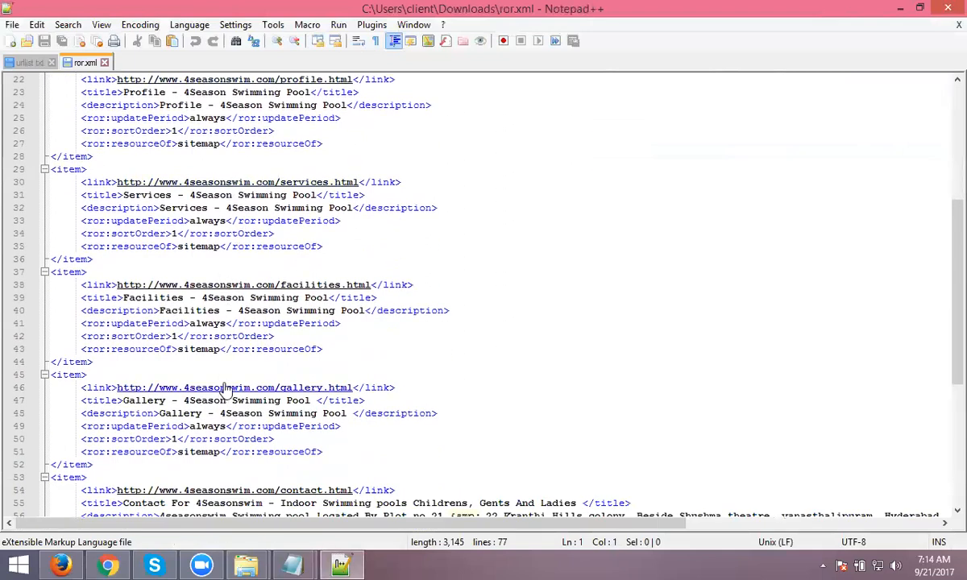
{"action": "scroll", "coordinate": [229, 310], "scroll_direction": "down", "scroll_amount": 3}
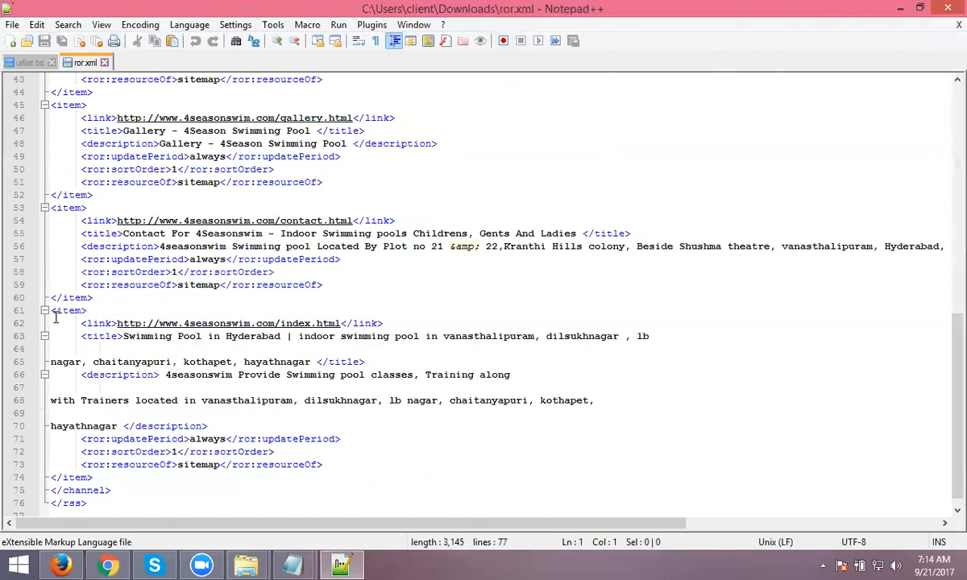
{"action": "left_click_drag", "start_coordinate": [53, 311], "coordinate": [93, 476]}
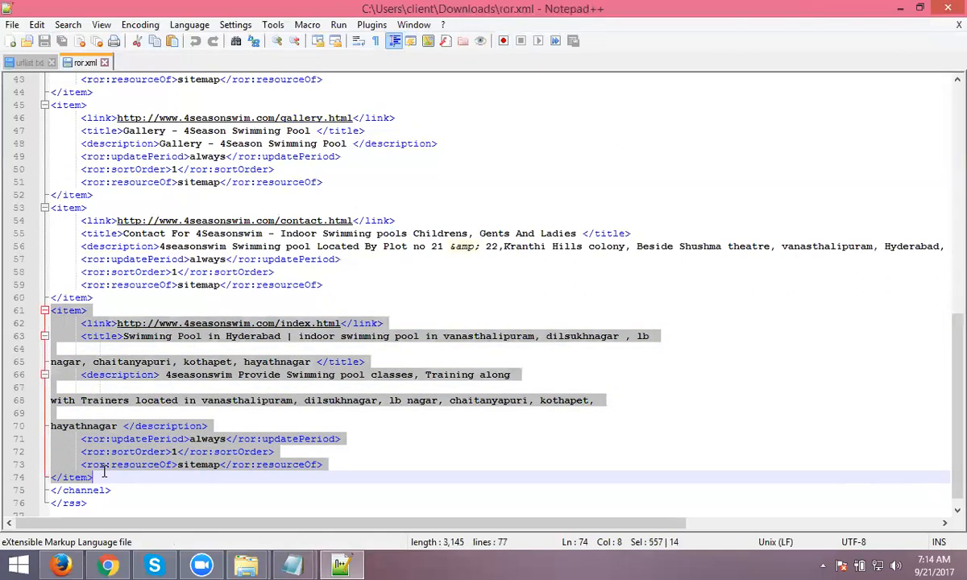
{"action": "key", "text": "Delete"}
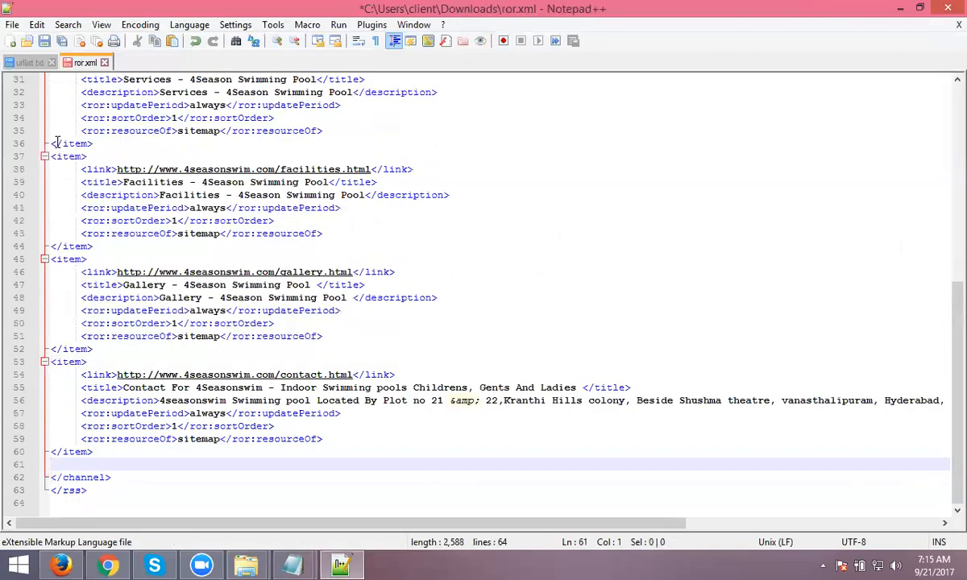
{"action": "left_click", "coordinate": [44, 41]}
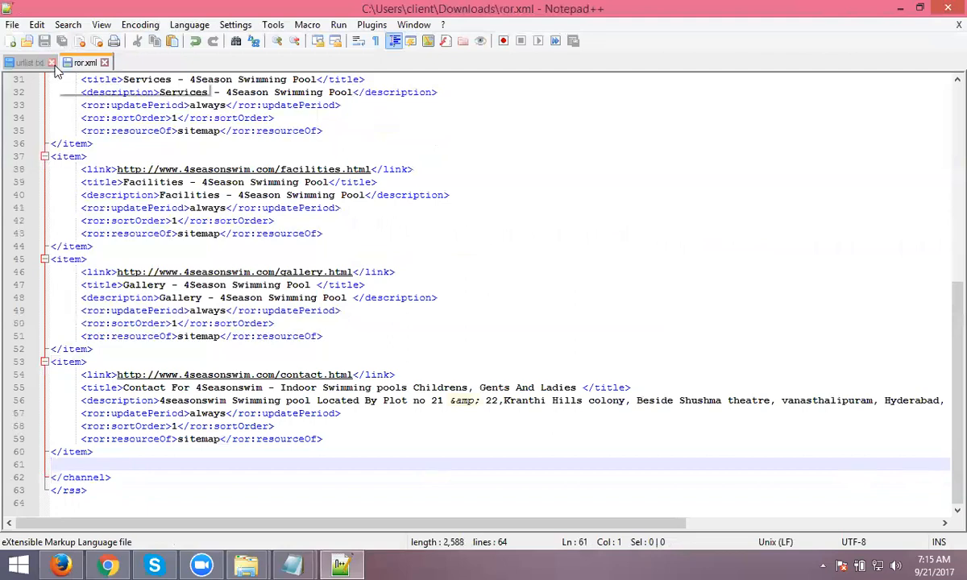
{"action": "left_click", "coordinate": [50, 62]}
{"action": "left_click", "coordinate": [47, 62]}
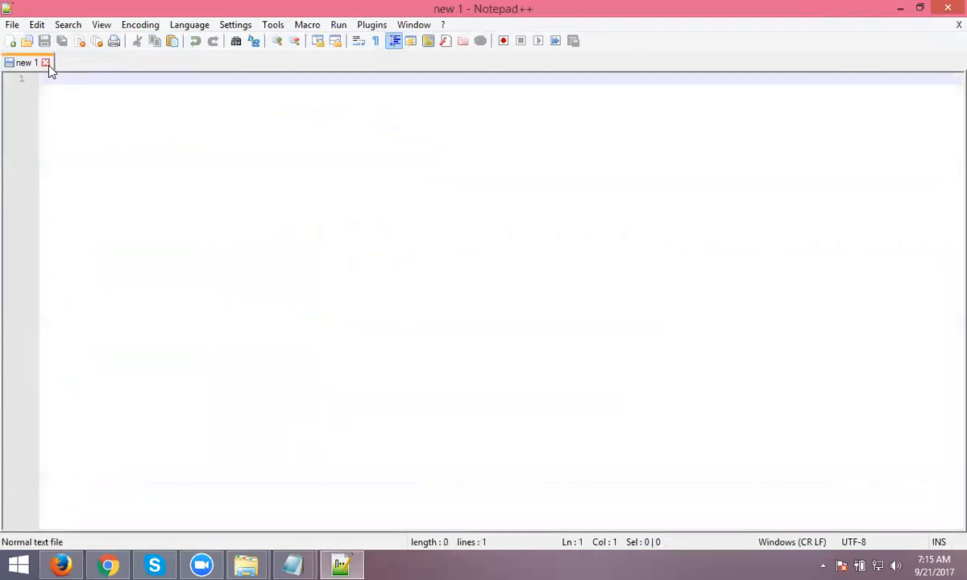
- Open the upload page for the 4seasonswim.com folder in cPanel File Manager
{"action": "left_click", "coordinate": [946, 13]}
{"action": "left_click", "coordinate": [61, 565]}
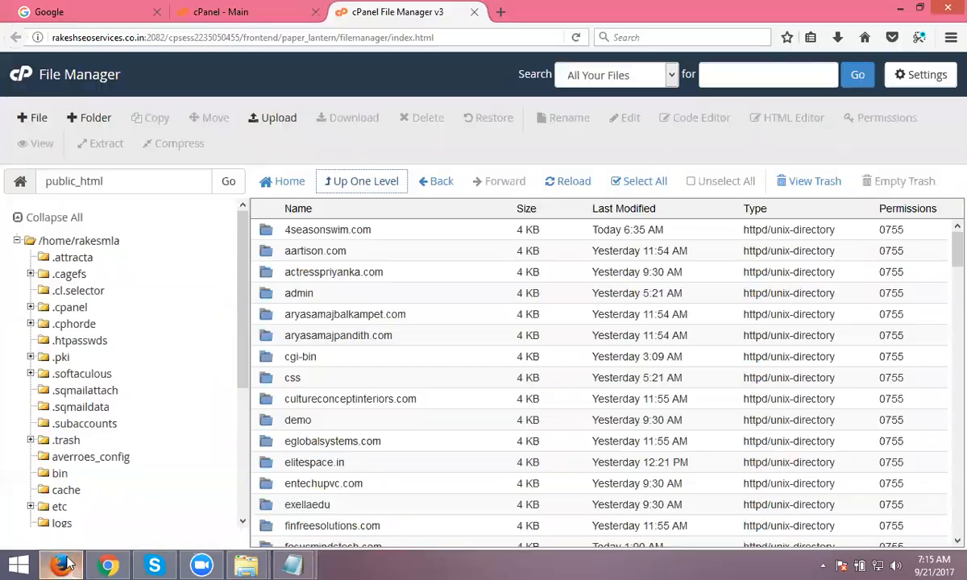
{"action": "double_click", "coordinate": [418, 230]}
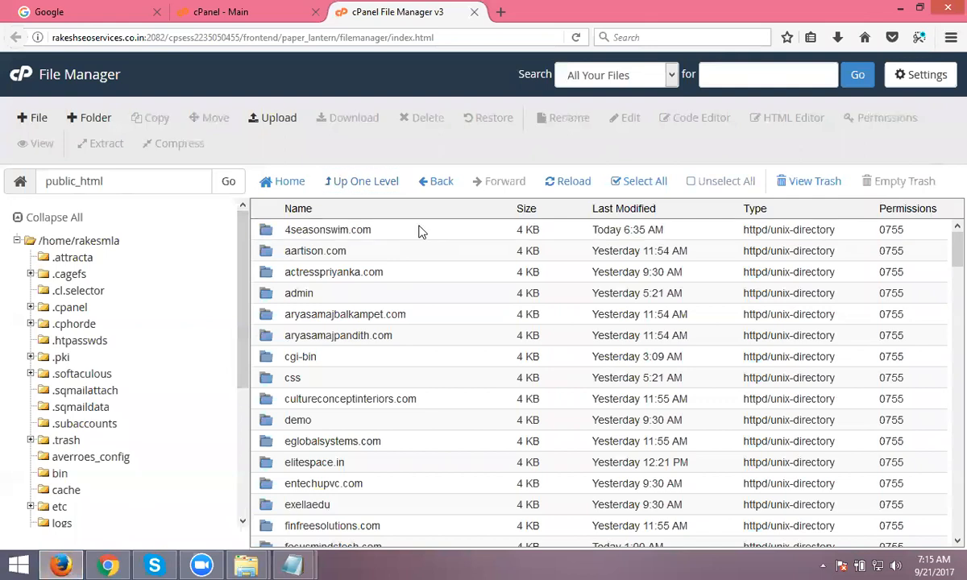
{"action": "left_click", "coordinate": [286, 122]}
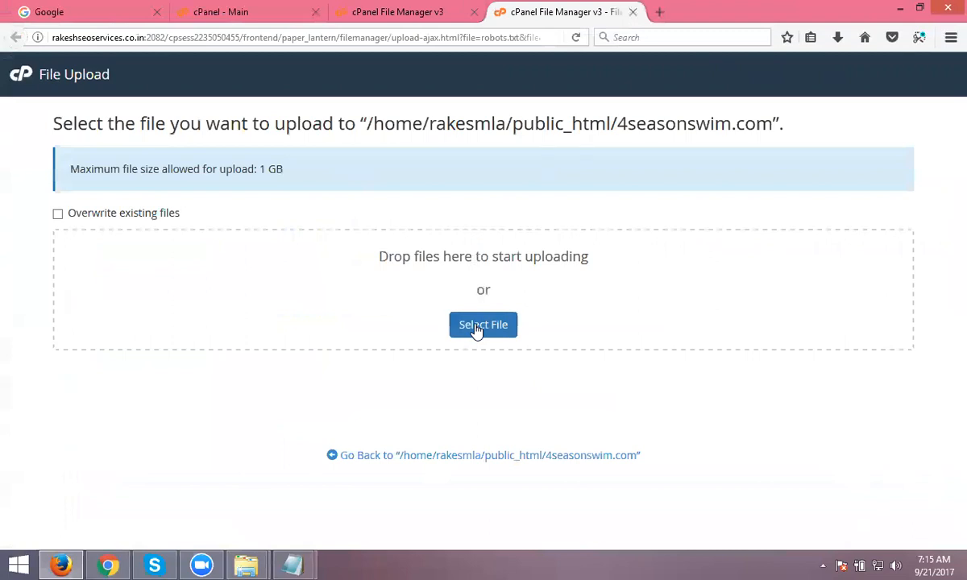
- Upload ror.xml and sitemap.html from Downloads, overwriting the existing copies
{"action": "left_click", "coordinate": [476, 329]}
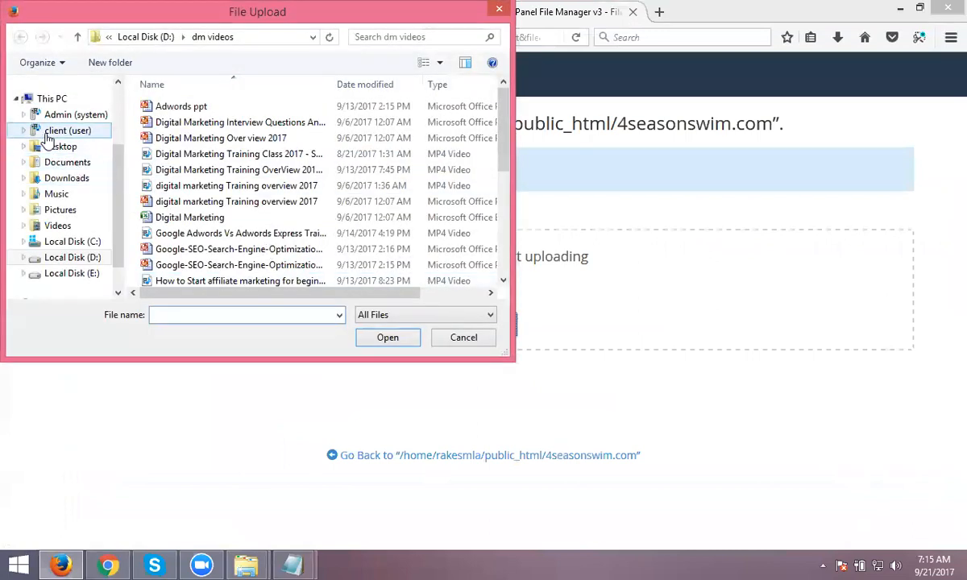
{"action": "left_click", "coordinate": [68, 178]}
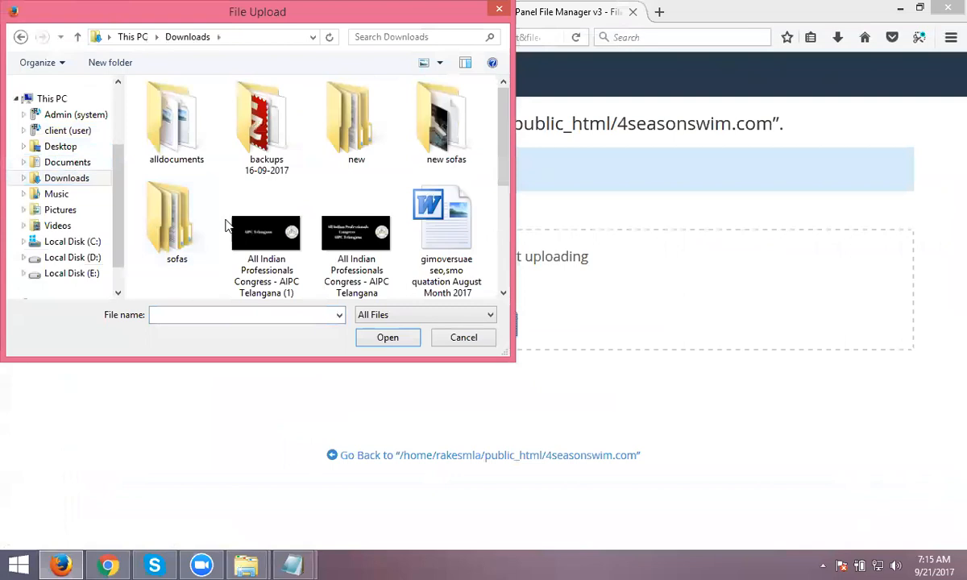
{"action": "scroll", "coordinate": [227, 224], "scroll_direction": "down", "scroll_amount": 3}
{"action": "double_click", "coordinate": [431, 179]}
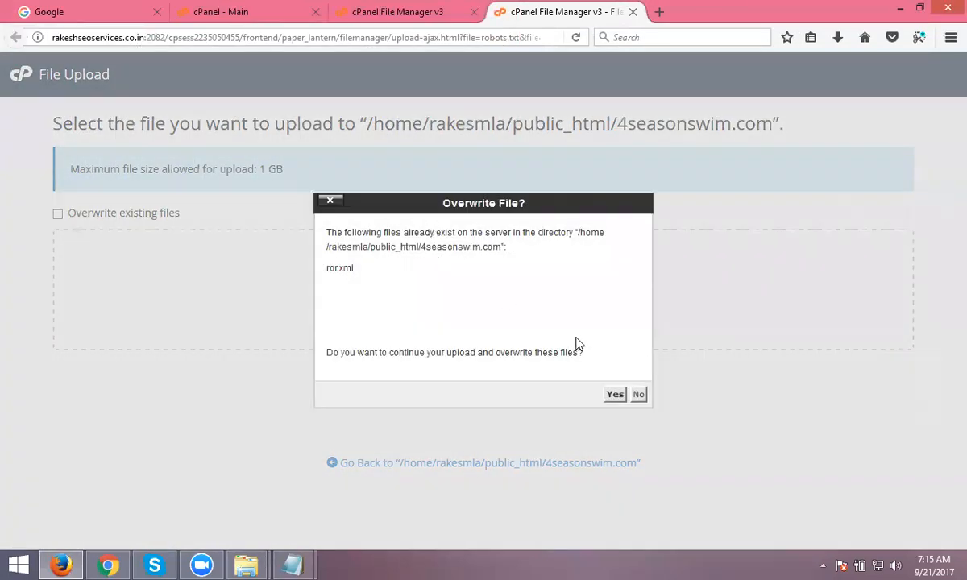
{"action": "left_click", "coordinate": [615, 394]}
{"action": "left_click", "coordinate": [483, 325]}
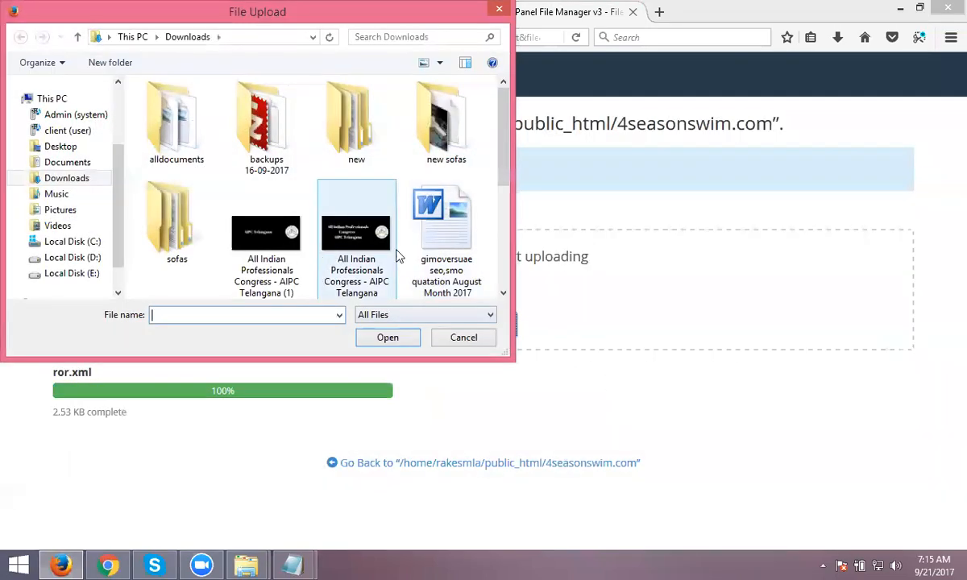
{"action": "scroll", "coordinate": [379, 249], "scroll_direction": "down", "scroll_amount": 3}
{"action": "double_click", "coordinate": [270, 256]}
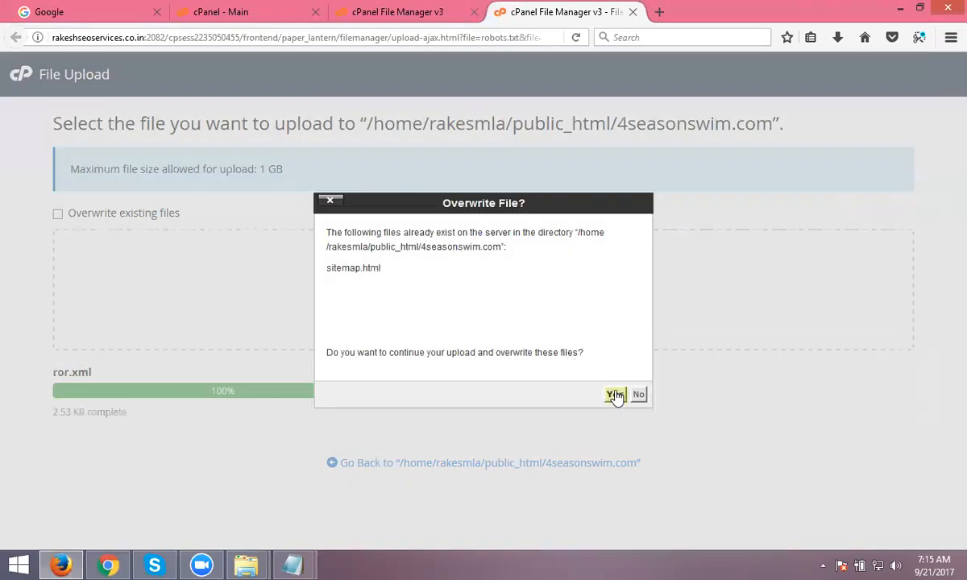
{"action": "left_click", "coordinate": [618, 393]}
- Upload sitemap.xml and urllist.txt, overwriting the existing files
{"action": "left_click", "coordinate": [496, 327]}
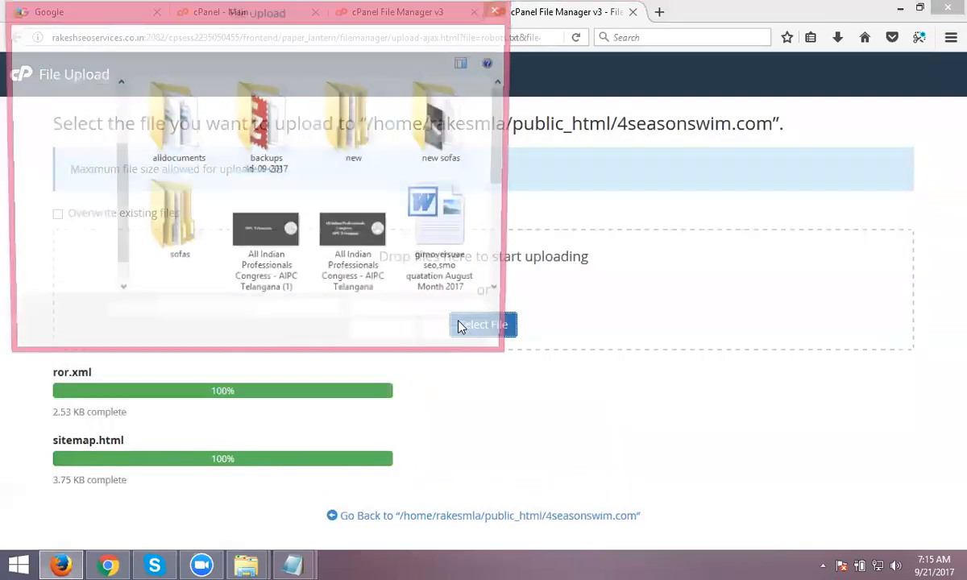
{"action": "scroll", "coordinate": [367, 271], "scroll_direction": "down", "scroll_amount": 3}
{"action": "double_click", "coordinate": [366, 272]}
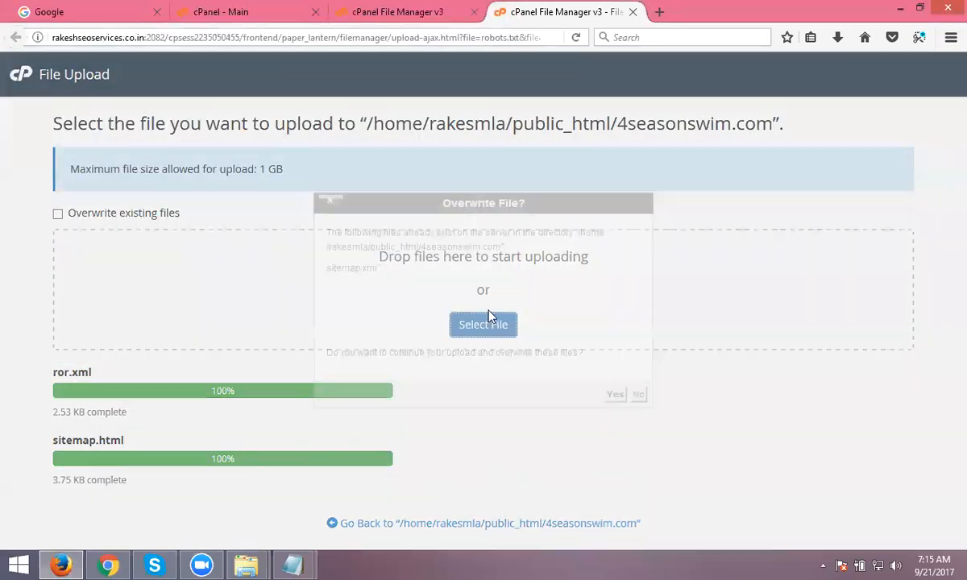
{"action": "left_click", "coordinate": [583, 387]}
{"action": "left_click", "coordinate": [486, 334]}
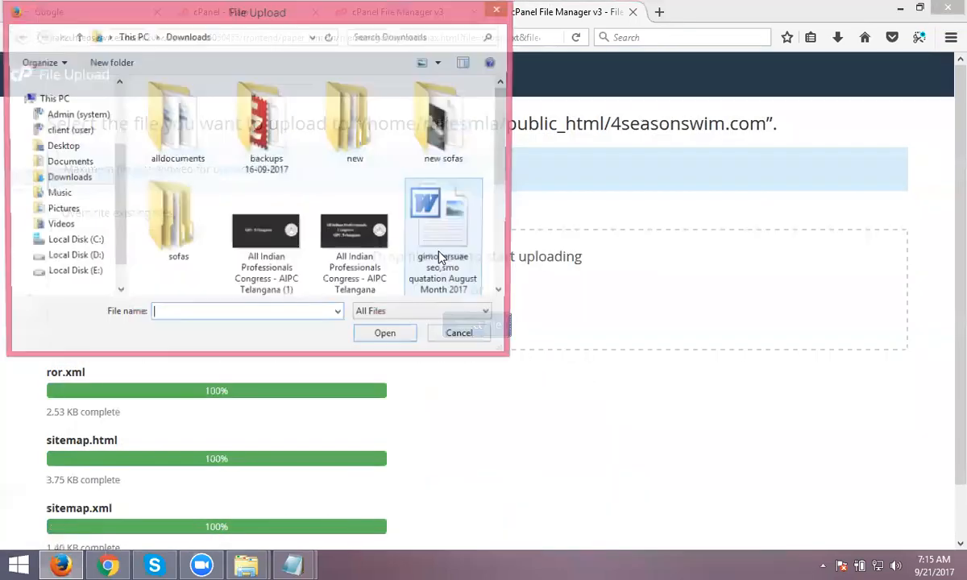
{"action": "left_click", "coordinate": [442, 266]}
{"action": "scroll", "coordinate": [442, 266], "scroll_direction": "down", "scroll_amount": 3}
{"action": "double_click", "coordinate": [442, 266]}
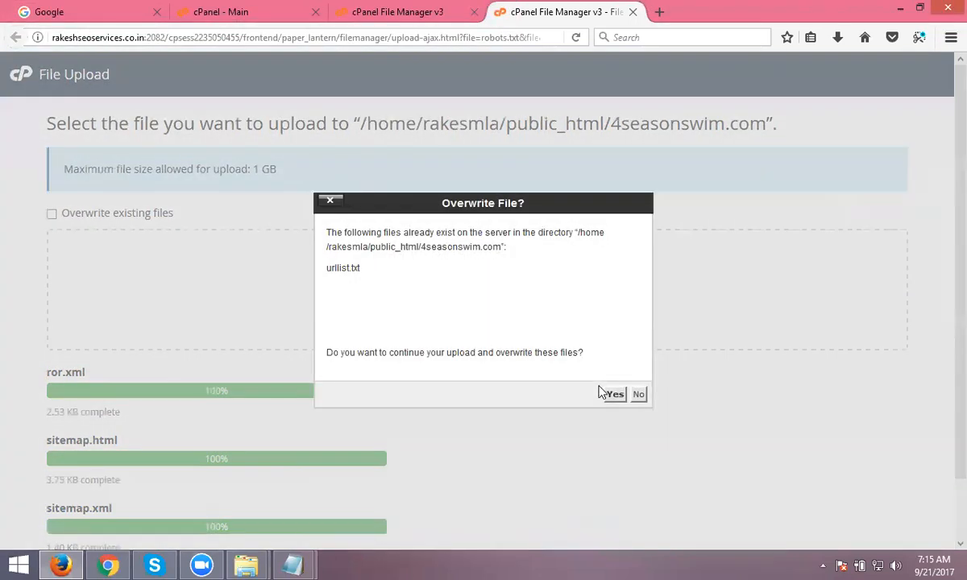
{"action": "left_click", "coordinate": [613, 393]}
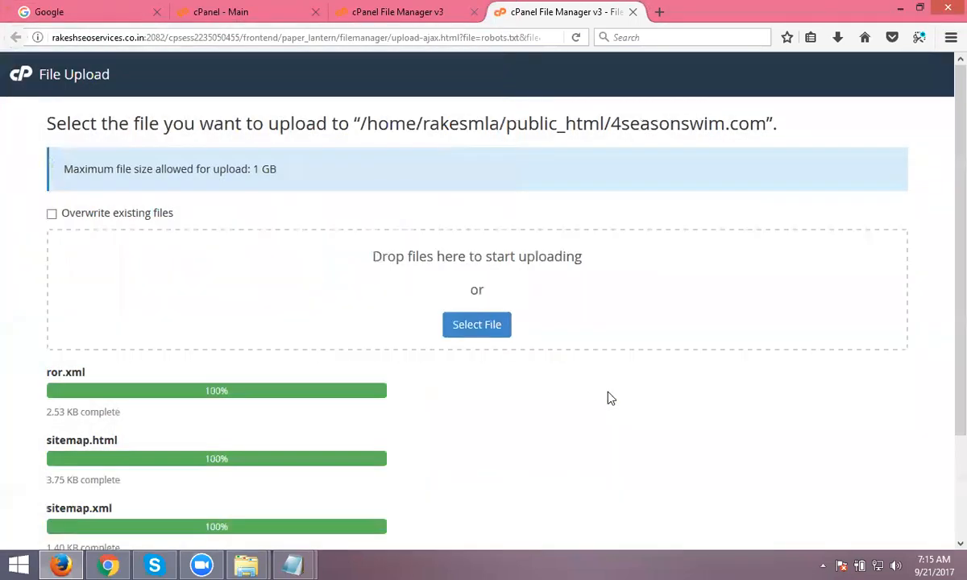
{"action": "scroll", "coordinate": [133, 264], "scroll_direction": "down", "scroll_amount": 3}
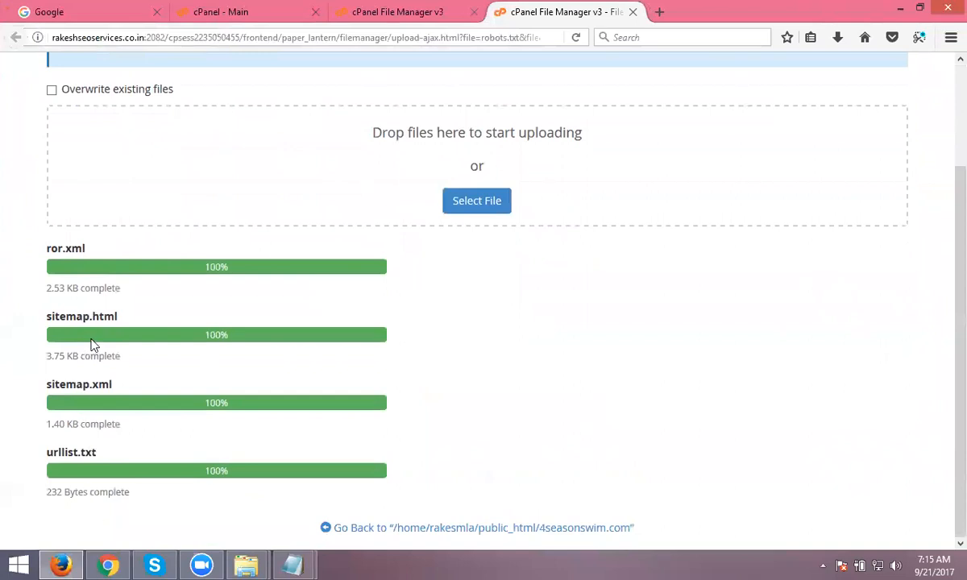
{"action": "left_click", "coordinate": [108, 565]}
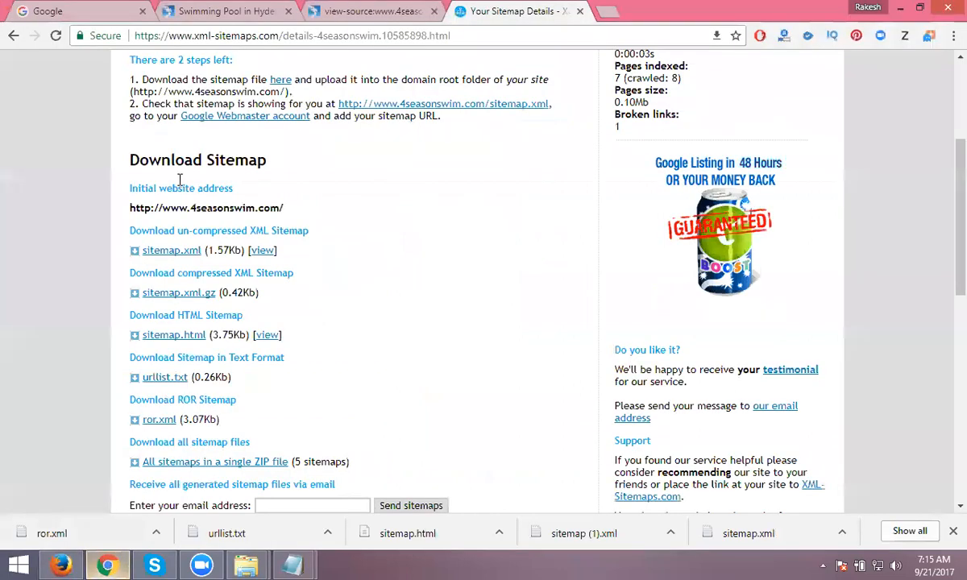
- Confirm the live sitemap.xml loads at 4seasonswim.com/sitemap.xml
{"action": "left_click", "coordinate": [212, 16]}
{"action": "left_click", "coordinate": [56, 35]}
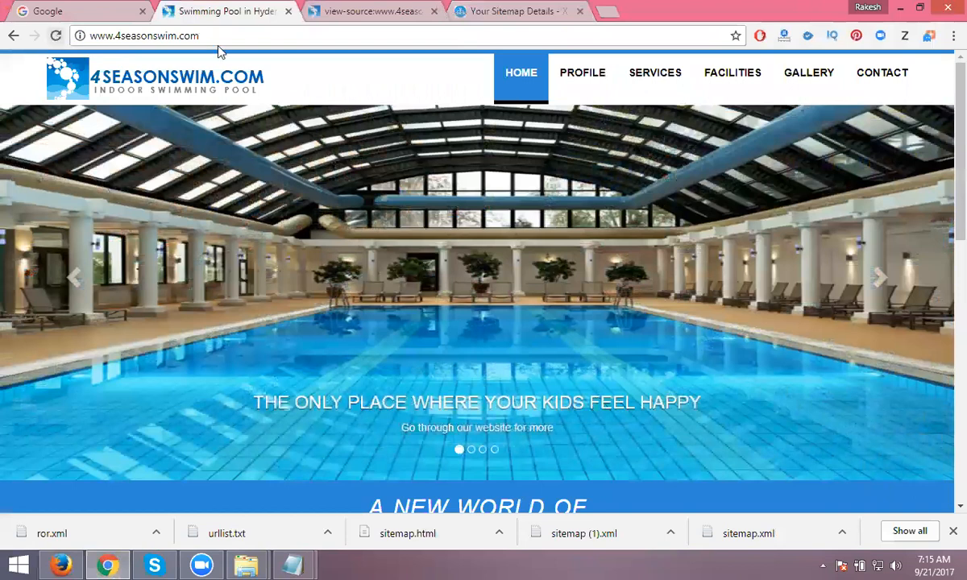
{"action": "left_click", "coordinate": [259, 36]}
{"action": "left_click", "coordinate": [259, 36]}
{"action": "type", "text": "/"}
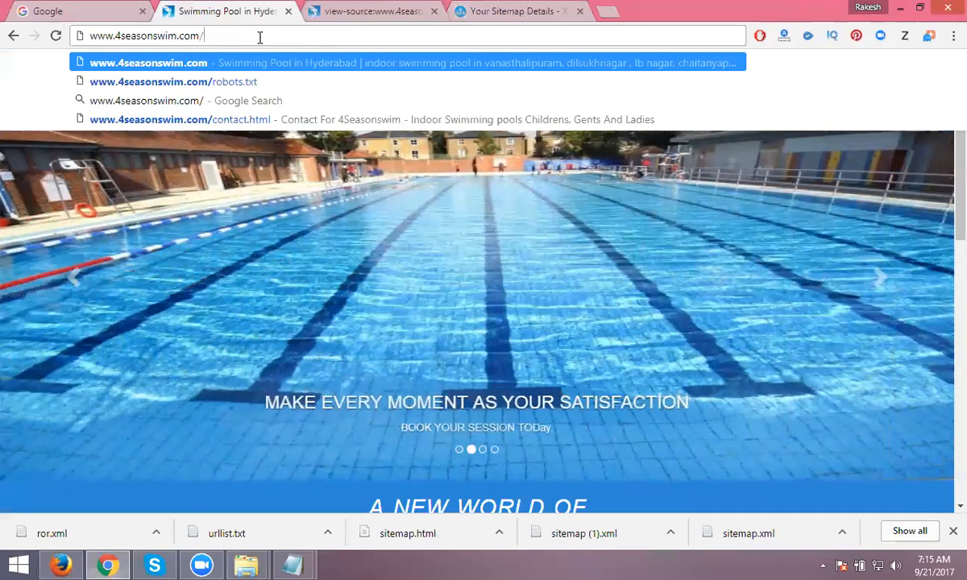
{"action": "type", "text": "sitema"}
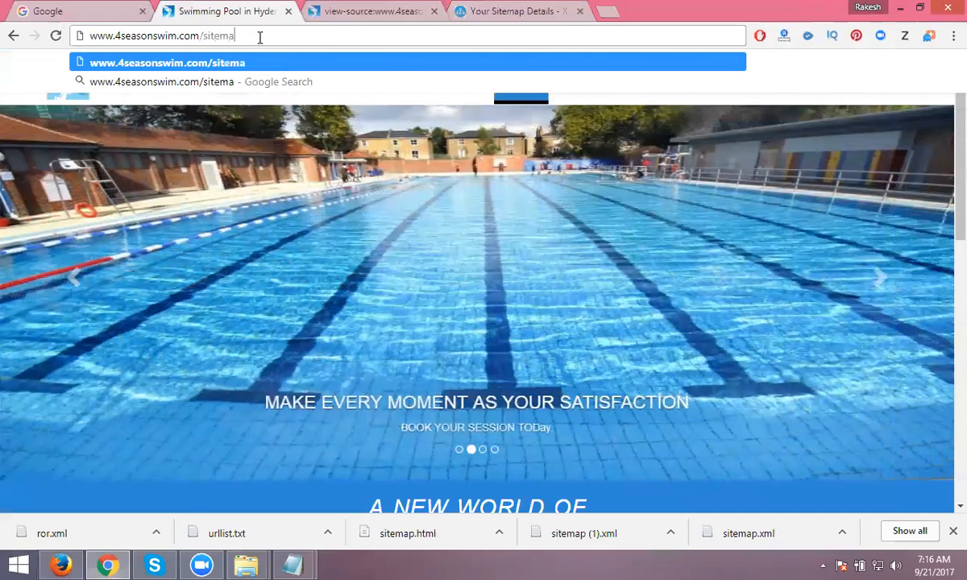
{"action": "type", "text": "p.xml"}
{"action": "key", "text": "Return"}
{"action": "scroll", "coordinate": [286, 202], "scroll_direction": "down", "scroll_amount": 1}
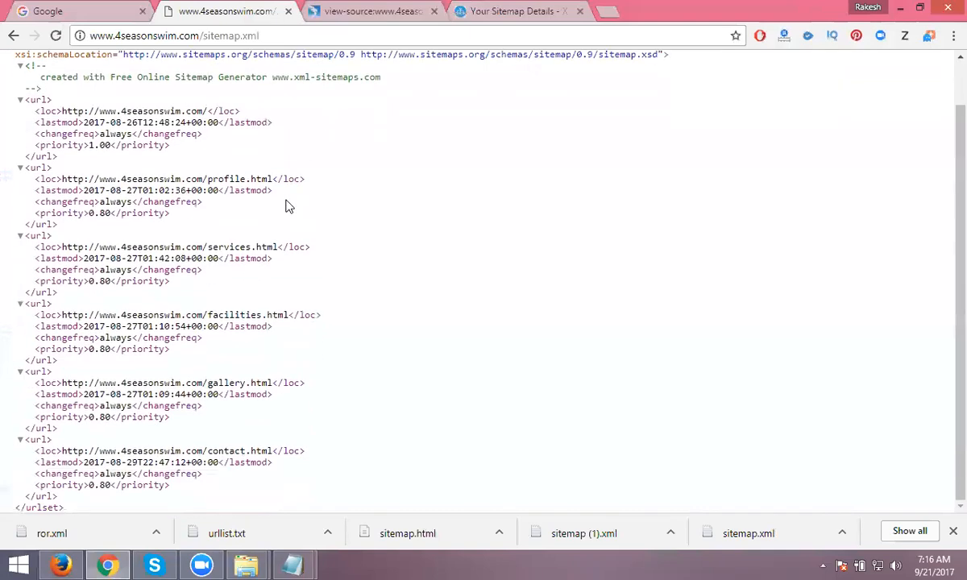
{"action": "scroll", "coordinate": [281, 210], "scroll_direction": "up", "scroll_amount": 1}
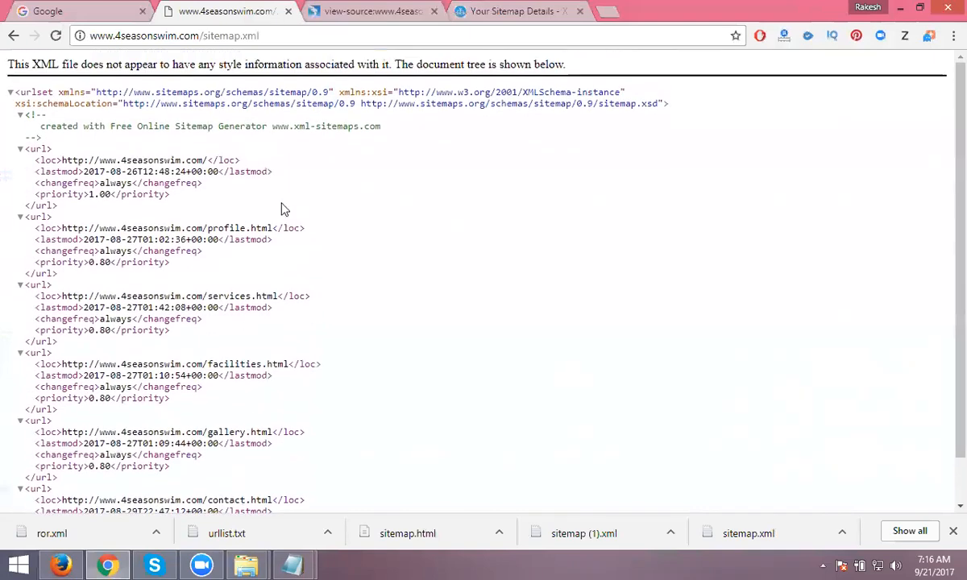
- Confirm the live ror.xml and urllist.txt files load on the site
{"action": "double_click", "coordinate": [218, 37]}
{"action": "type", "text": "ror"}
{"action": "key", "text": "Return"}
{"action": "scroll", "coordinate": [217, 213], "scroll_direction": "down", "scroll_amount": 4}
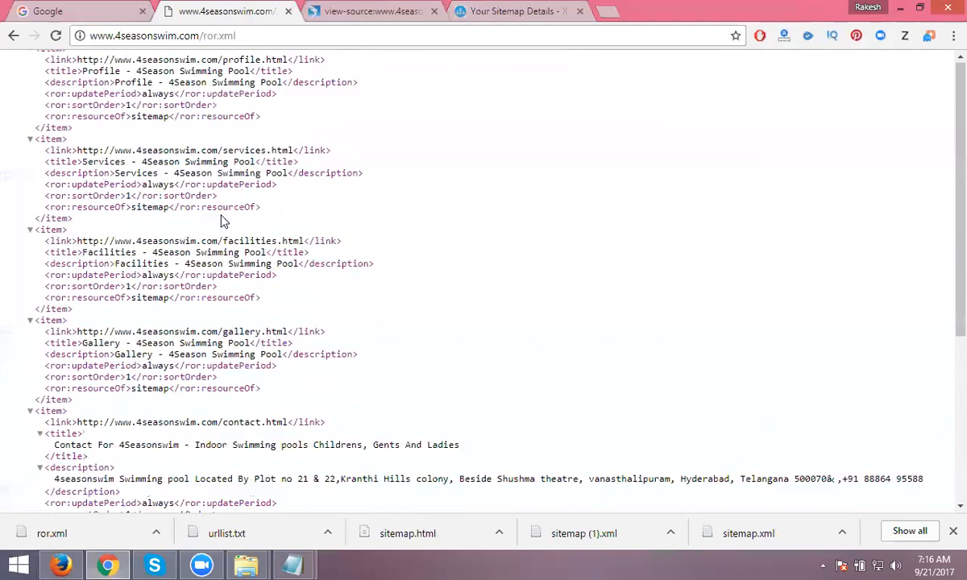
{"action": "scroll", "coordinate": [241, 233], "scroll_direction": "up", "scroll_amount": 4}
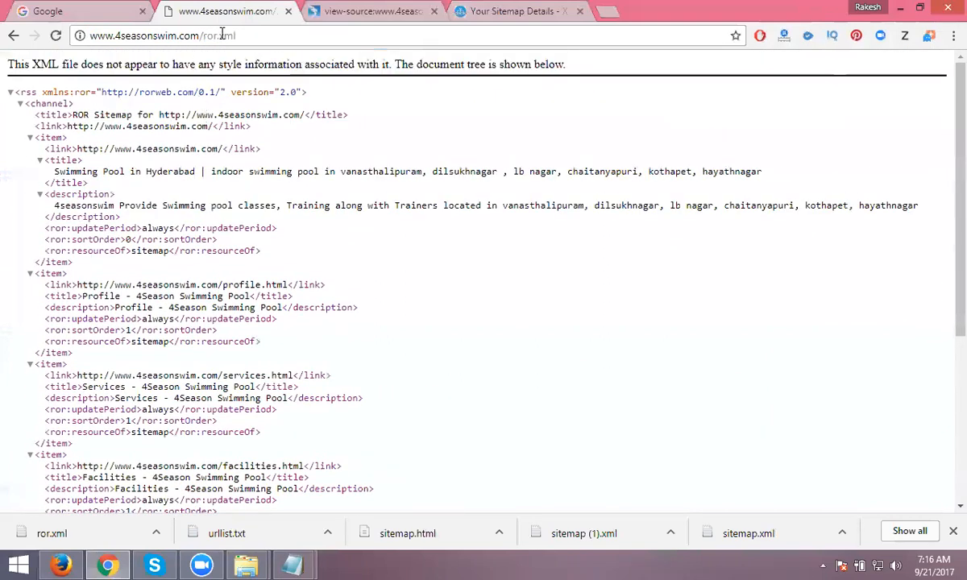
{"action": "left_click_drag", "start_coordinate": [204, 35], "coordinate": [240, 35]}
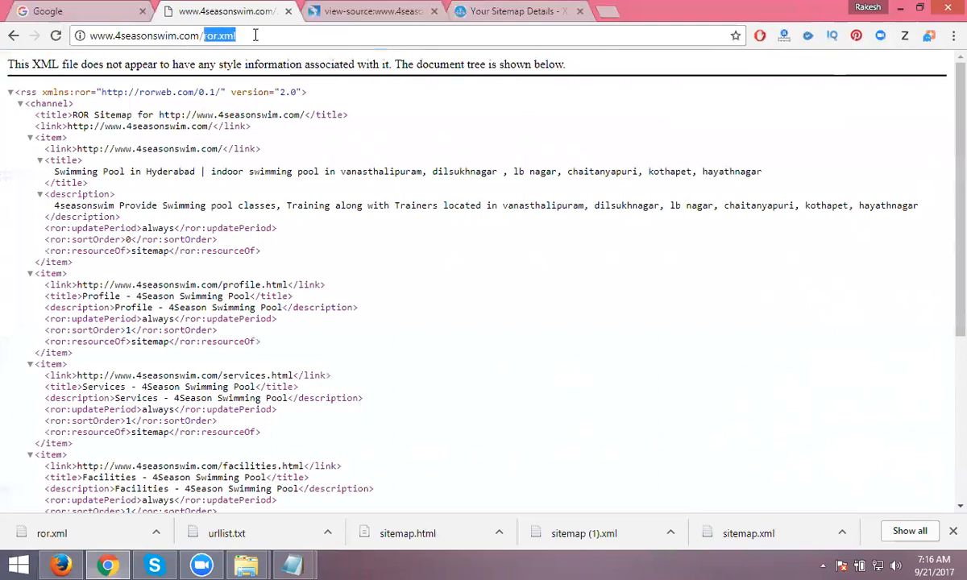
{"action": "type", "text": "urll"}
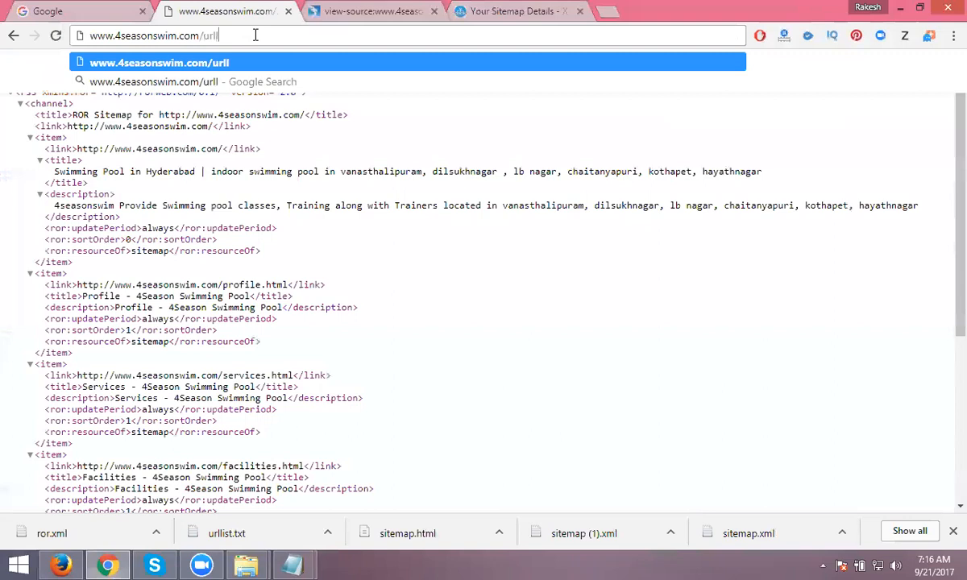
{"action": "type", "text": "ist.txt"}
{"action": "key", "text": "Return"}
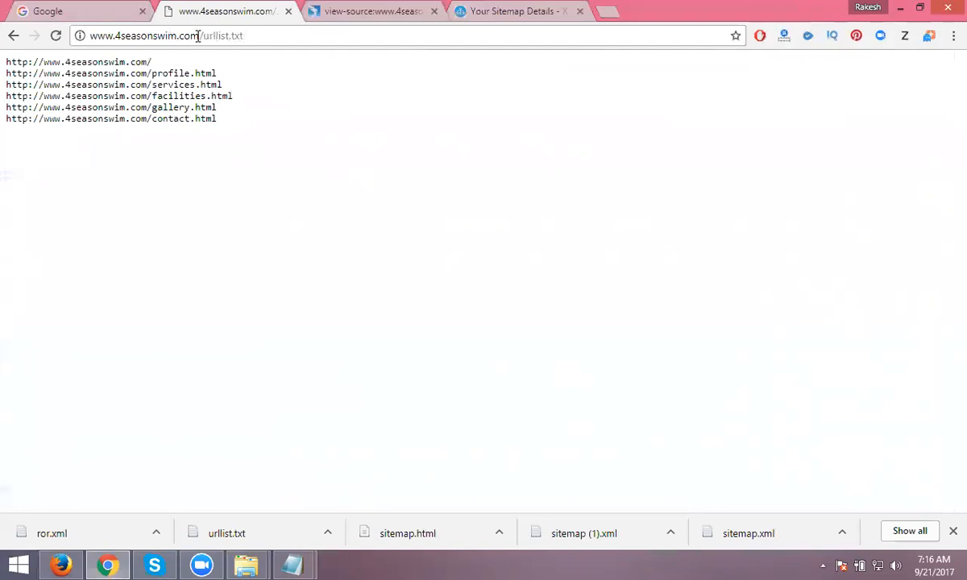
- Return to the 4seasonswim.com homepage
{"action": "left_click_drag", "start_coordinate": [203, 35], "coordinate": [290, 34]}
{"action": "key", "text": "BackSpace"}
{"action": "key", "text": "Return"}
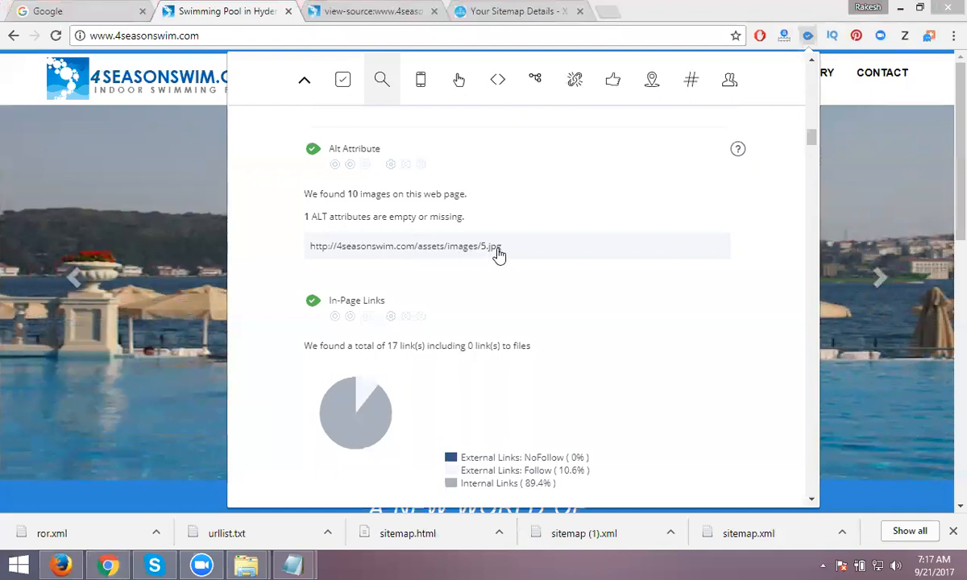
- Open index.html for editing from the cPanel File Manager
{"action": "mouse_move", "coordinate": [64, 560]}
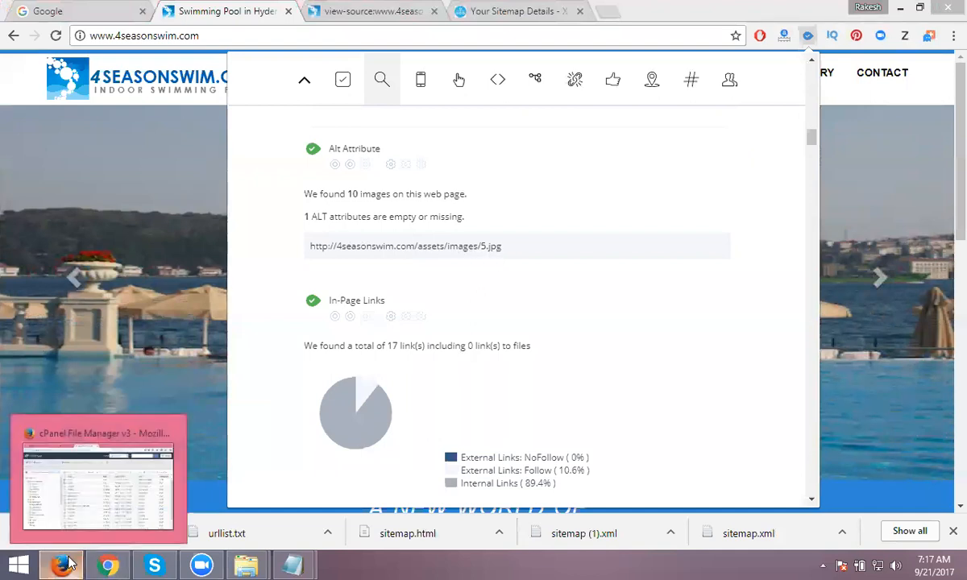
{"action": "left_click", "coordinate": [126, 463]}
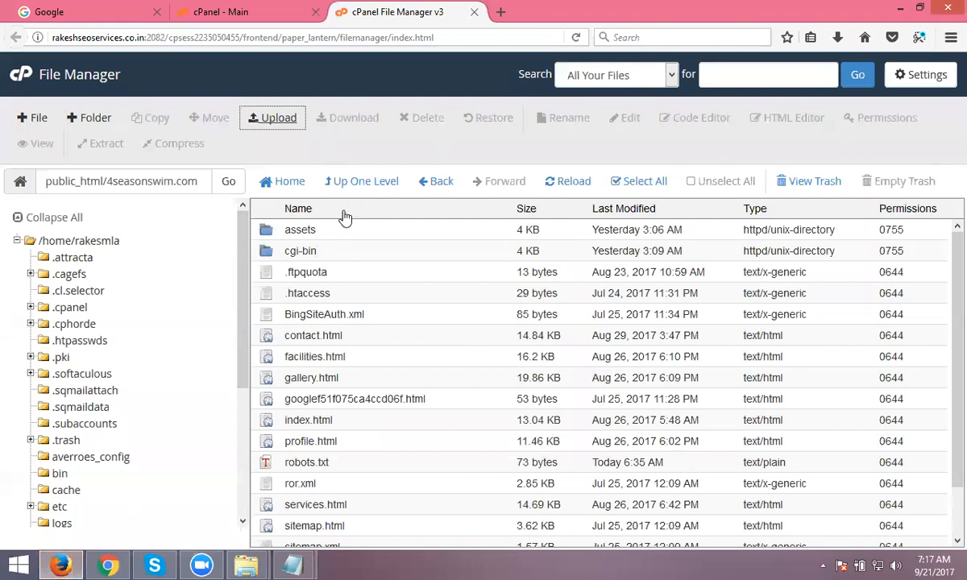
{"action": "scroll", "coordinate": [379, 254], "scroll_direction": "down", "scroll_amount": 1}
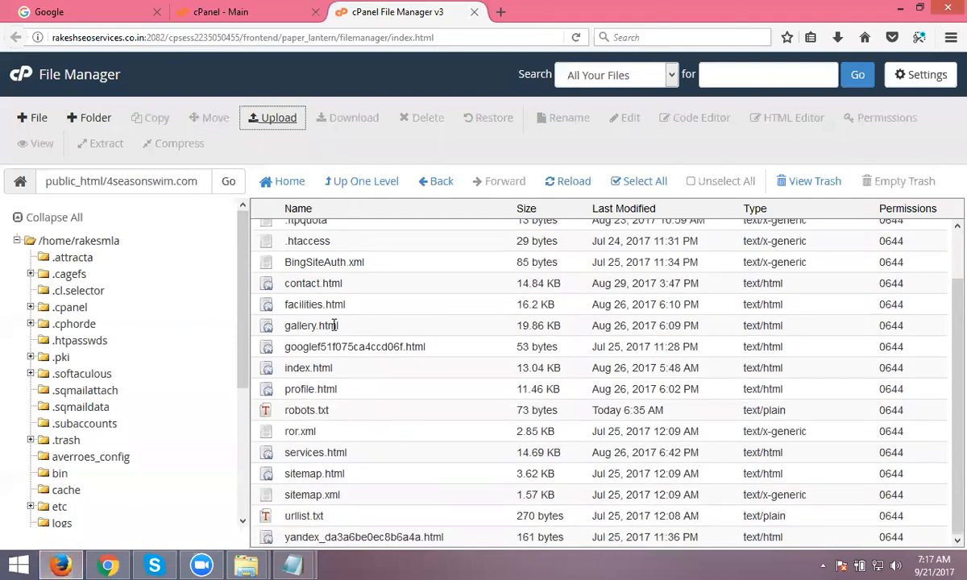
{"action": "right_click", "coordinate": [318, 368]}
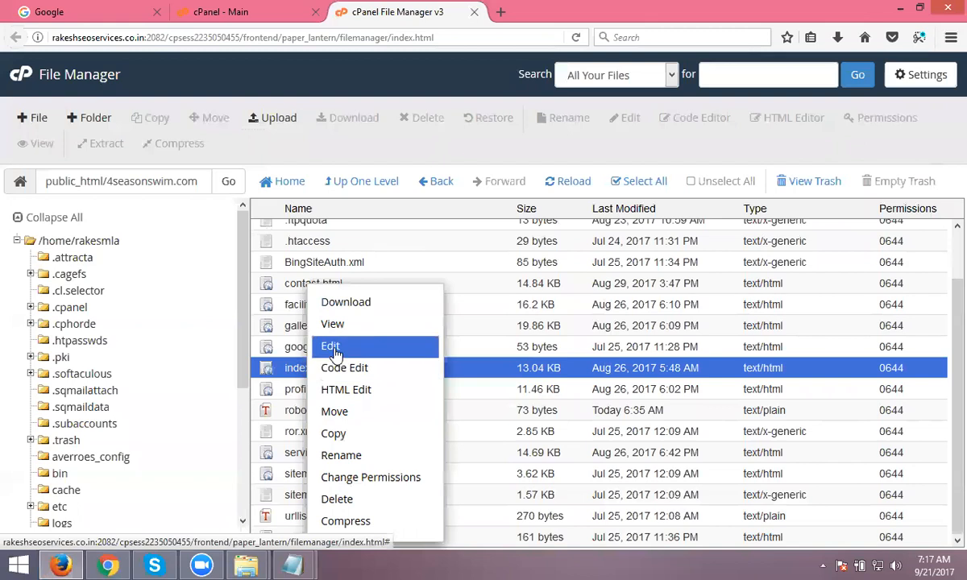
{"action": "left_click", "coordinate": [333, 350]}
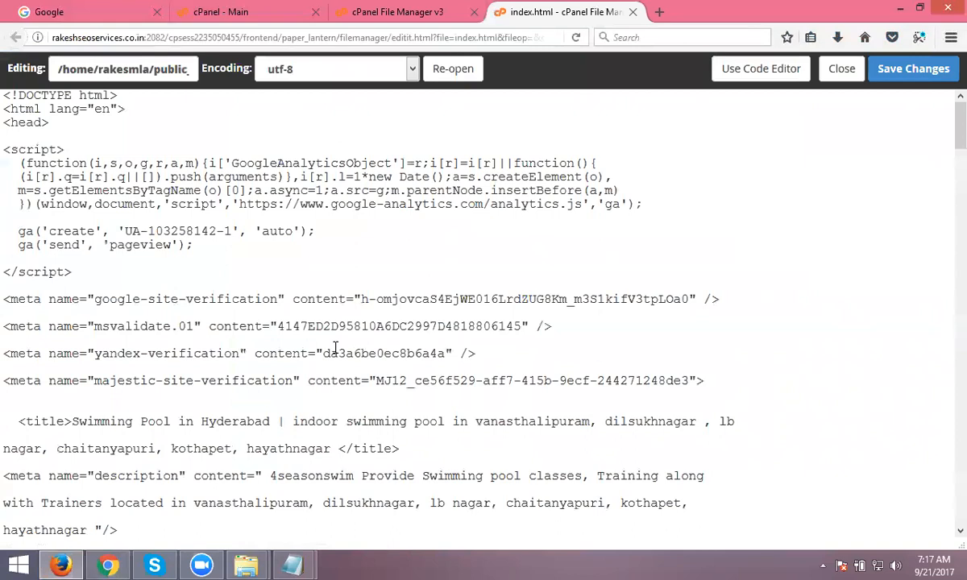
- Search the code for '5.jp' to find the 5.jpg image tag, which already has alt="swimming"
{"action": "key", "text": "ctrl+f"}
{"action": "type", "text": "6"}
{"action": "key", "text": "BackSpace"}
{"action": "type", "text": "5"}
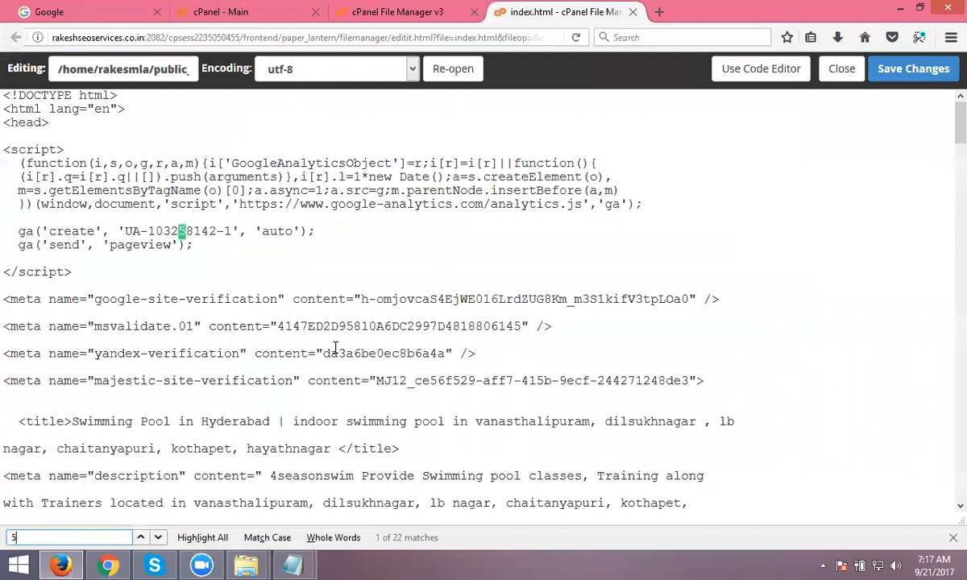
{"action": "type", "text": ".jp"}
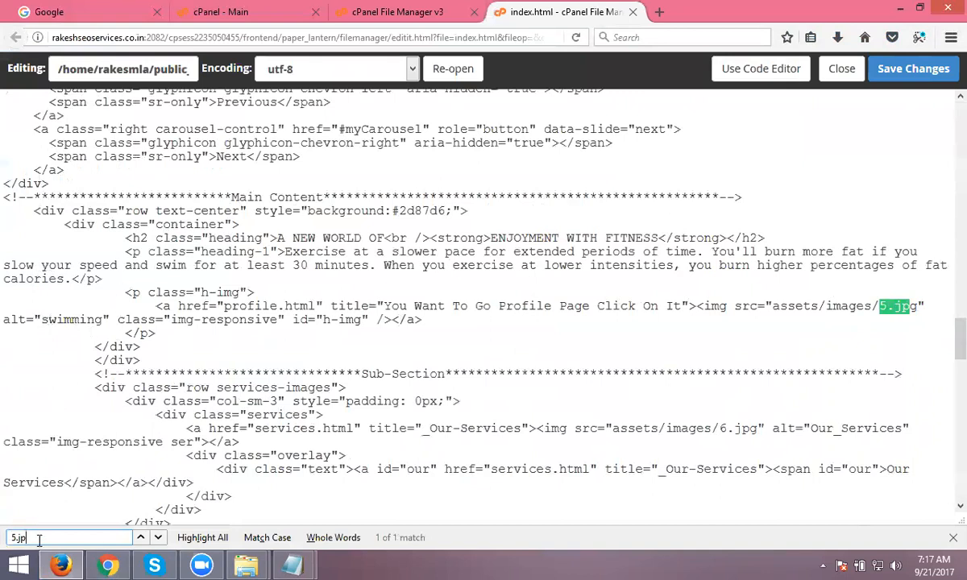
{"action": "key", "text": "Return"}
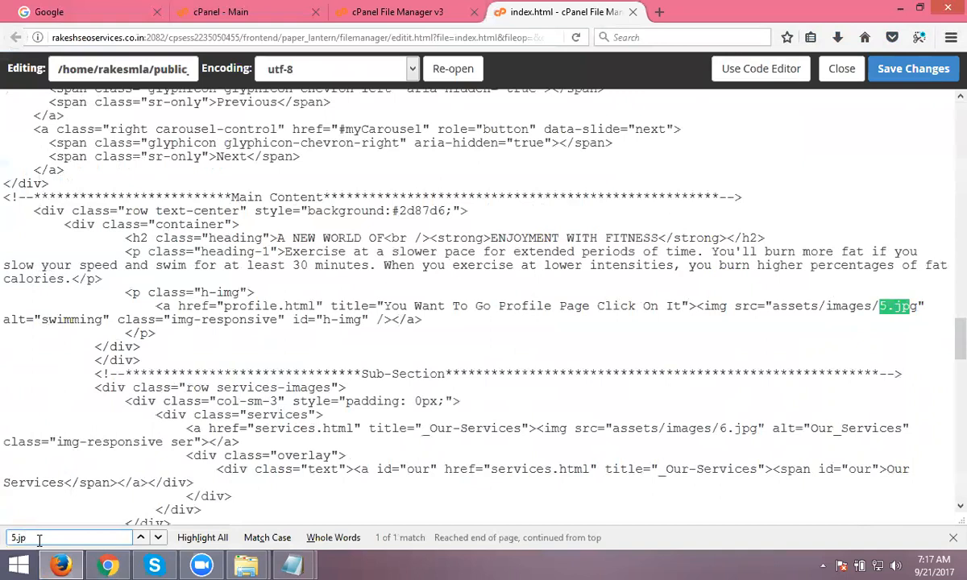
{"action": "key", "text": "alt+Tab"}
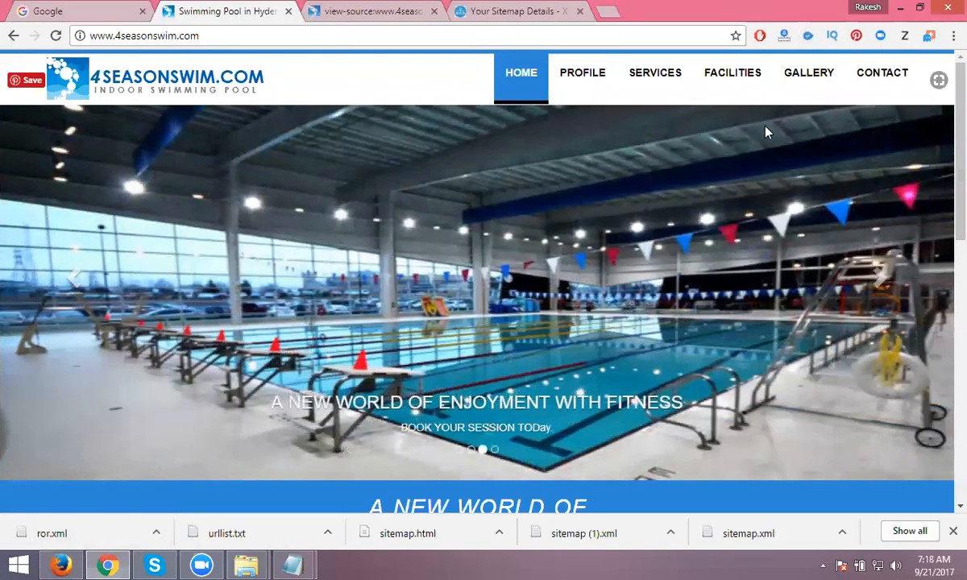
- Review the Alt Attribute section of the WooRank SEO audit for the site
{"action": "left_click", "coordinate": [809, 38]}
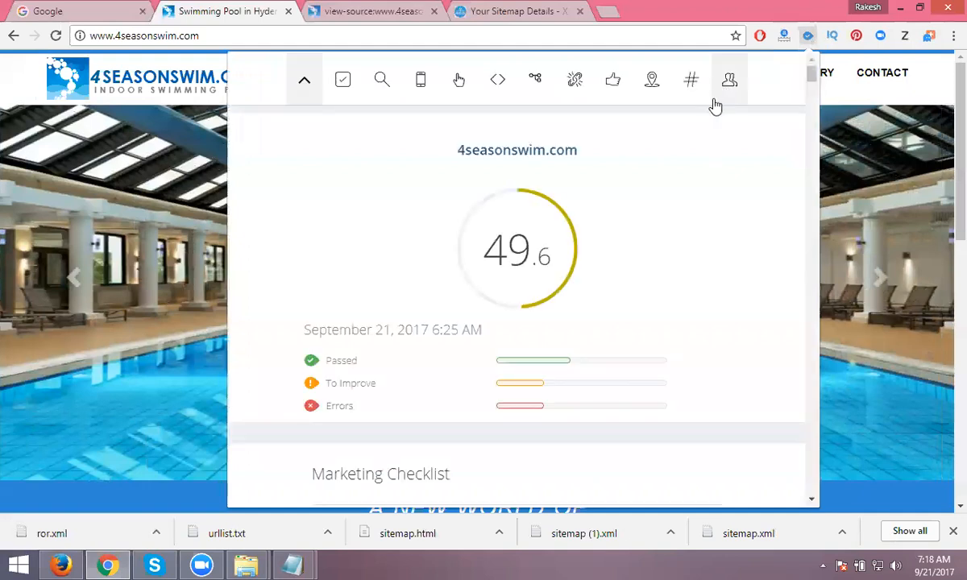
{"action": "scroll", "coordinate": [576, 201], "scroll_direction": "down", "scroll_amount": 7}
{"action": "scroll", "coordinate": [576, 196], "scroll_direction": "down", "scroll_amount": 12}
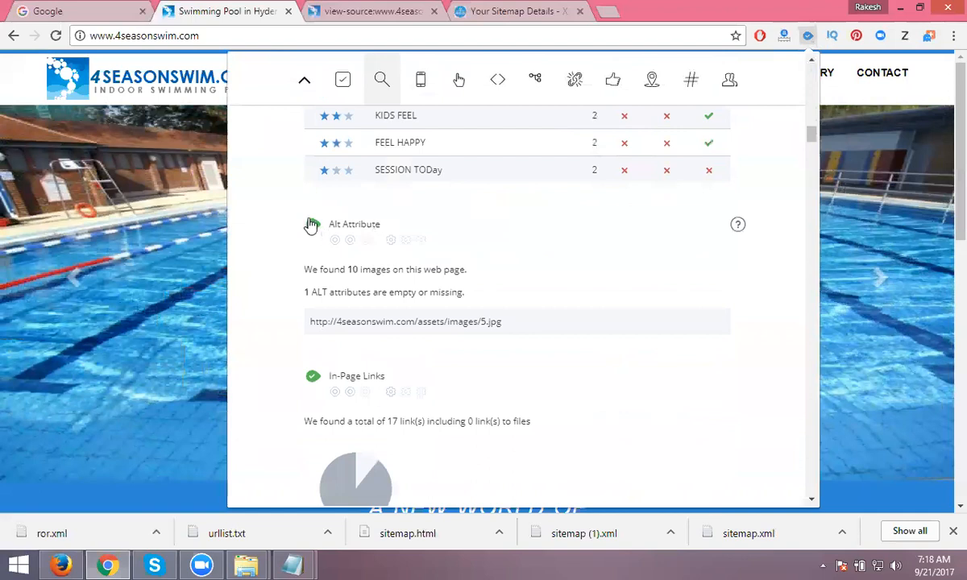
{"action": "mouse_move", "coordinate": [314, 230]}
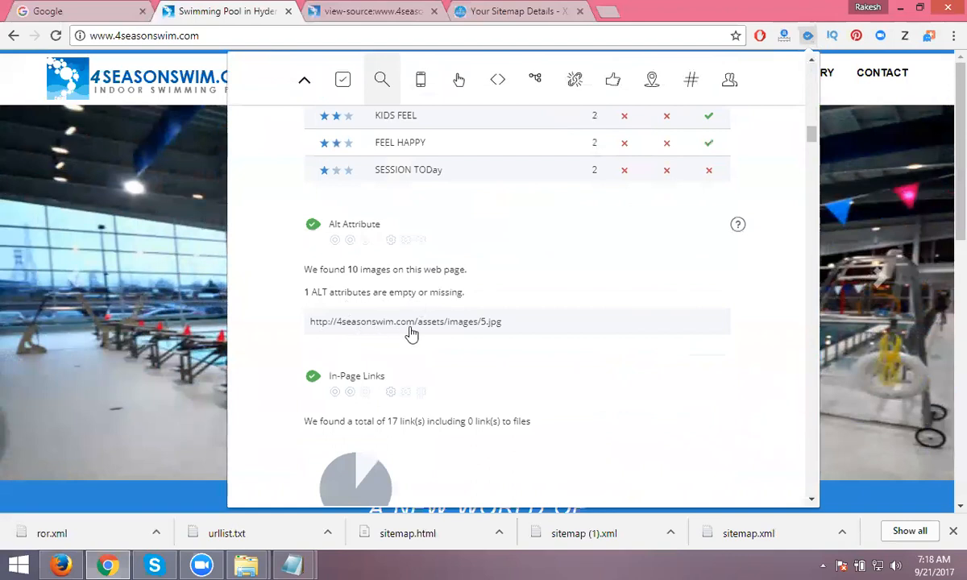
- Search Google for 'alt tag' and read the W3Schools page on the img alt attribute
{"action": "left_click", "coordinate": [103, 13]}
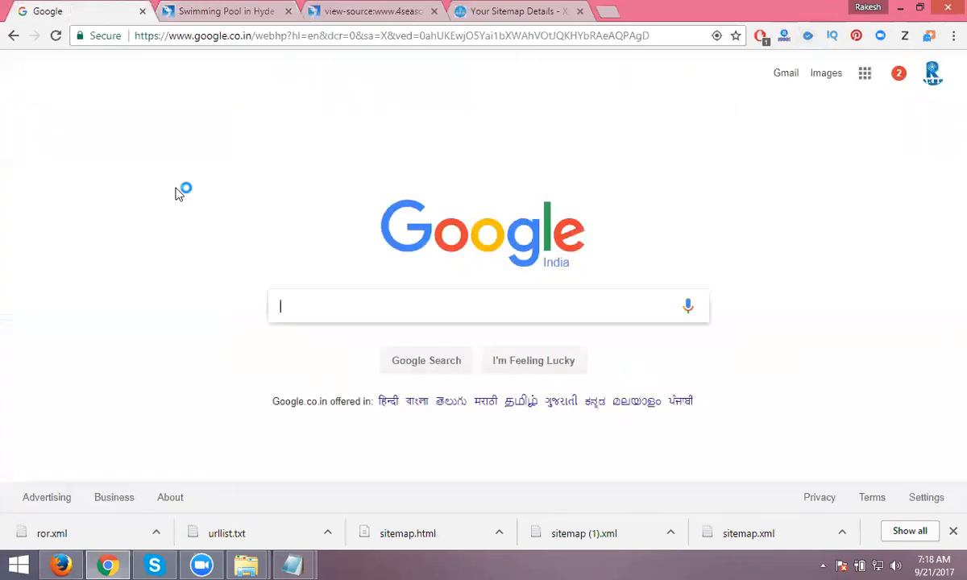
{"action": "type", "text": "alt tag"}
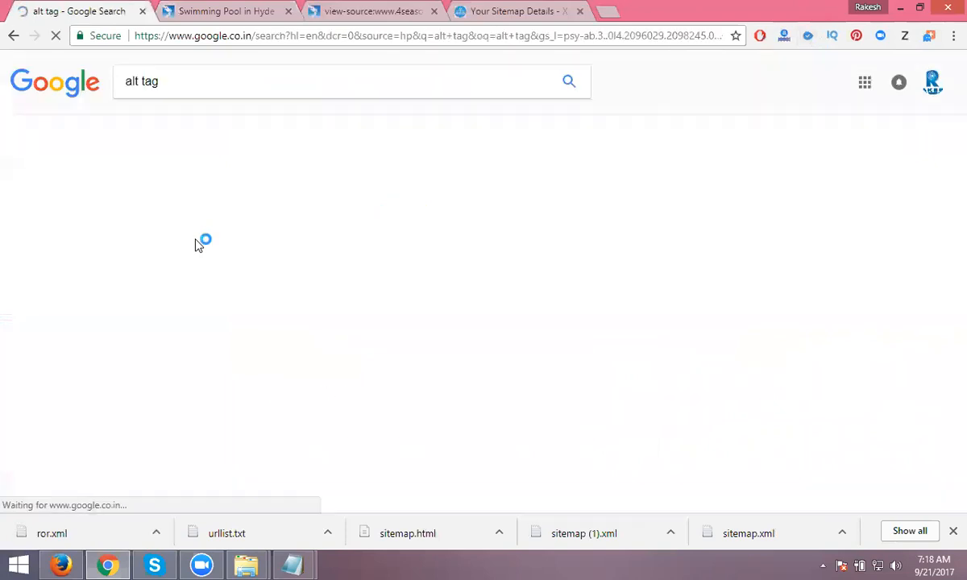
{"action": "scroll", "coordinate": [241, 239], "scroll_direction": "down", "scroll_amount": 2}
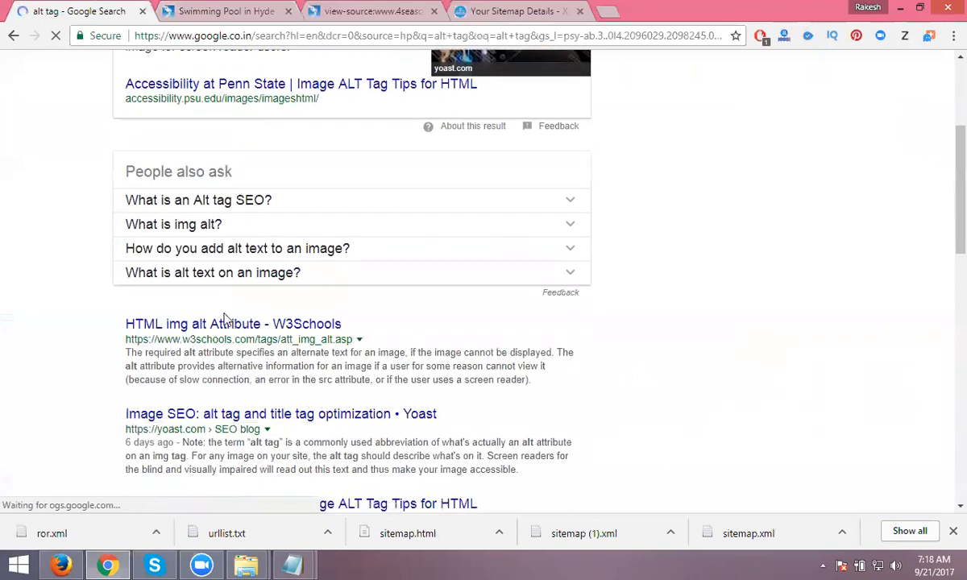
{"action": "middle_click", "coordinate": [225, 324]}
{"action": "left_click", "coordinate": [222, 12]}
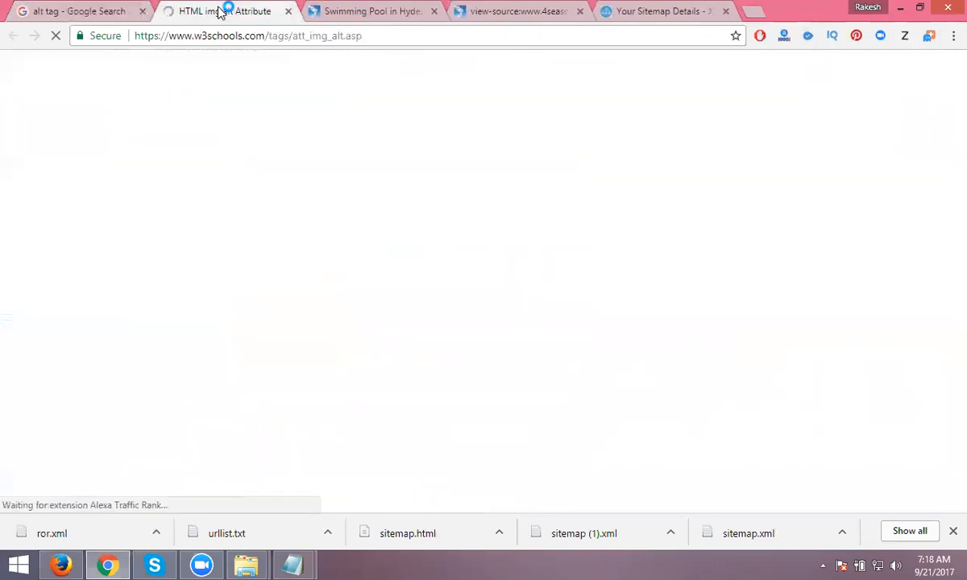
{"action": "scroll", "coordinate": [412, 218], "scroll_direction": "down", "scroll_amount": 1}
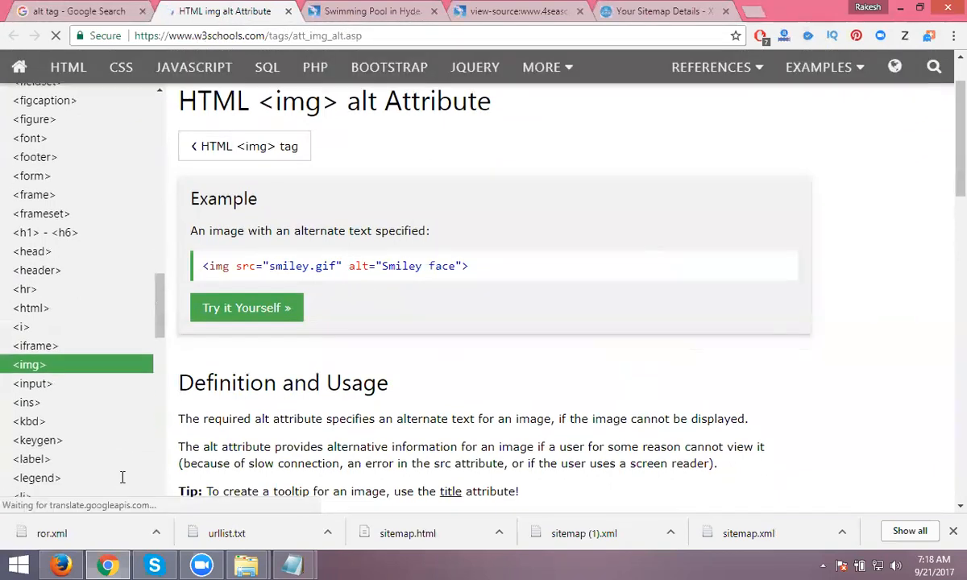
{"action": "left_click", "coordinate": [61, 564]}
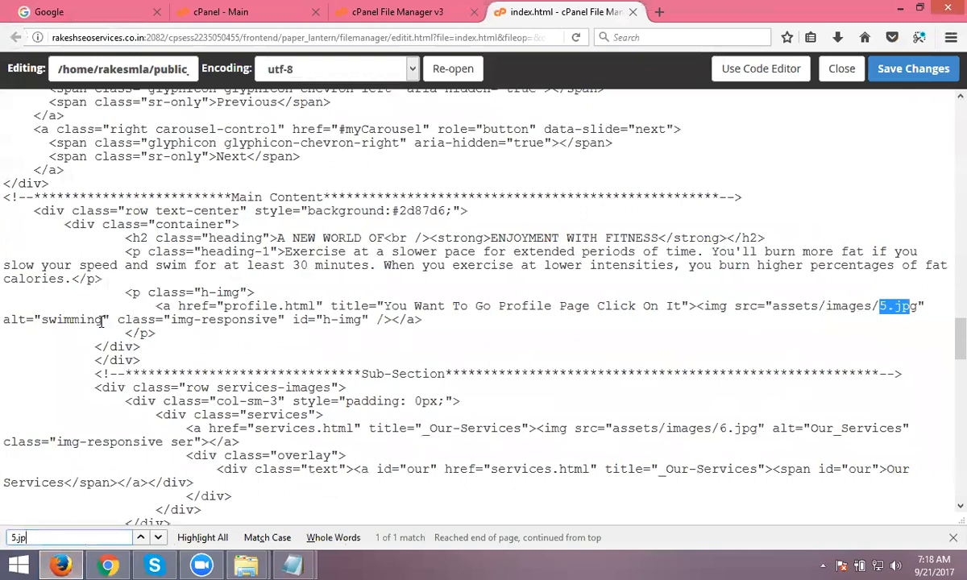
- Change the 5.jpg image's alt text from 'swimming' to 'Season swimming pool'
{"action": "key", "text": "alt+Tab"}
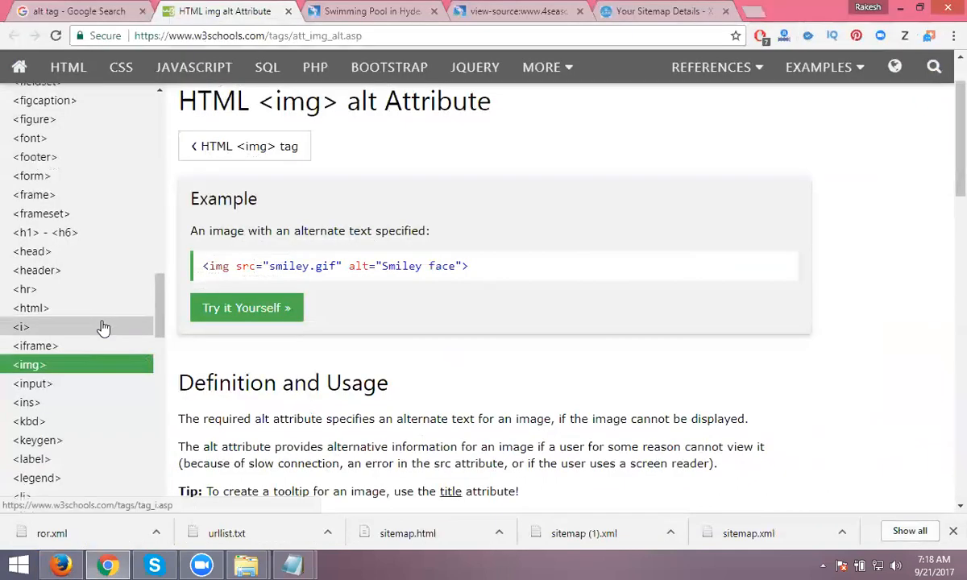
{"action": "key", "text": "alt+Tab"}
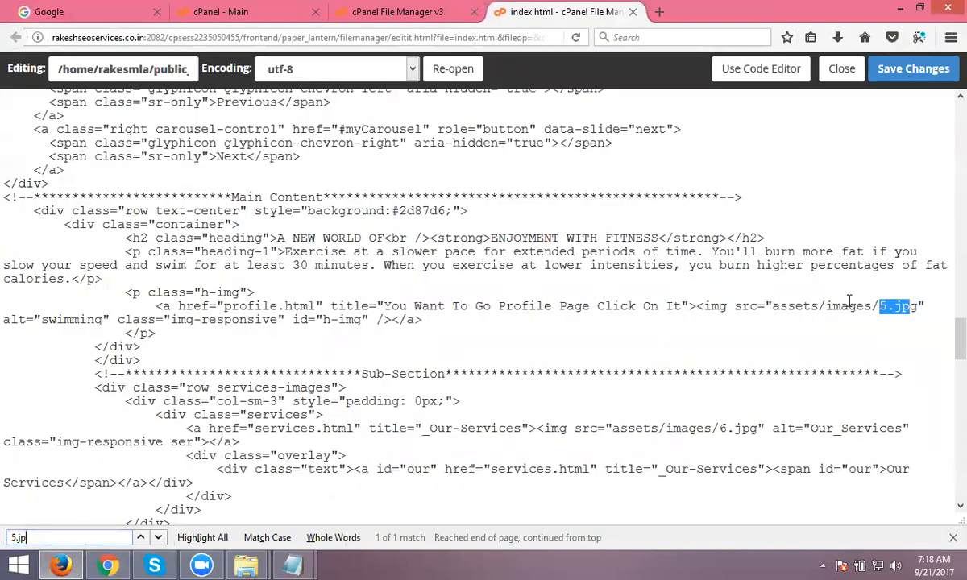
{"action": "left_click", "coordinate": [932, 306]}
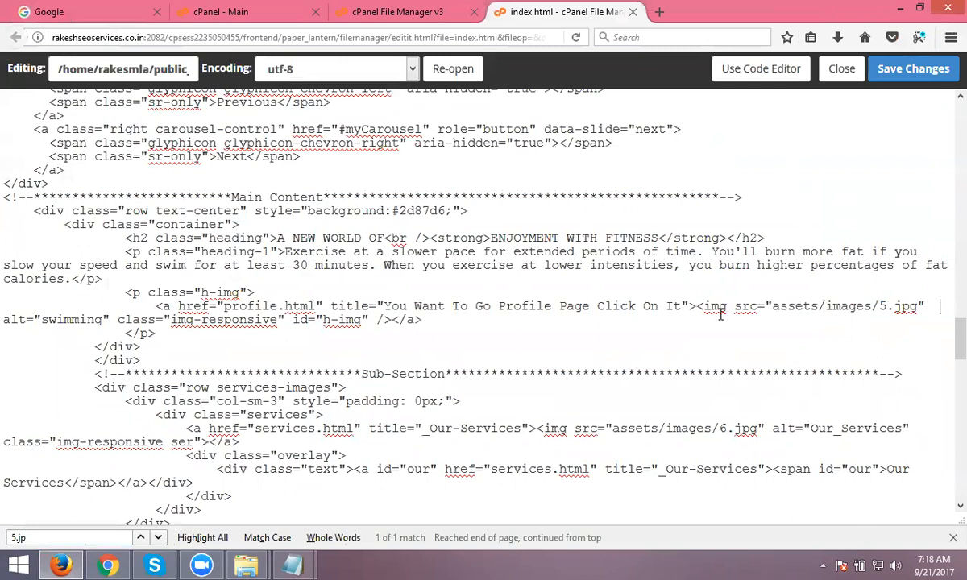
{"action": "left_click", "coordinate": [45, 318]}
{"action": "type", "text": "Season"}
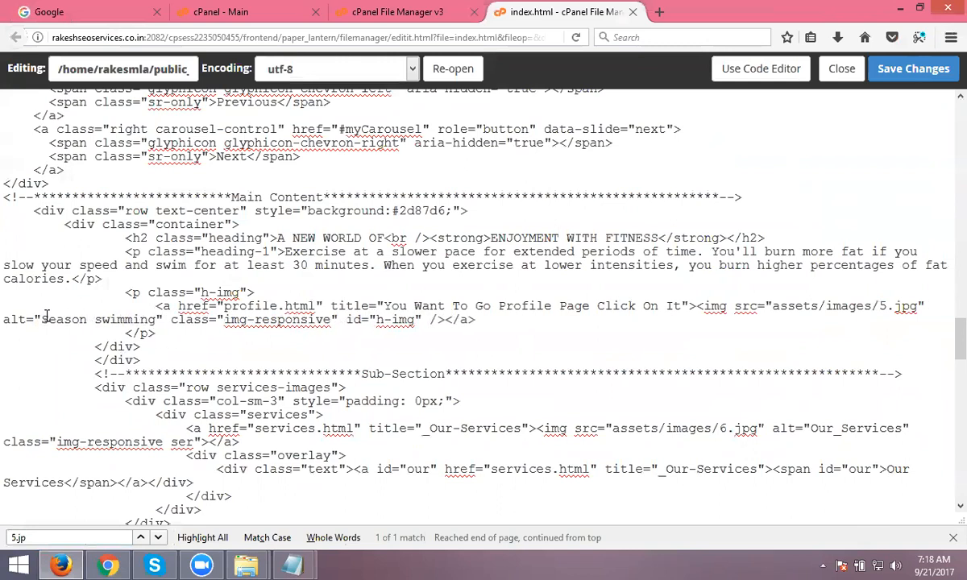
{"action": "left_click", "coordinate": [156, 319]}
{"action": "type", "text": "pol"}
{"action": "key", "text": "BackSpace"}
{"action": "type", "text": "ol"}
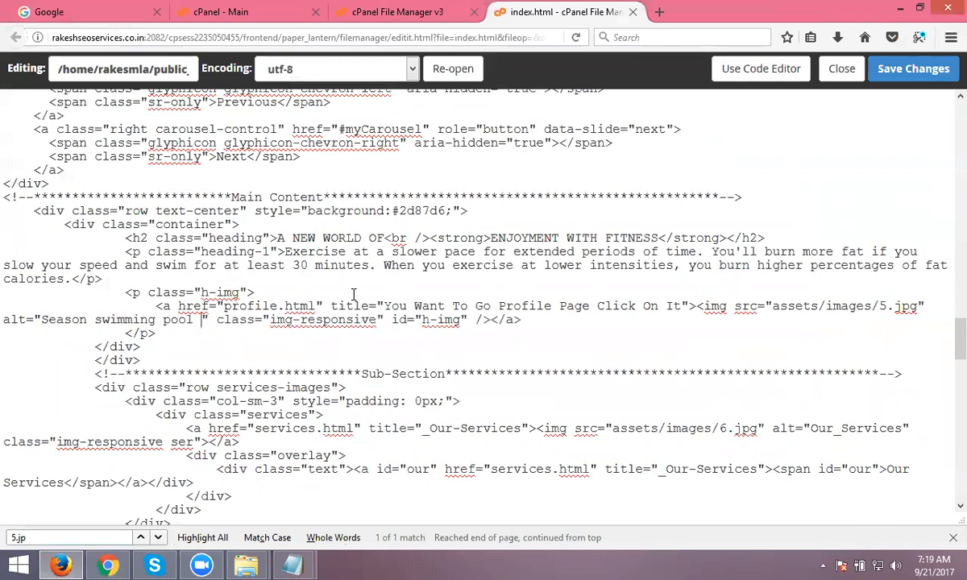
{"action": "left_click", "coordinate": [48, 319]}
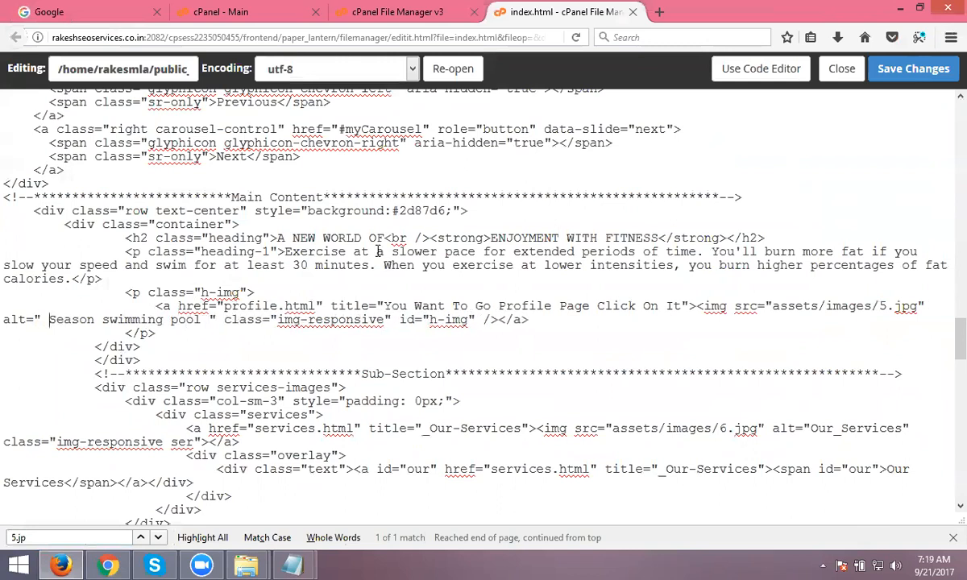
- Compare the edited img tag with the W3Schools smiley.gif example, then save index.html
{"action": "key", "text": "alt+Tab"}
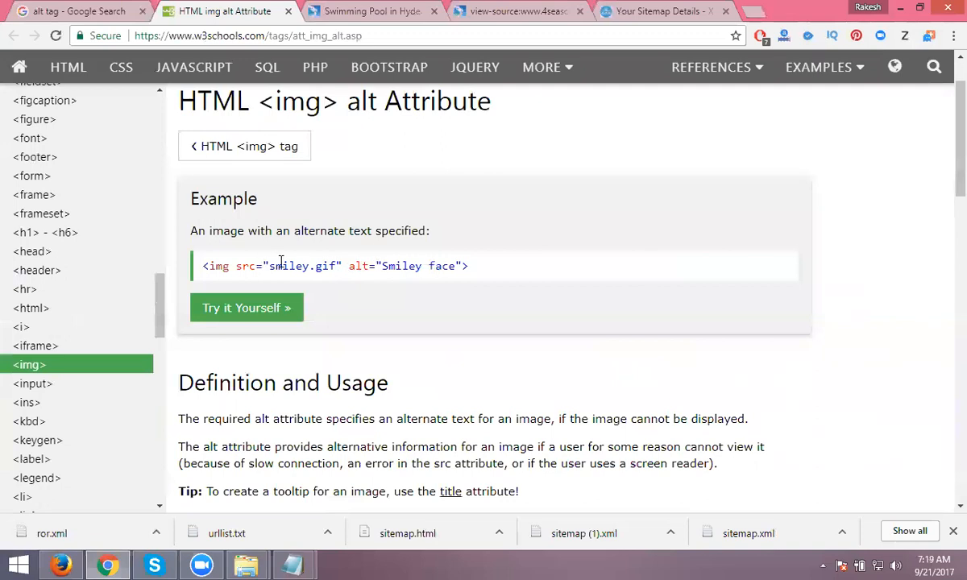
{"action": "left_click_drag", "start_coordinate": [265, 265], "coordinate": [465, 265]}
{"action": "left_click", "coordinate": [376, 265]}
{"action": "key", "text": "alt+Tab"}
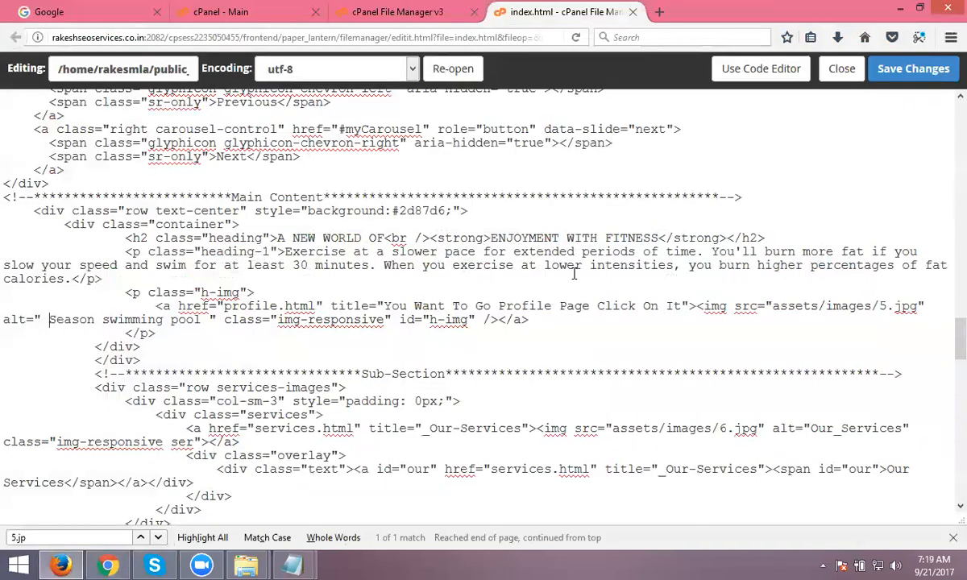
{"action": "left_click", "coordinate": [882, 306]}
{"action": "left_click_drag", "start_coordinate": [766, 307], "coordinate": [929, 298]}
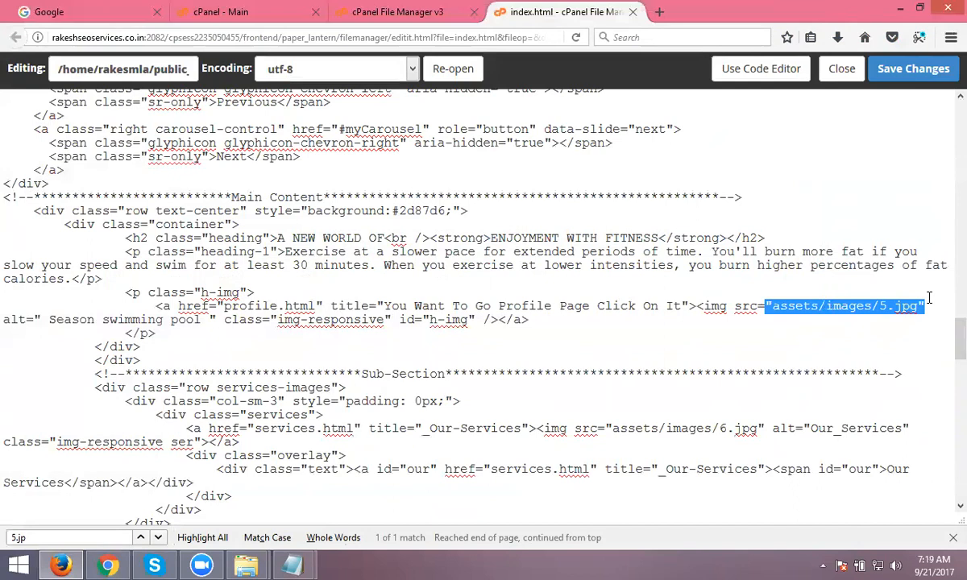
{"action": "key", "text": "alt+Tab"}
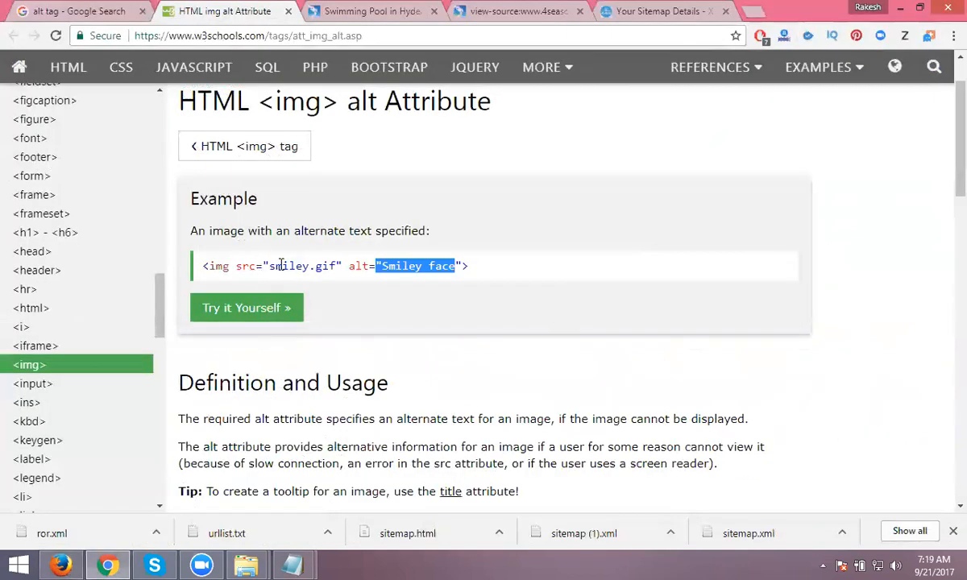
{"action": "key", "text": "alt+Tab"}
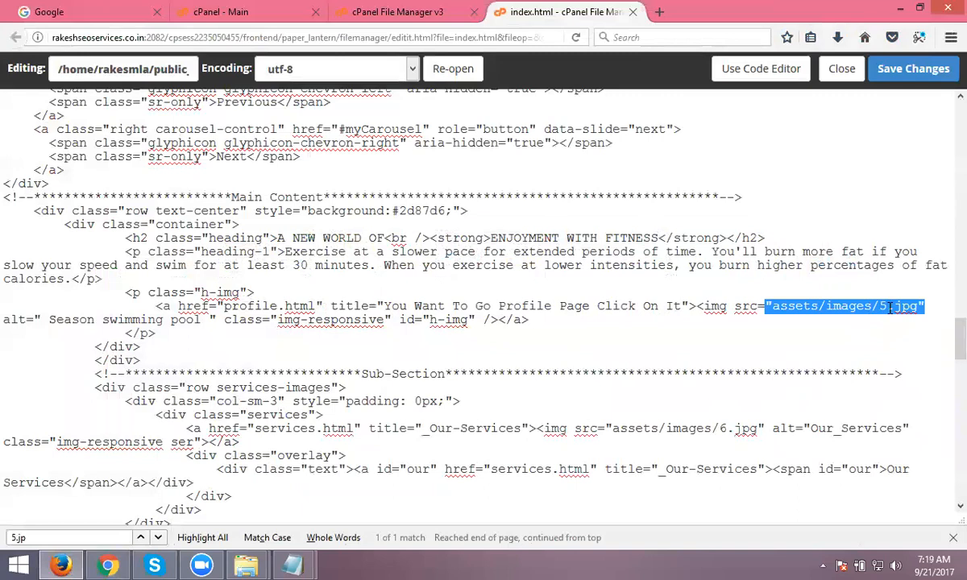
{"action": "left_click", "coordinate": [892, 68]}
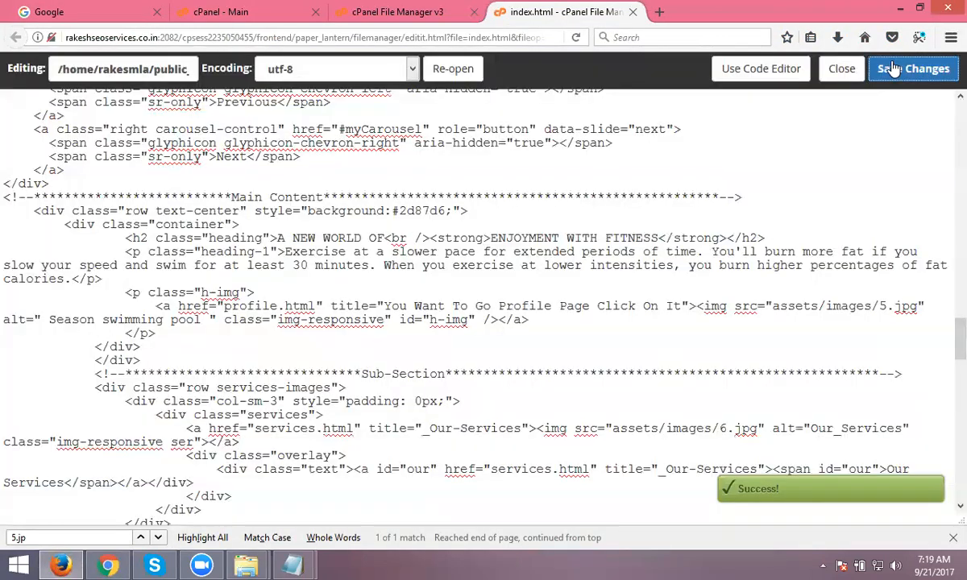
{"action": "key", "text": "alt+Tab"}
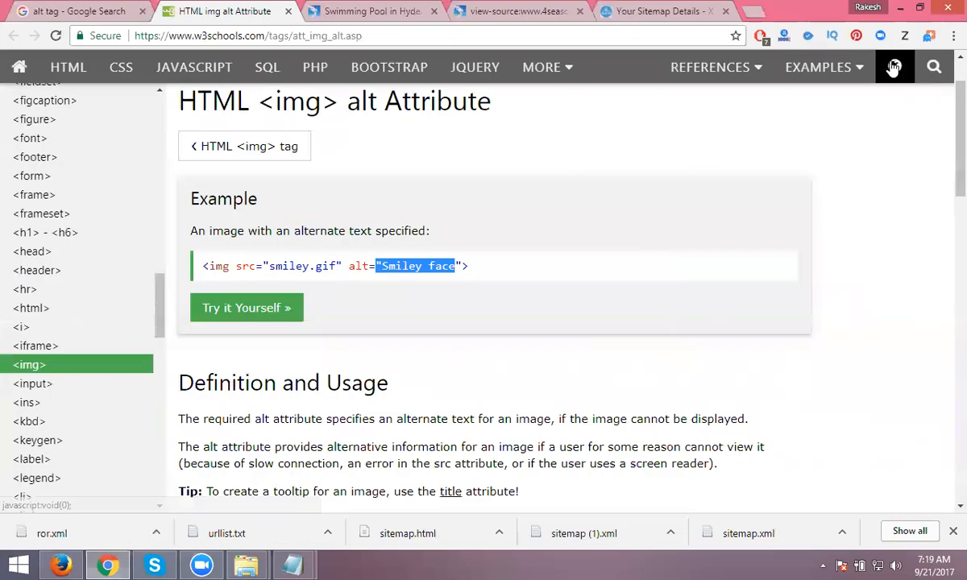
{"action": "left_click", "coordinate": [394, 11]}
{"action": "left_click", "coordinate": [54, 35]}
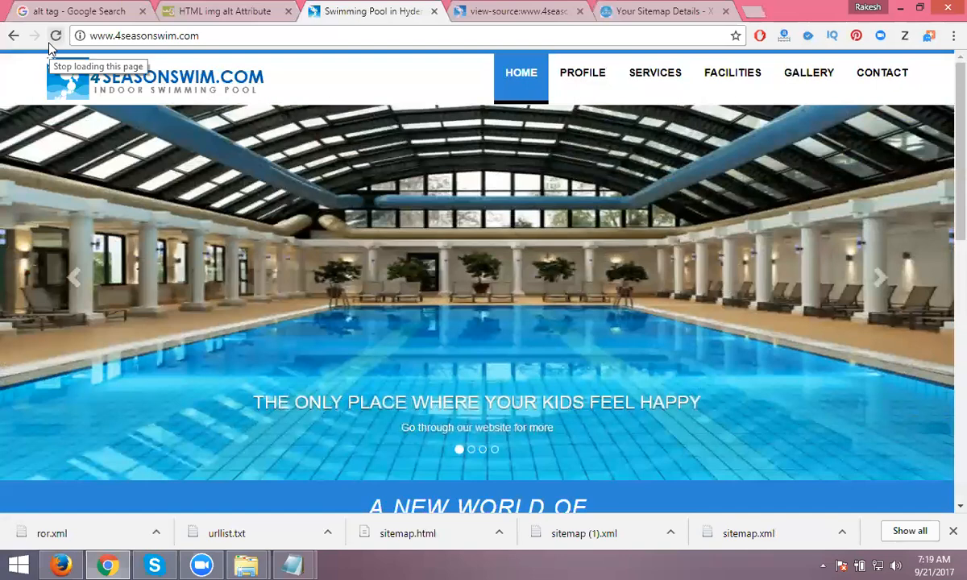
{"action": "left_click", "coordinate": [63, 564]}
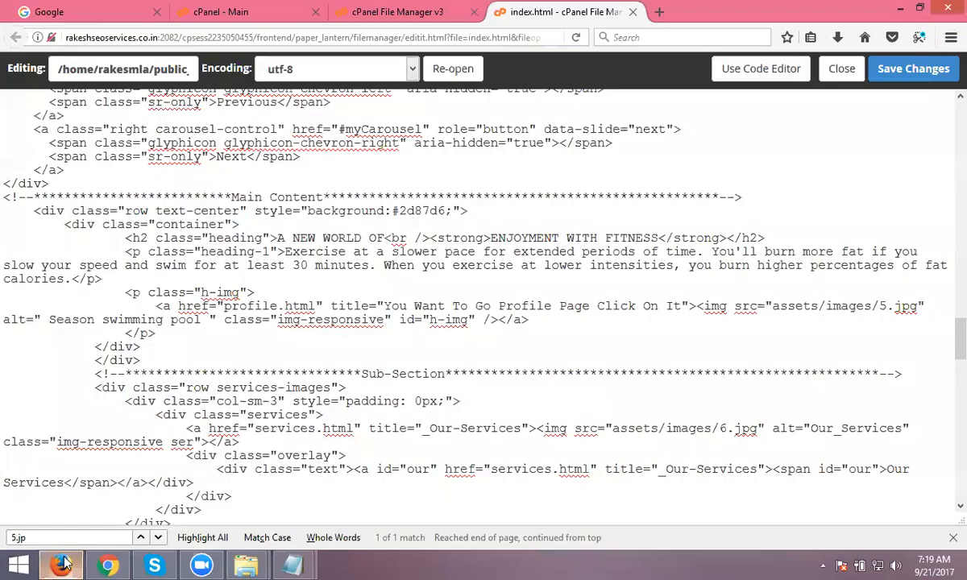
{"action": "scroll", "coordinate": [611, 225], "scroll_direction": "up", "scroll_amount": 4}
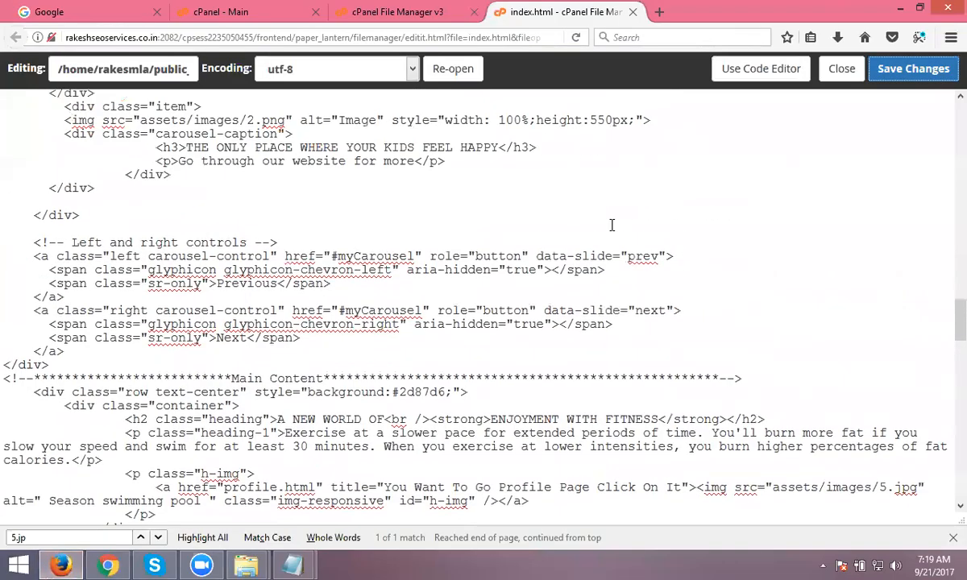
{"action": "left_click", "coordinate": [108, 564]}
{"action": "left_click", "coordinate": [63, 10]}
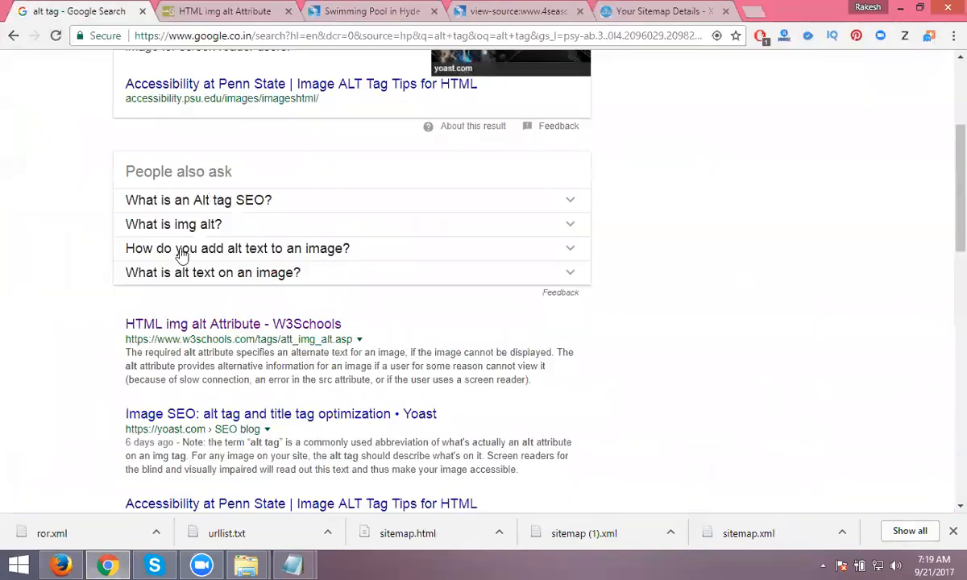
{"action": "left_click", "coordinate": [205, 9]}
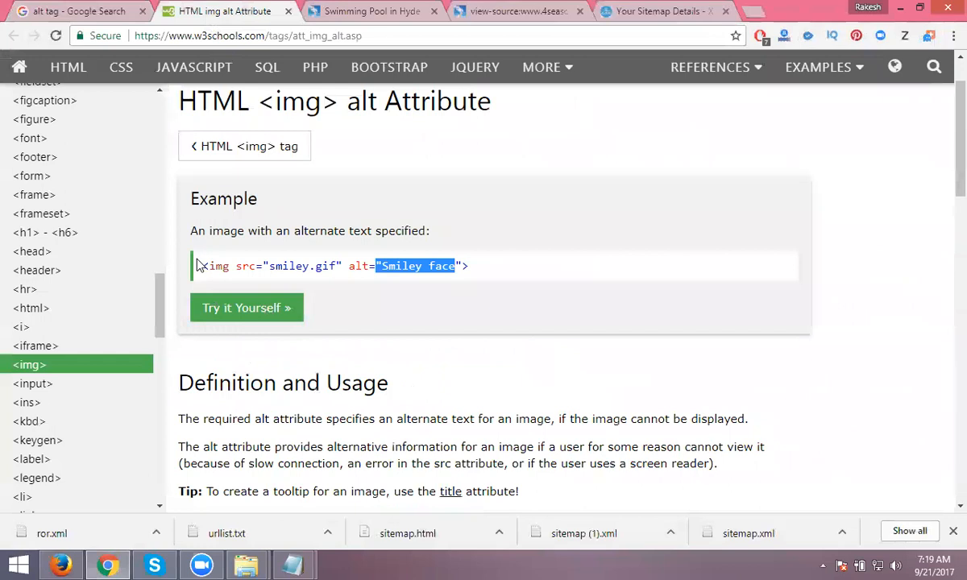
{"action": "left_click_drag", "start_coordinate": [201, 266], "coordinate": [444, 272]}
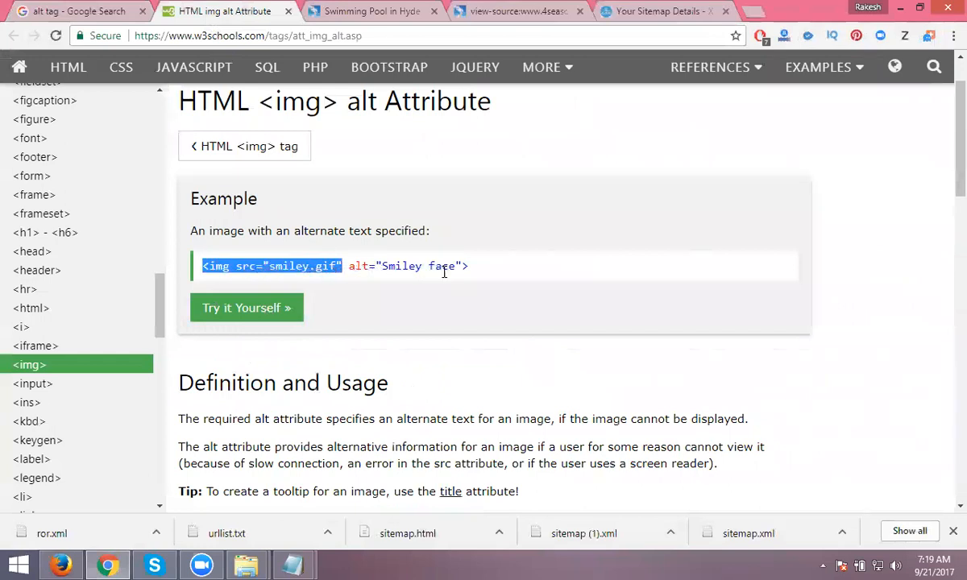
{"action": "left_click", "coordinate": [640, 311]}
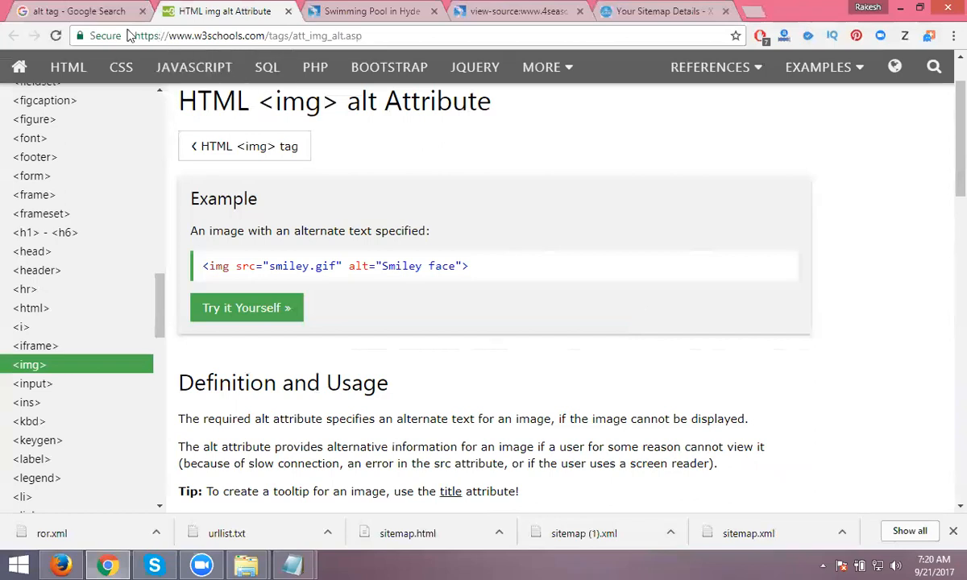
{"action": "left_click", "coordinate": [85, 13]}
- Browse Google's image results for 'alt tag', then go back to the W3Schools alt page
{"action": "scroll", "coordinate": [72, 106], "scroll_direction": "up", "scroll_amount": 3}
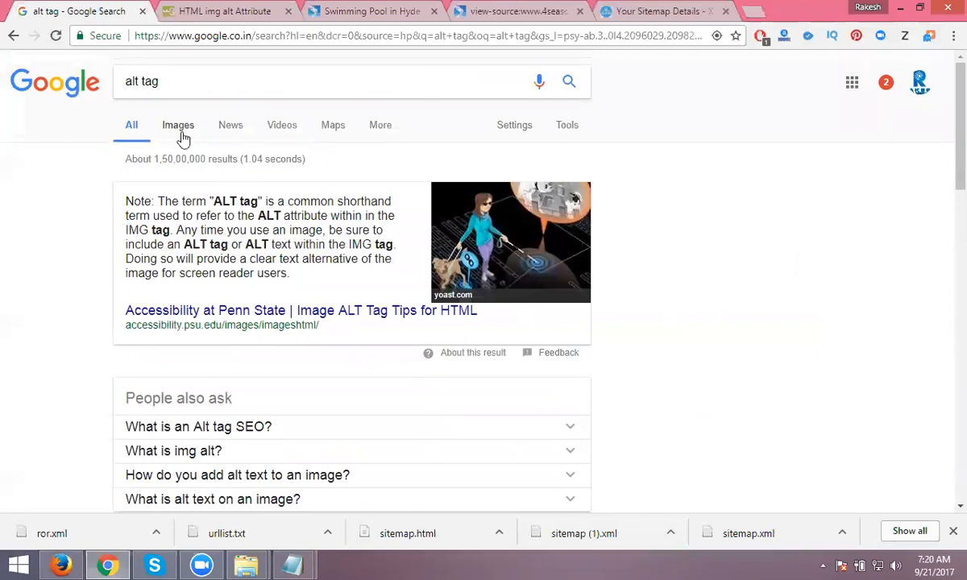
{"action": "left_click", "coordinate": [184, 126]}
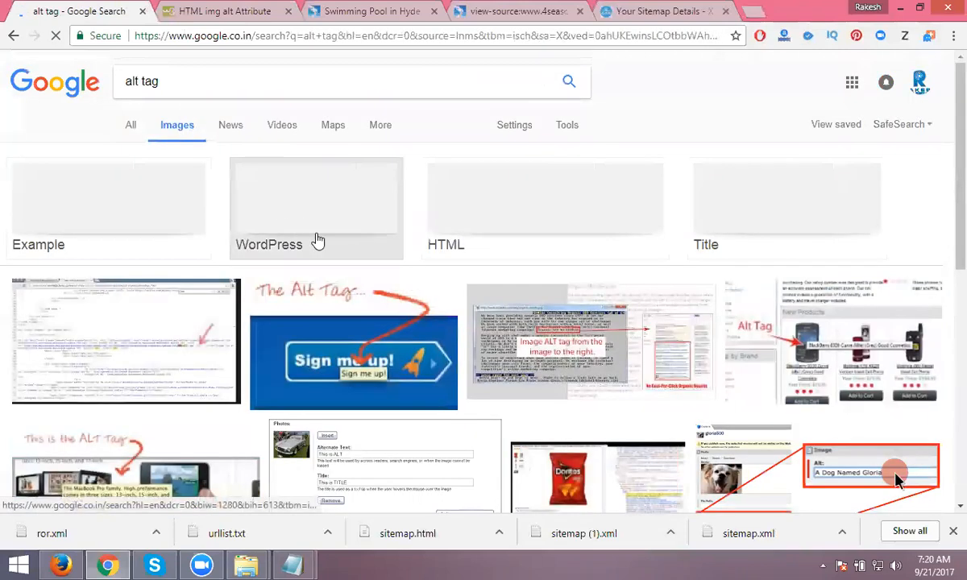
{"action": "scroll", "coordinate": [319, 240], "scroll_direction": "down", "scroll_amount": 3}
{"action": "scroll", "coordinate": [319, 241], "scroll_direction": "down", "scroll_amount": 3}
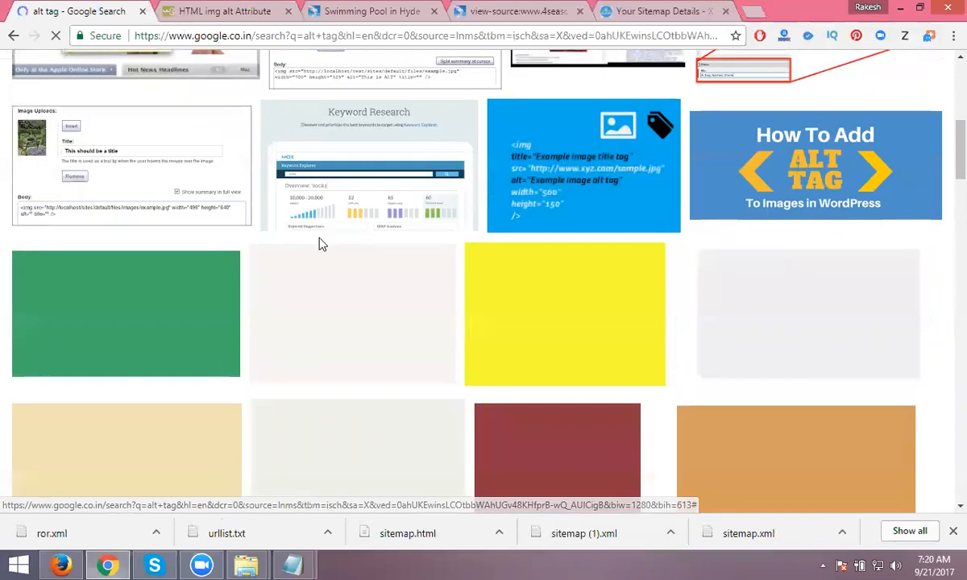
{"action": "scroll", "coordinate": [320, 243], "scroll_direction": "down", "scroll_amount": 2}
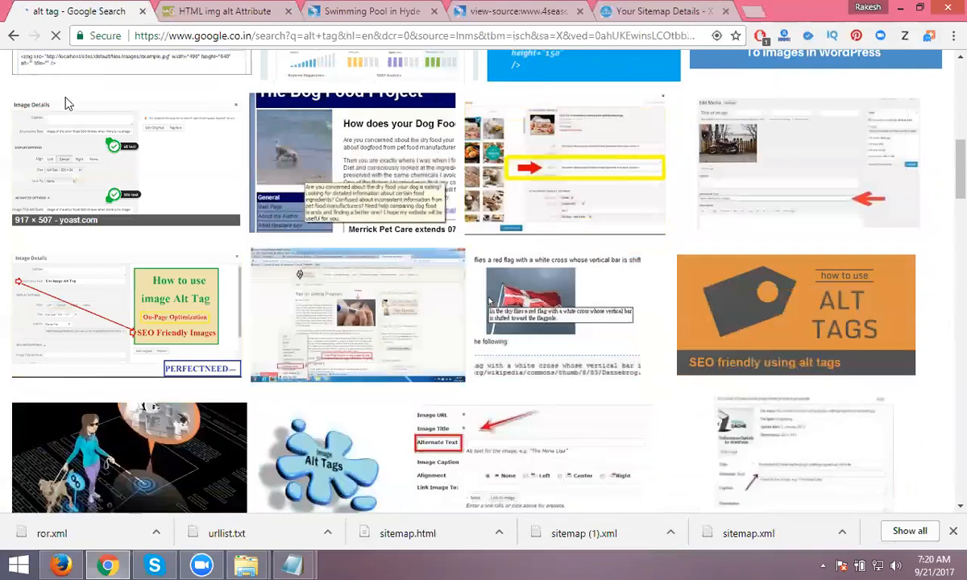
{"action": "scroll", "coordinate": [894, 177], "scroll_direction": "up", "scroll_amount": 6}
{"action": "left_click", "coordinate": [248, 10]}
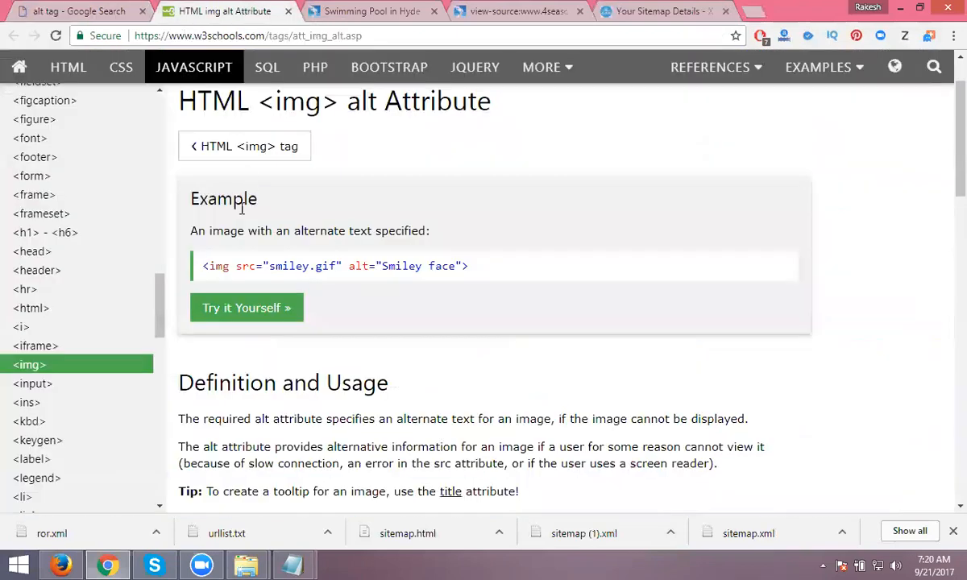
- Zoom the W3Schools img example to 200%, then close the W3Schools tab
{"action": "left_click_drag", "start_coordinate": [205, 265], "coordinate": [496, 272]}
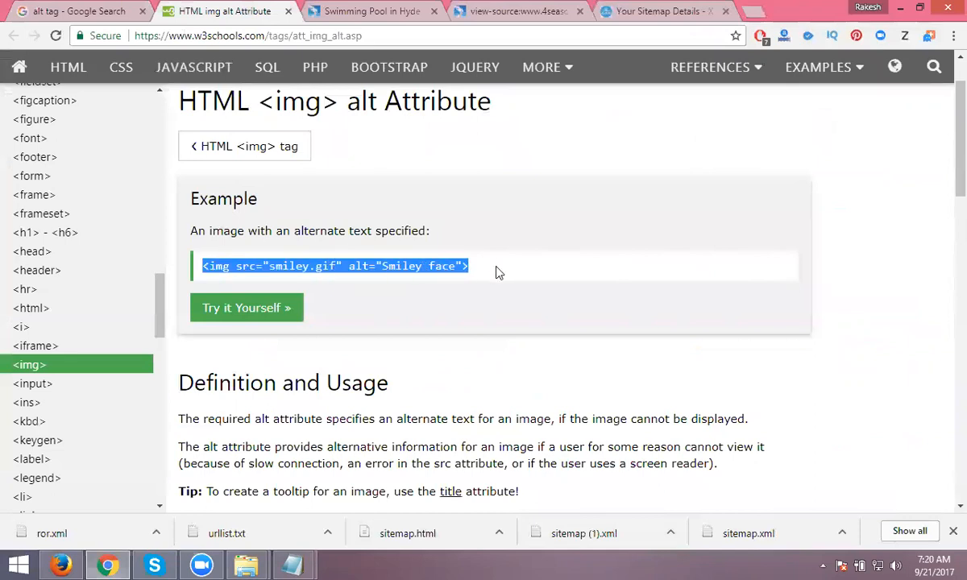
{"action": "left_click", "coordinate": [496, 271]}
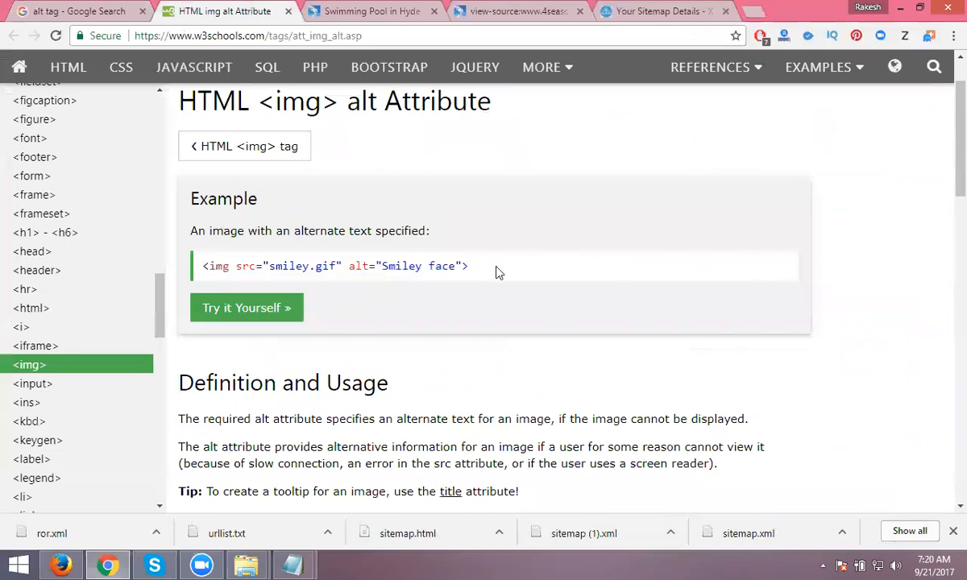
{"action": "key", "text": "ctrl+plus"}
{"action": "key", "text": "ctrl+plus"}
{"action": "key", "text": "ctrl+plus"}
{"action": "key", "text": "ctrl+plus"}
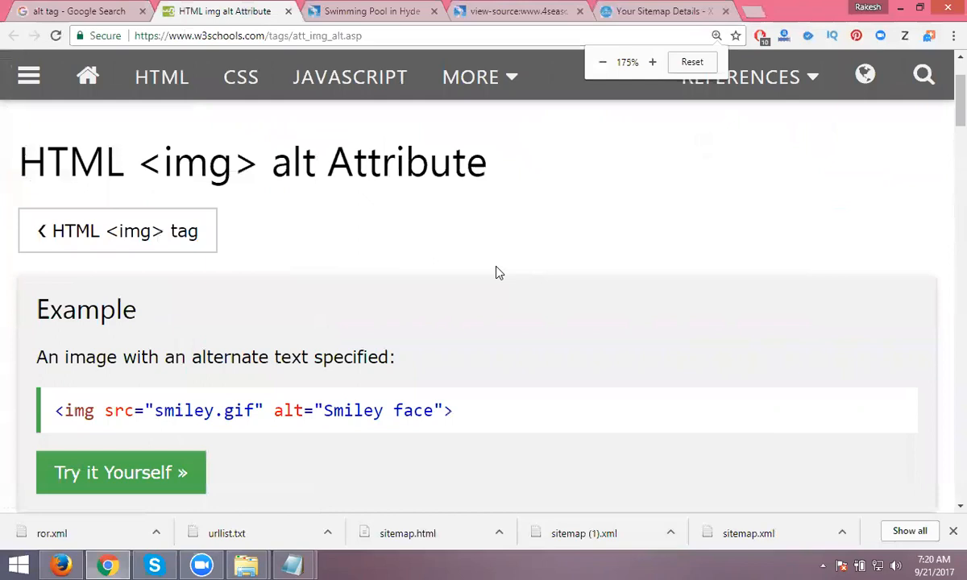
{"action": "key", "text": "ctrl+plus"}
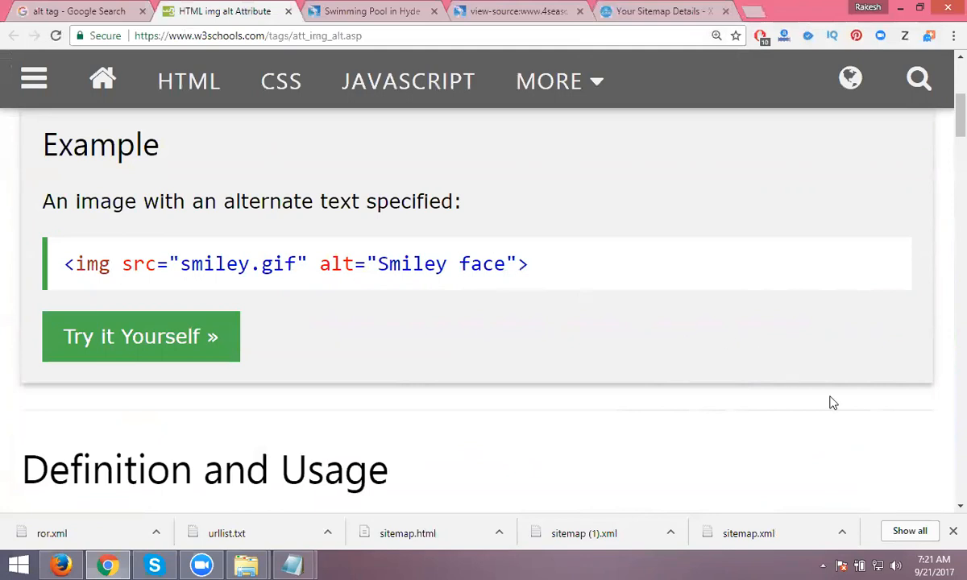
{"action": "key", "text": "ctrl+w"}
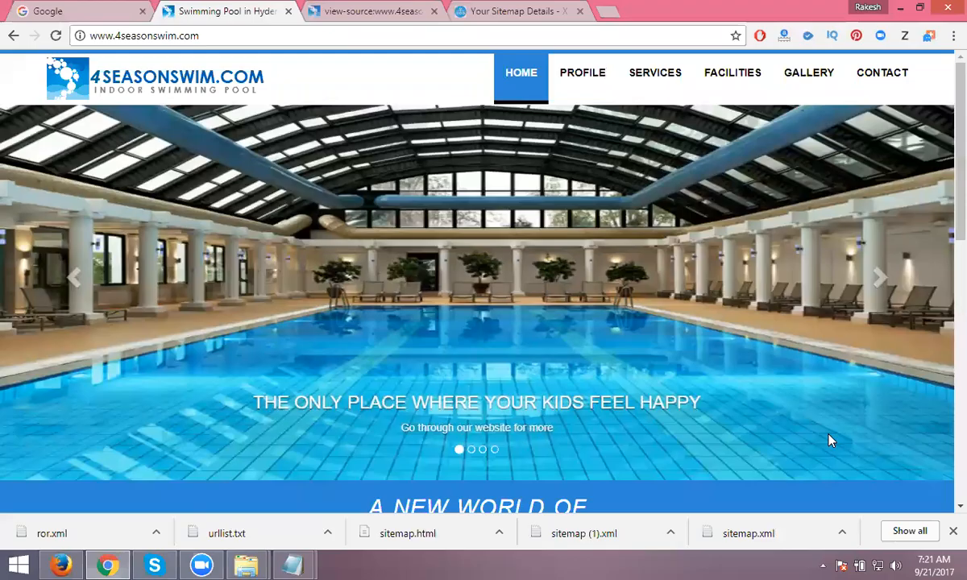
- Go to google.com/webmasters in a new tab and sign in to Search Console
{"action": "left_click", "coordinate": [609, 13]}
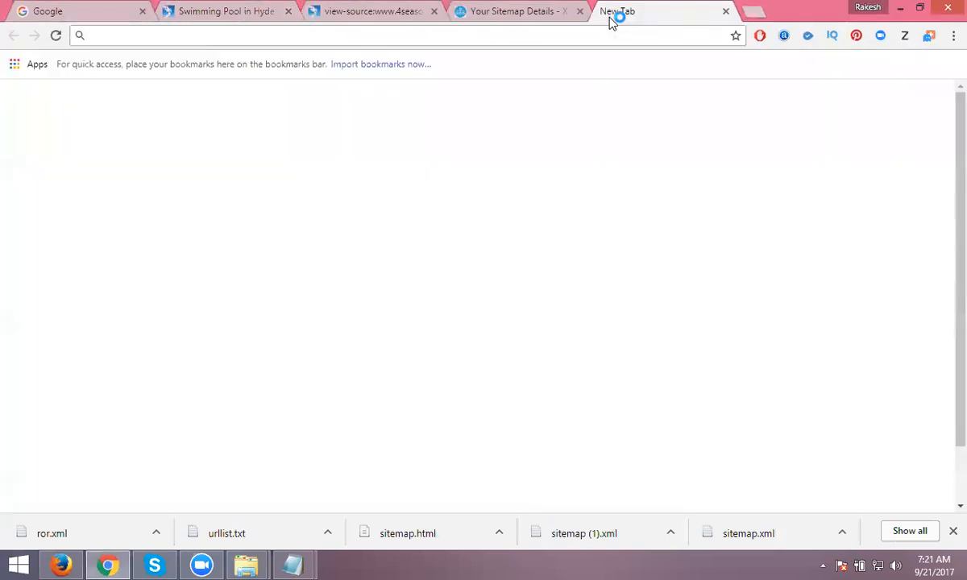
{"action": "type", "text": "goo"}
{"action": "key", "text": "Down"}
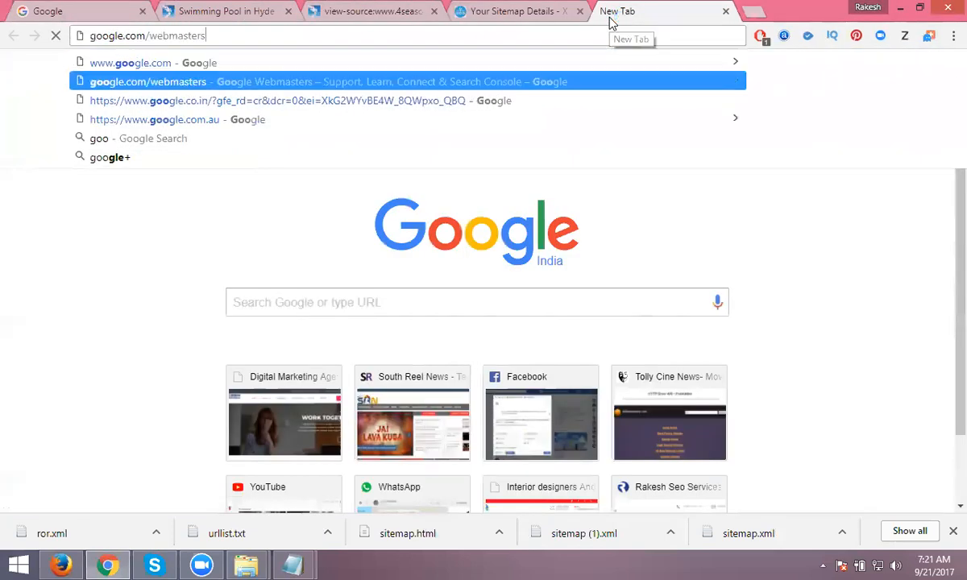
{"action": "key", "text": "Return"}
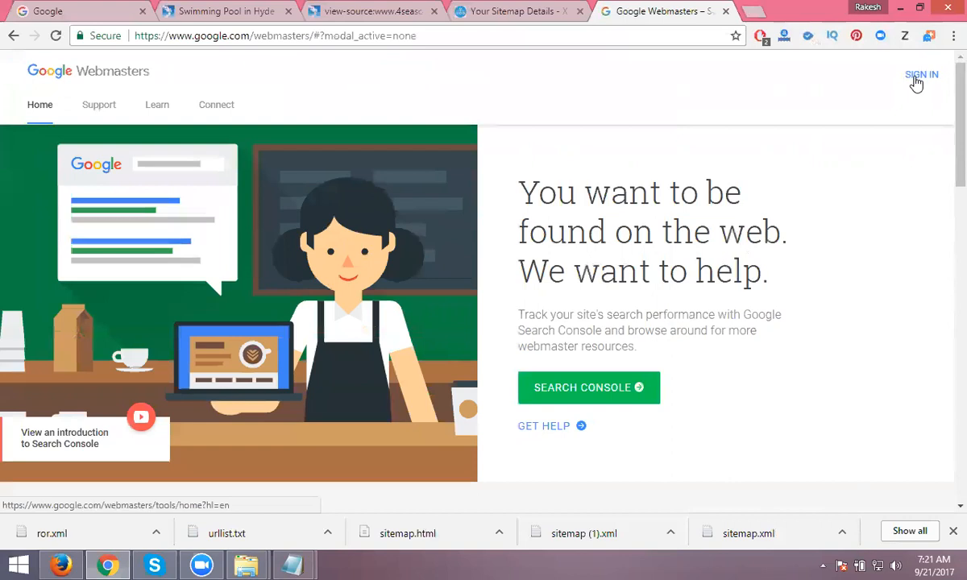
{"action": "left_click", "coordinate": [916, 79]}
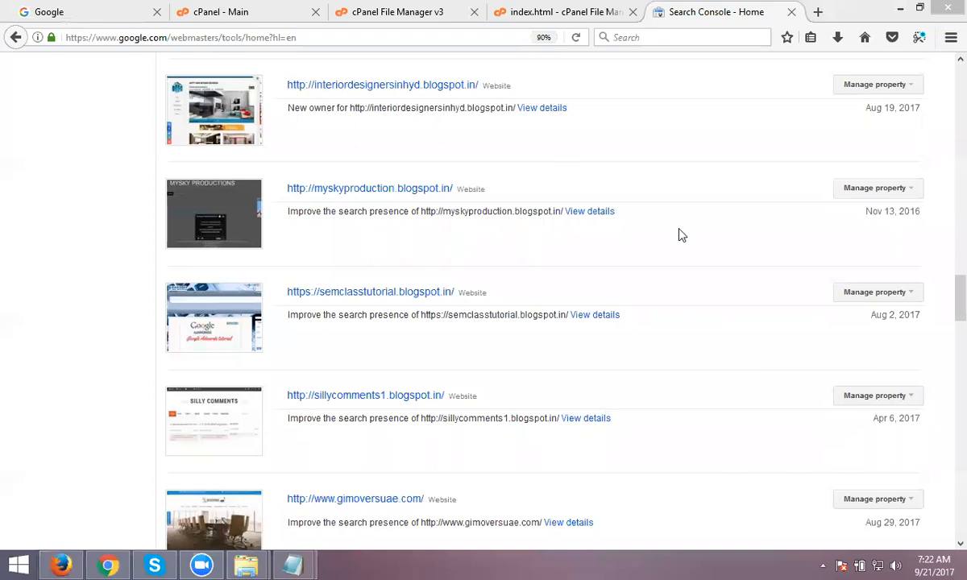
{"action": "left_click_drag", "start_coordinate": [959, 290], "coordinate": [947, 99]}
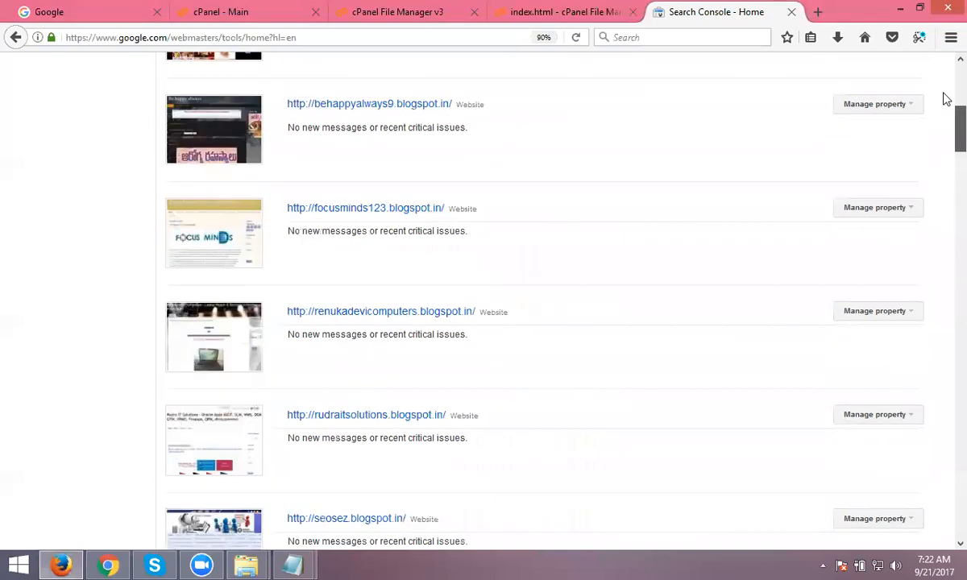
{"action": "scroll", "coordinate": [947, 98], "scroll_direction": "up", "scroll_amount": 5}
{"action": "left_click", "coordinate": [108, 566]}
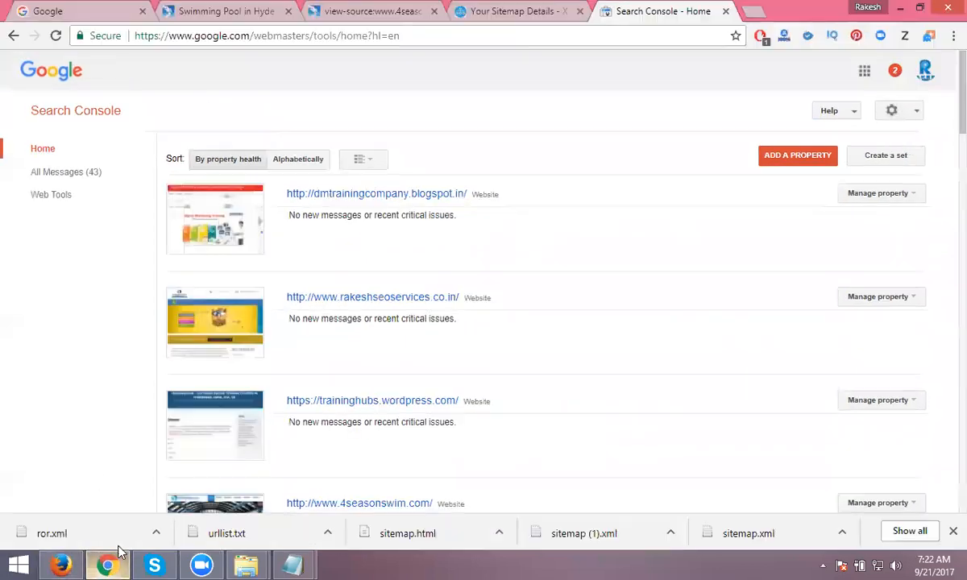
{"action": "left_click", "coordinate": [216, 18]}
{"action": "left_click", "coordinate": [212, 32]}
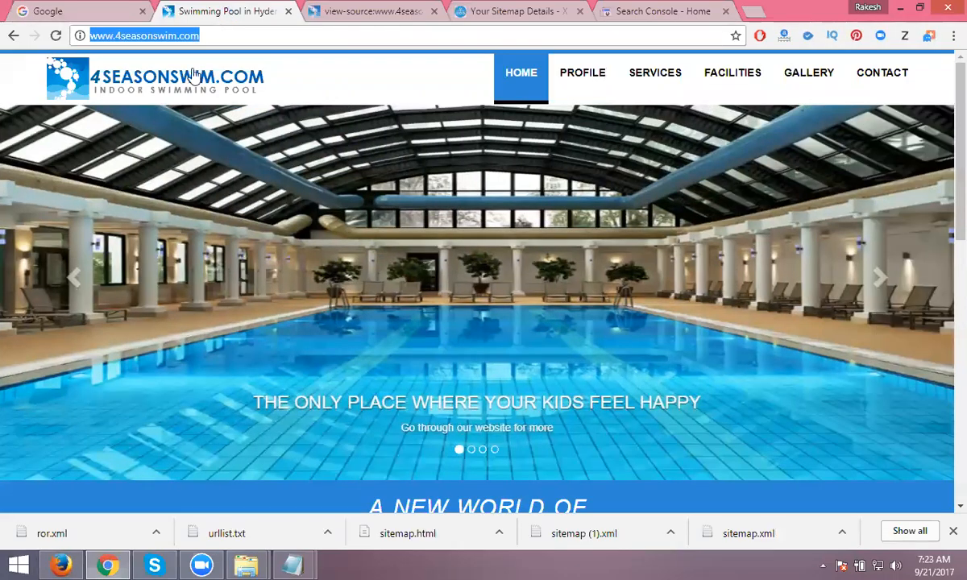
{"action": "left_click", "coordinate": [60, 566]}
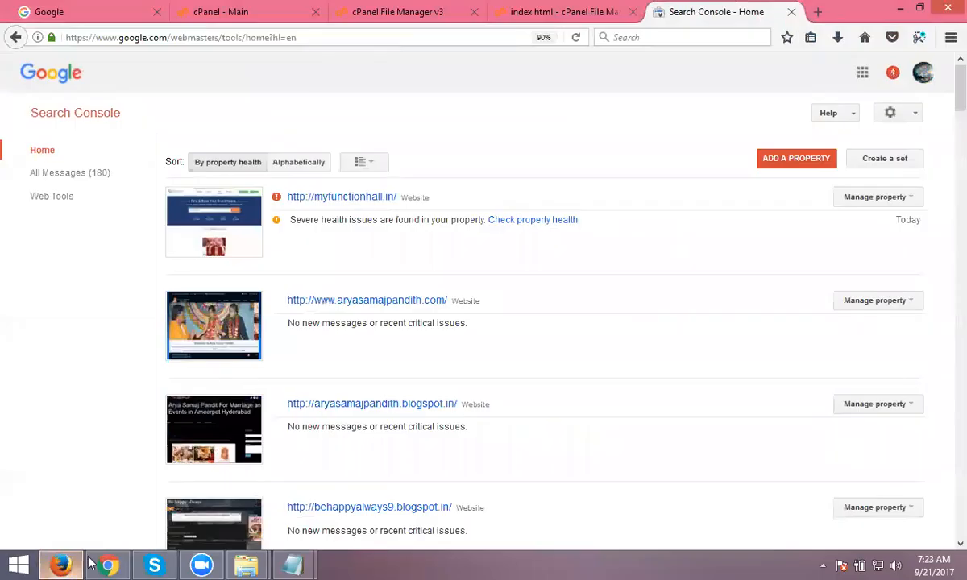
{"action": "left_click", "coordinate": [788, 159]}
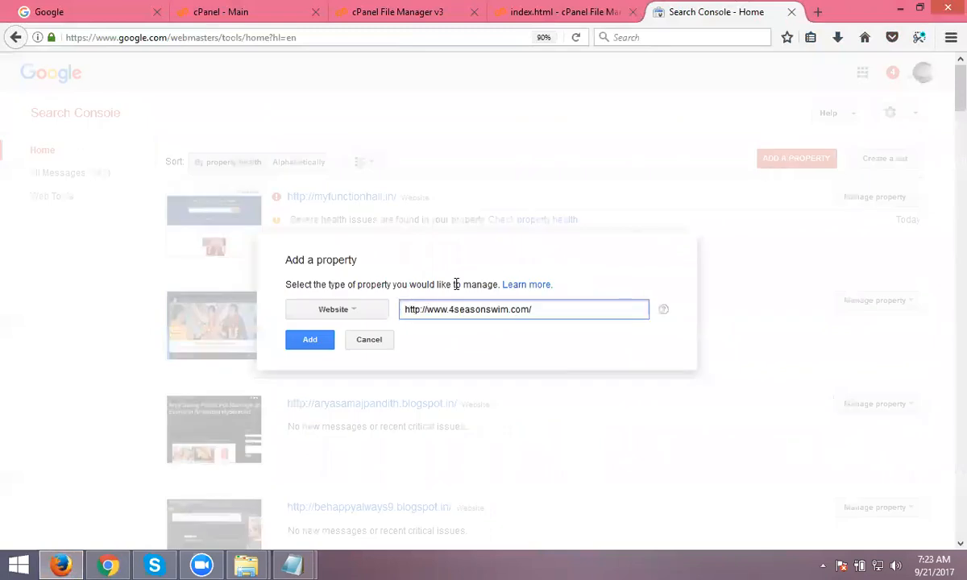
{"action": "left_click", "coordinate": [310, 341]}
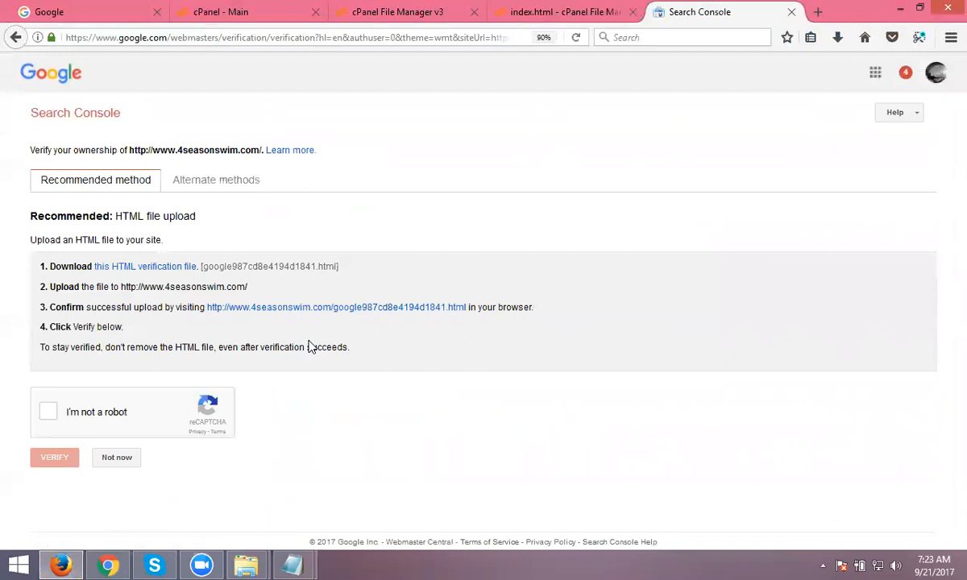
- Save the HTML verification file google987cd8e4194d1841.html from the recommended verification method
{"action": "left_click", "coordinate": [206, 187]}
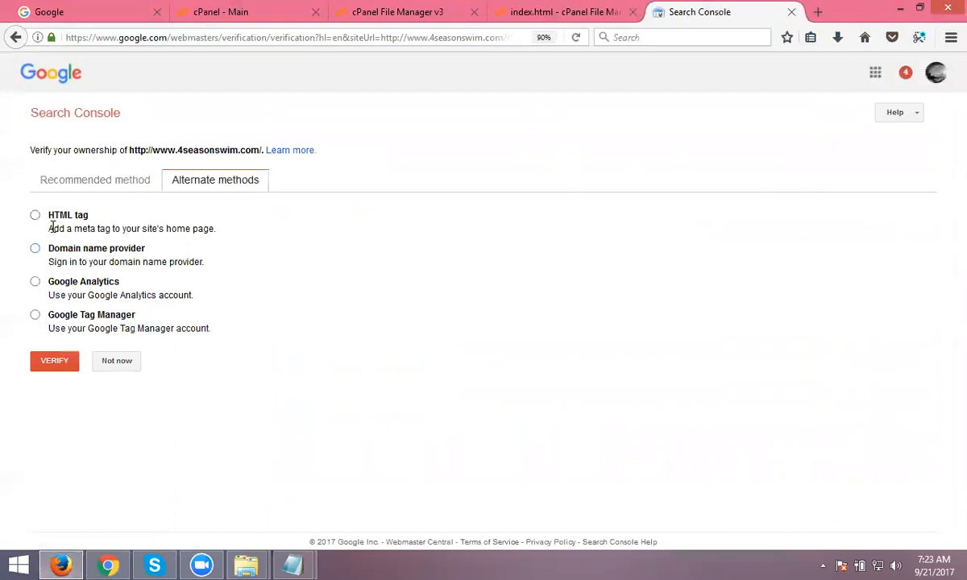
{"action": "left_click", "coordinate": [95, 187]}
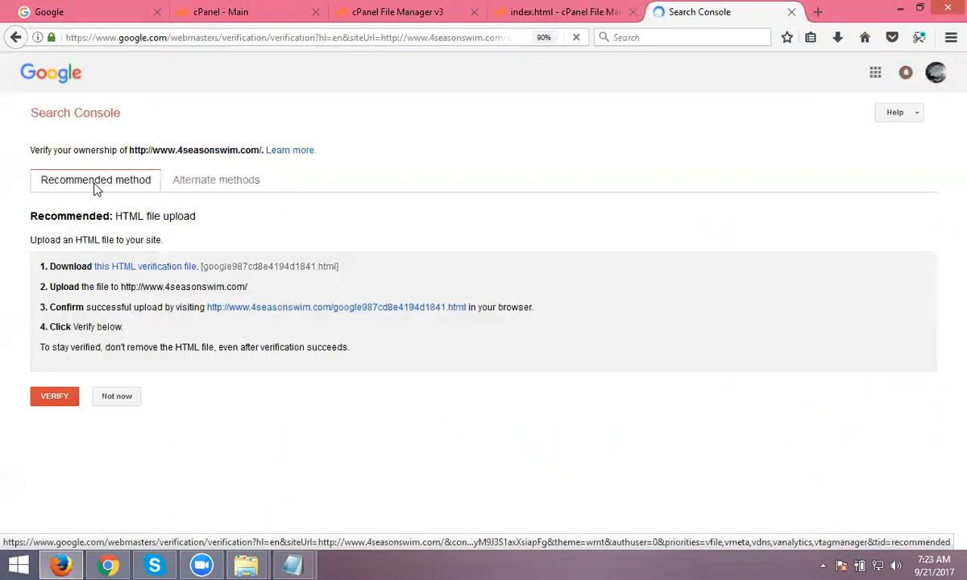
{"action": "left_click", "coordinate": [125, 271]}
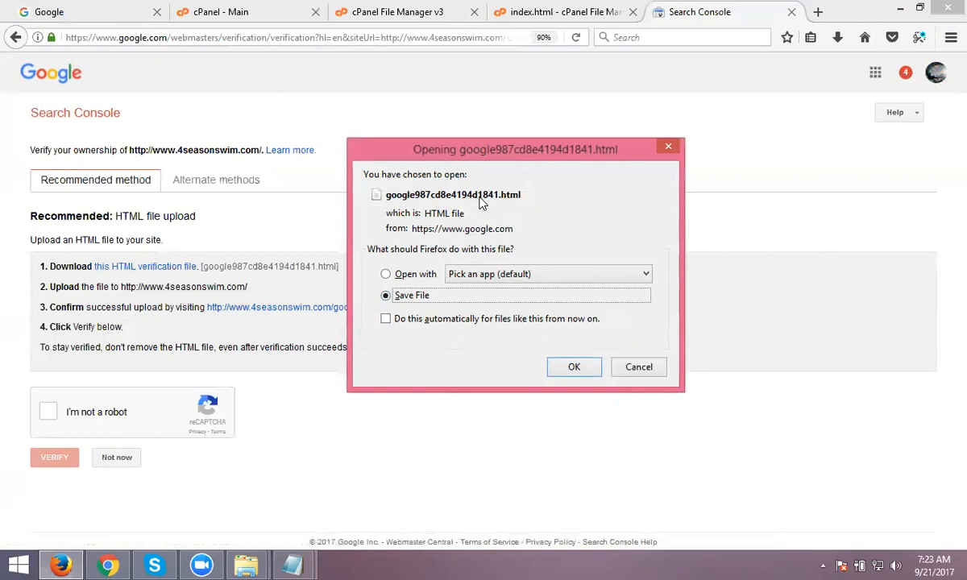
{"action": "left_click", "coordinate": [570, 367]}
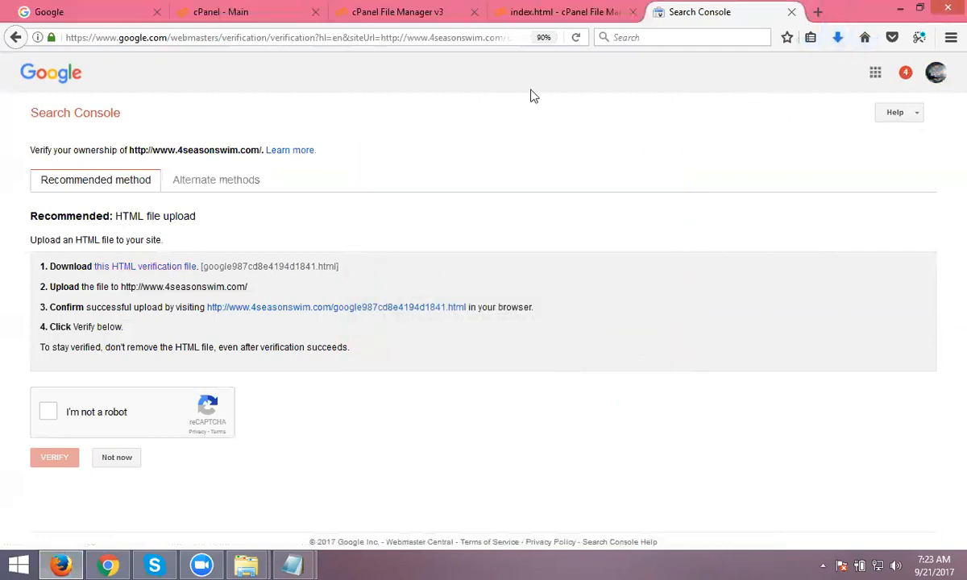
{"action": "left_click", "coordinate": [421, 11]}
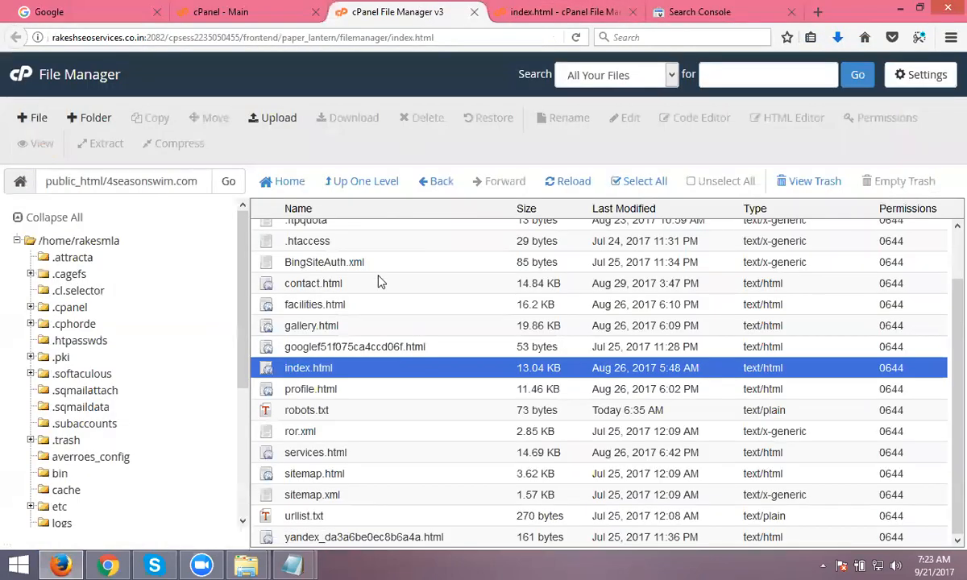
- Upload google987cd8e4194d1841.html from Downloads to public_html/4seasonswim.com and reload the file list
{"action": "left_click", "coordinate": [280, 121]}
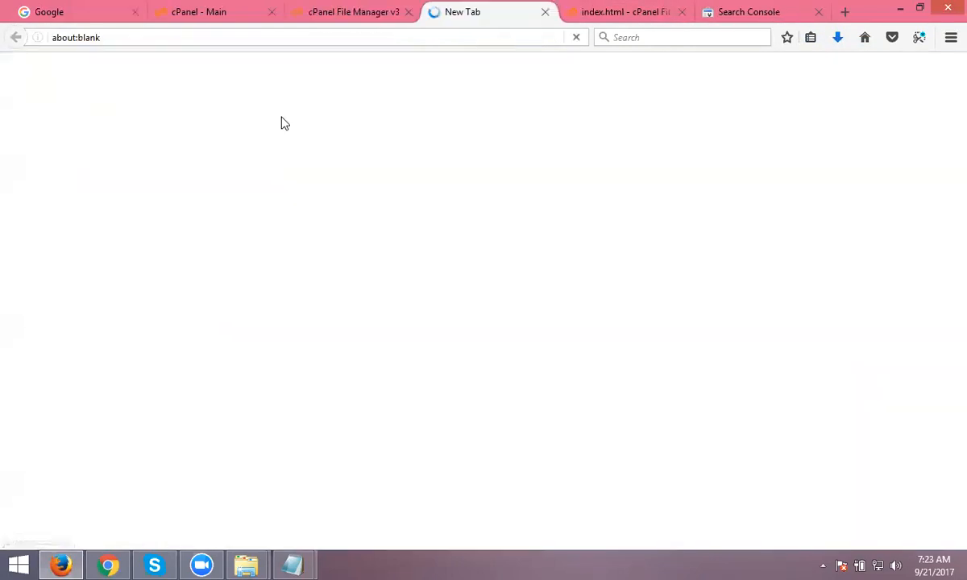
{"action": "left_click", "coordinate": [482, 328]}
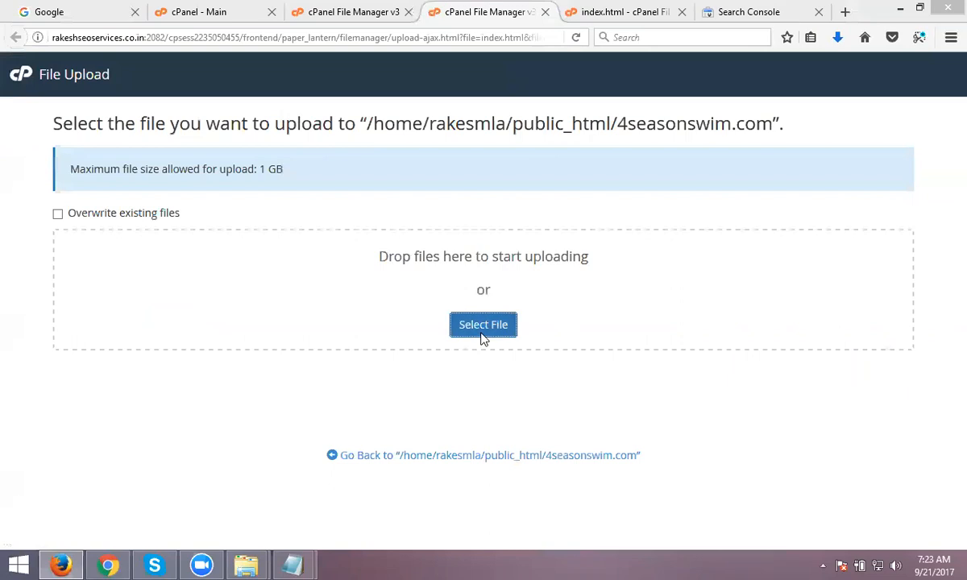
{"action": "left_click", "coordinate": [249, 230]}
{"action": "scroll", "coordinate": [252, 229], "scroll_direction": "down", "scroll_amount": 5}
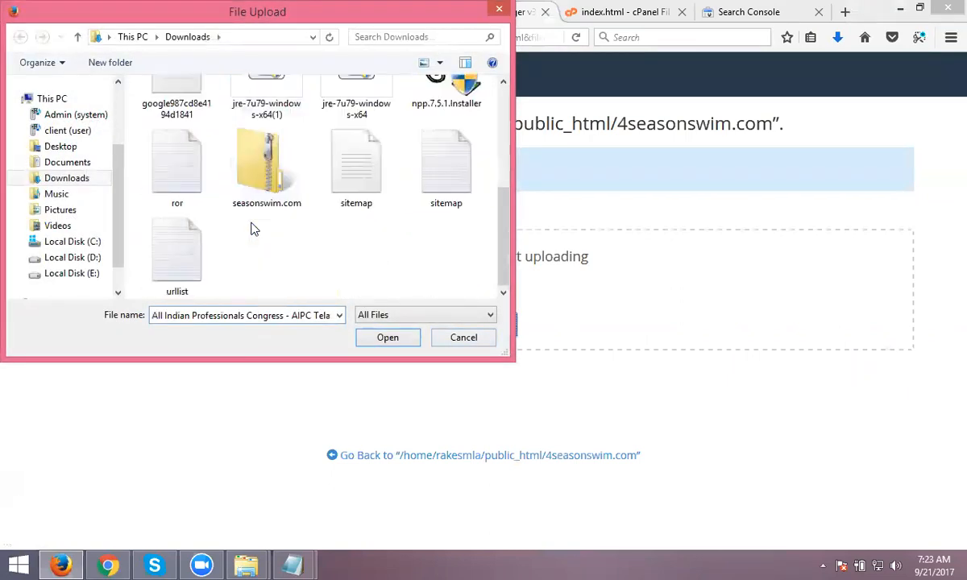
{"action": "scroll", "coordinate": [217, 222], "scroll_direction": "up", "scroll_amount": 1}
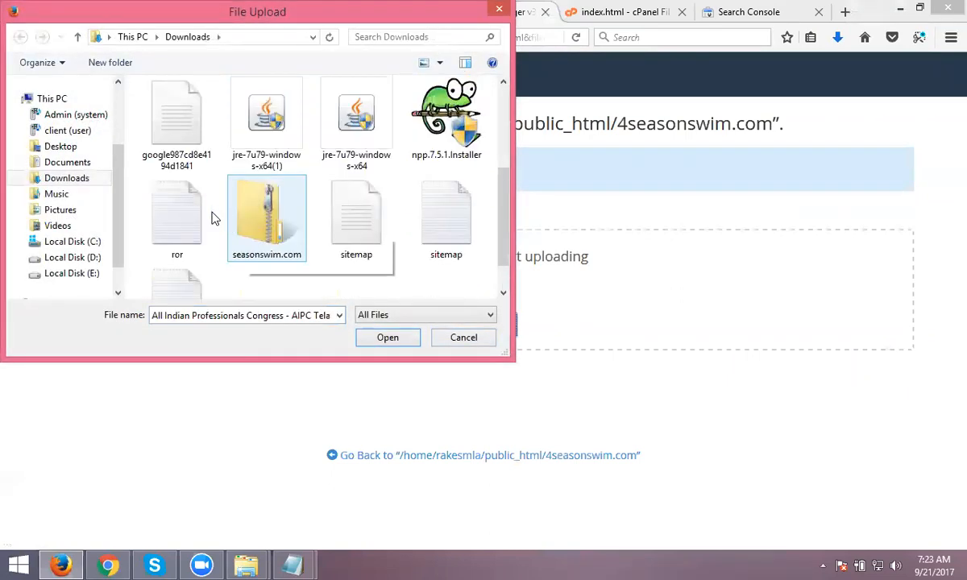
{"action": "double_click", "coordinate": [182, 149]}
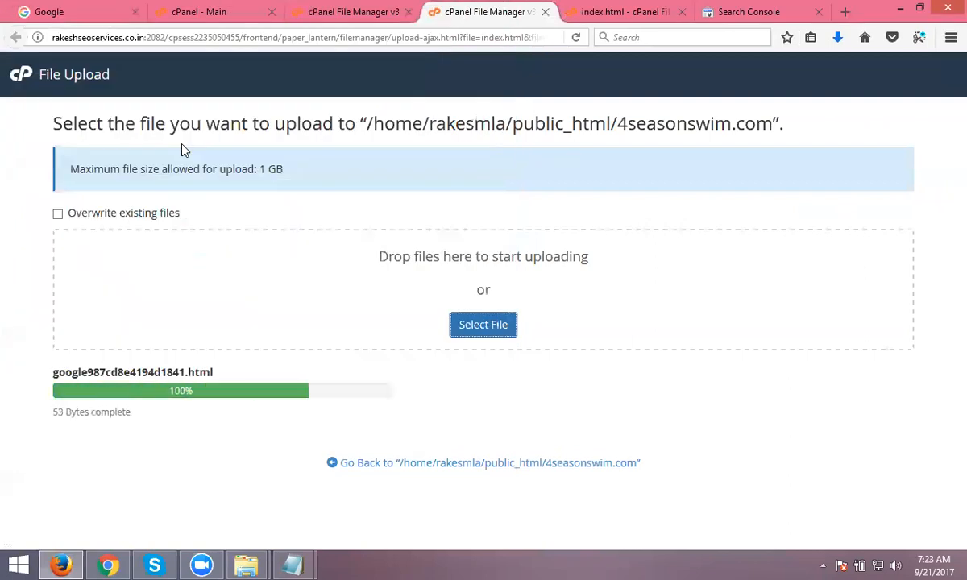
{"action": "left_click", "coordinate": [347, 11]}
{"action": "left_click", "coordinate": [556, 182]}
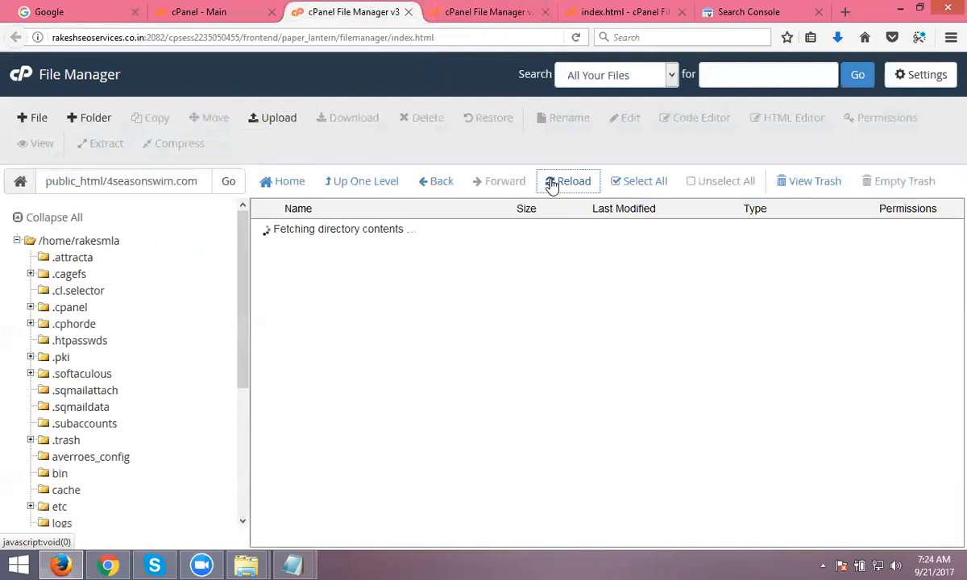
{"action": "scroll", "coordinate": [410, 324], "scroll_direction": "down", "scroll_amount": 2}
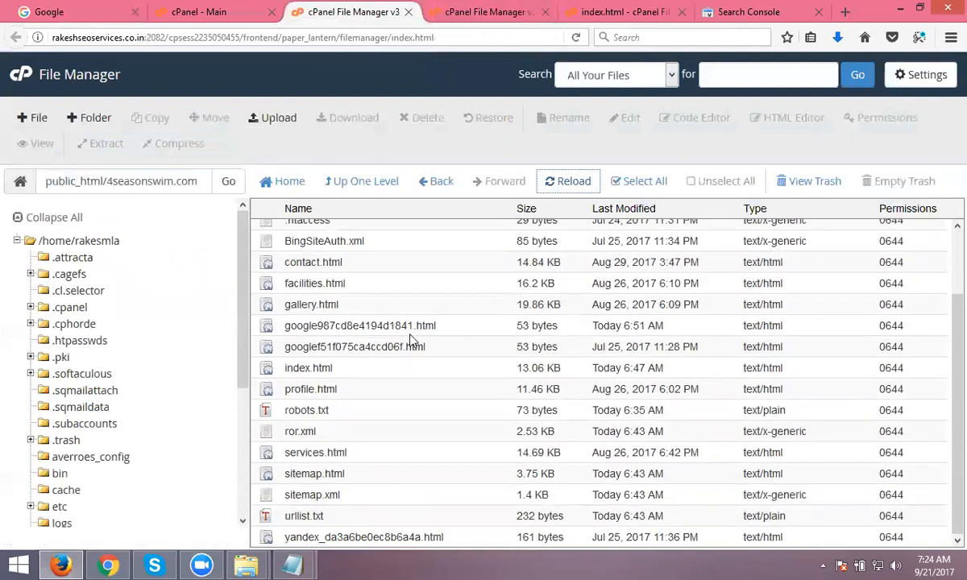
{"action": "left_click", "coordinate": [110, 564]}
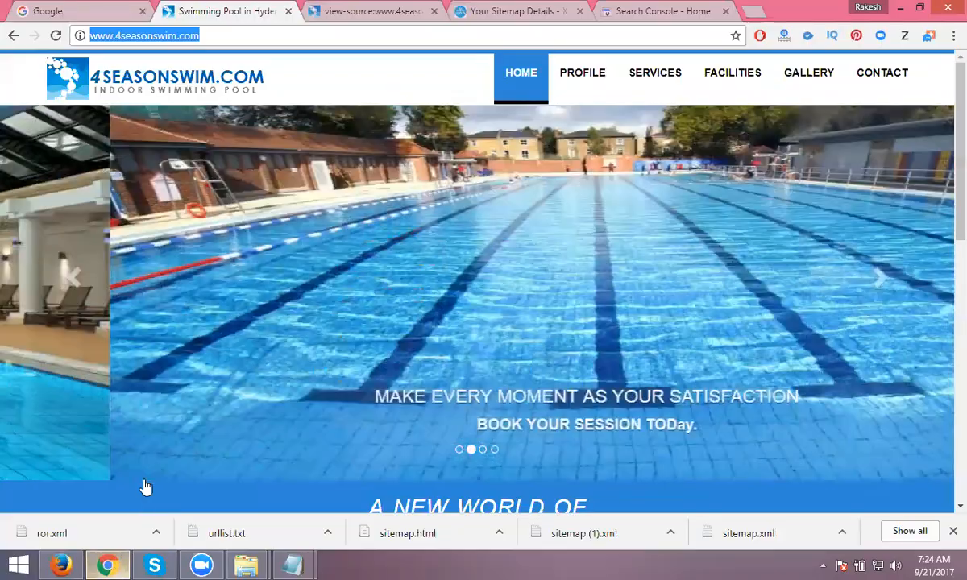
{"action": "left_click", "coordinate": [79, 560]}
{"action": "left_click", "coordinate": [742, 11]}
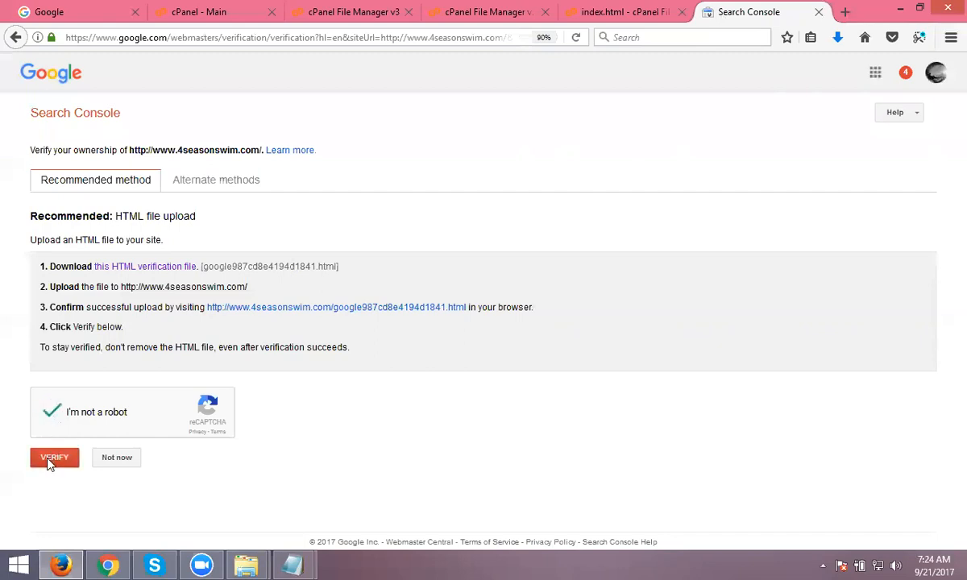
{"action": "left_click", "coordinate": [54, 458]}
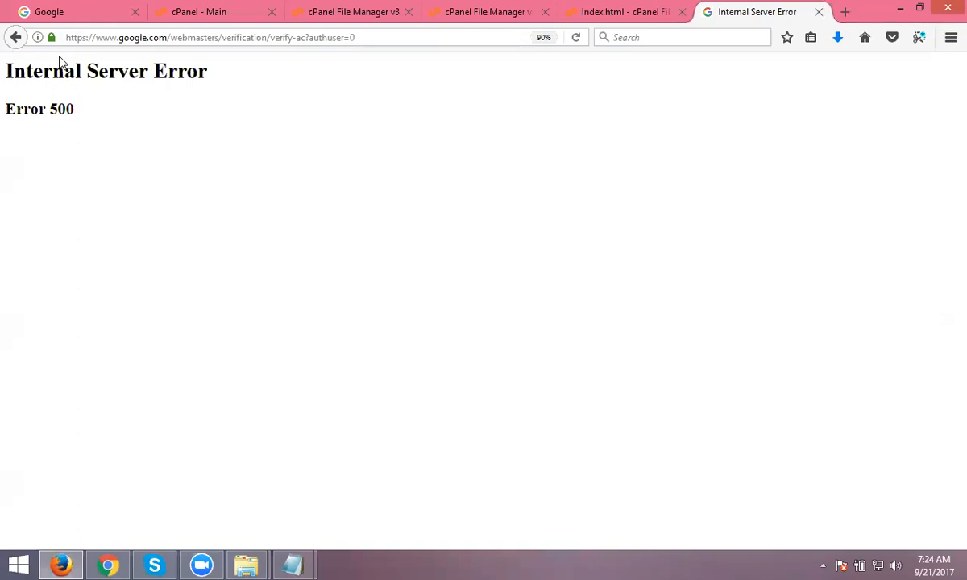
{"action": "left_click", "coordinate": [576, 37]}
{"action": "left_click", "coordinate": [449, 300]}
{"action": "left_click", "coordinate": [17, 40]}
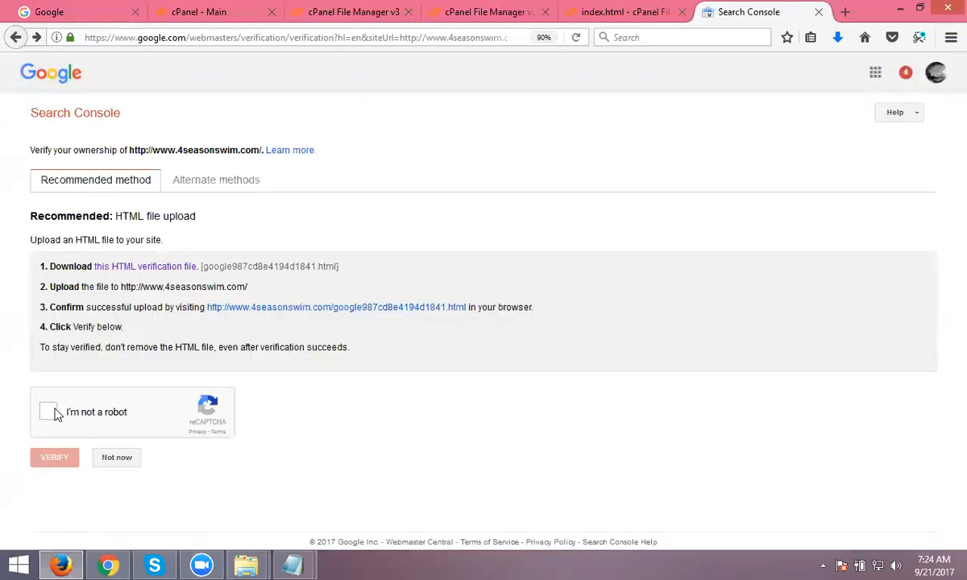
{"action": "left_click", "coordinate": [49, 412]}
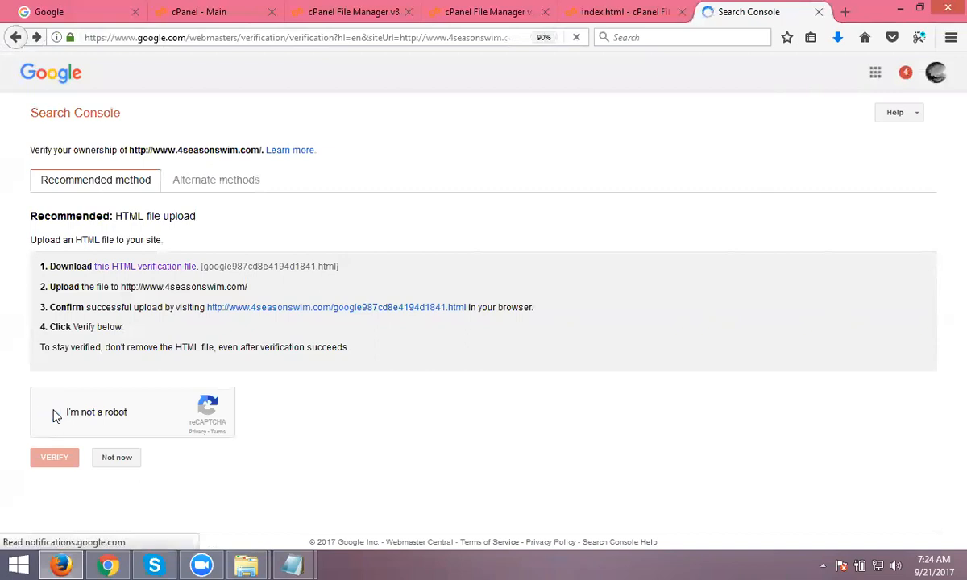
{"action": "left_click", "coordinate": [47, 466]}
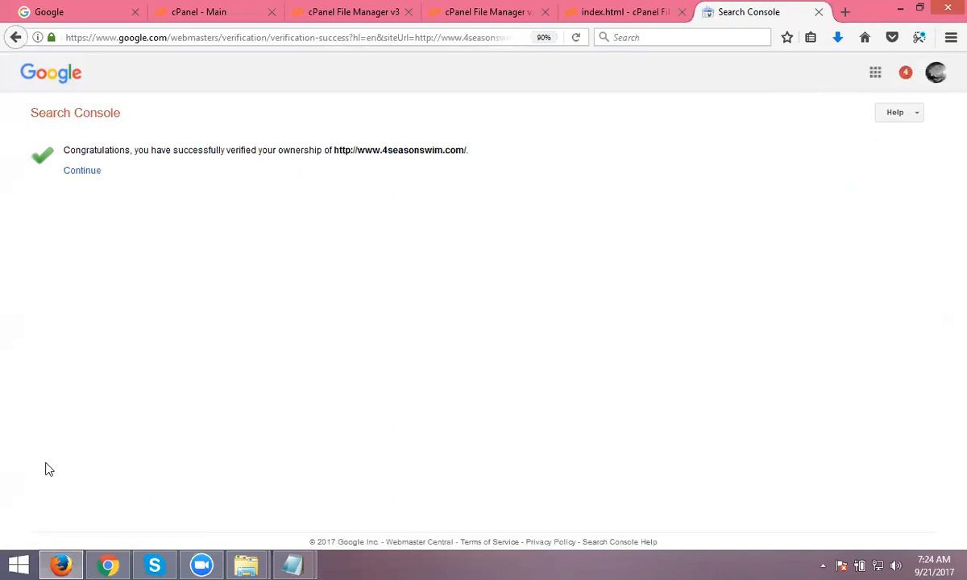
{"action": "left_click", "coordinate": [88, 174]}
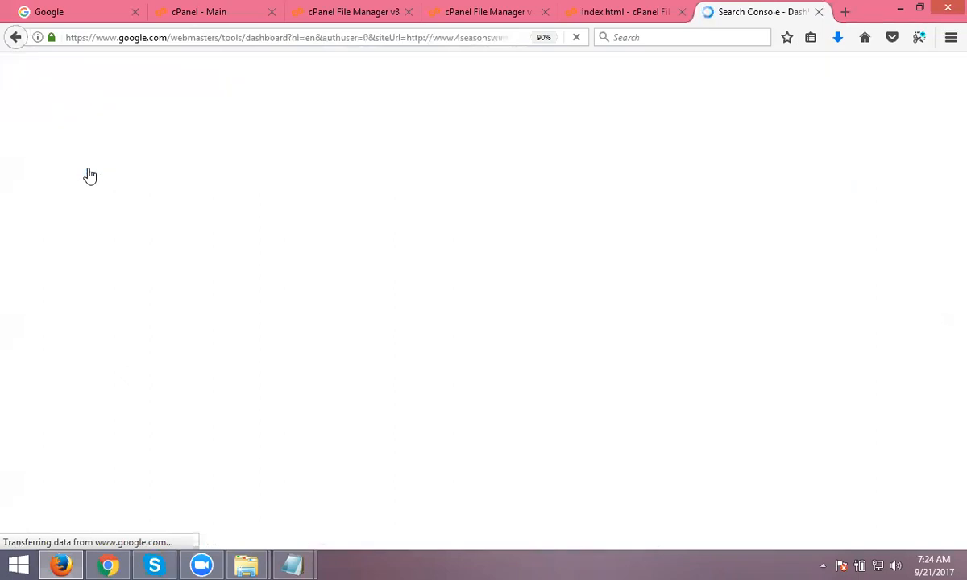
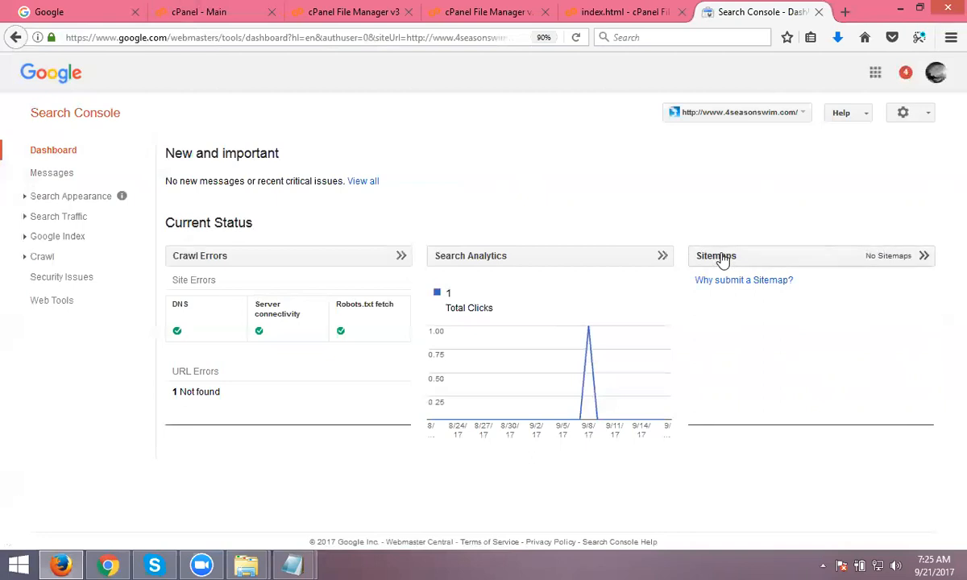
- Open the Crawl > Sitemaps report for 4seasonswim.com
{"action": "left_click", "coordinate": [723, 259]}
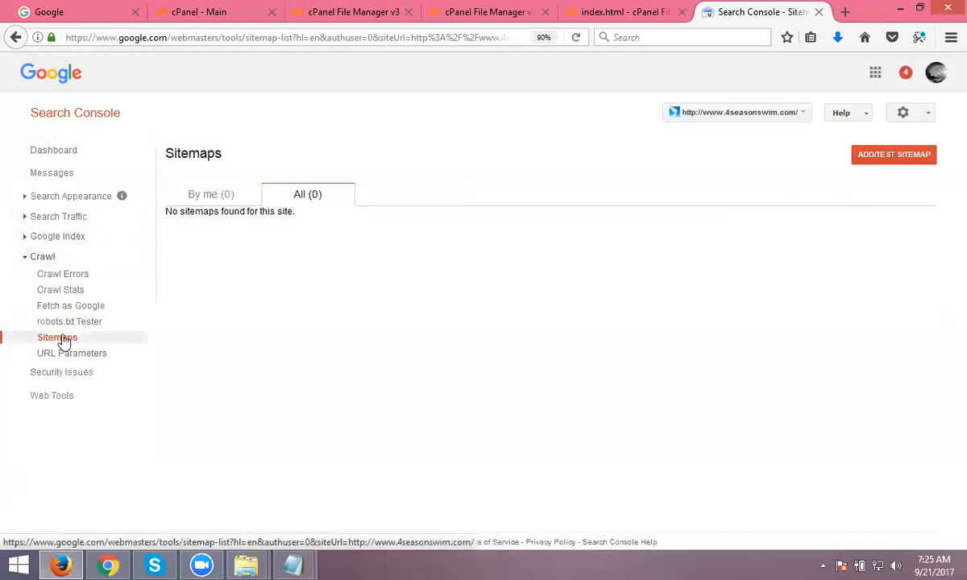
- Test the sitemap.xml path and view the results, which show no errors
{"action": "left_click", "coordinate": [867, 163]}
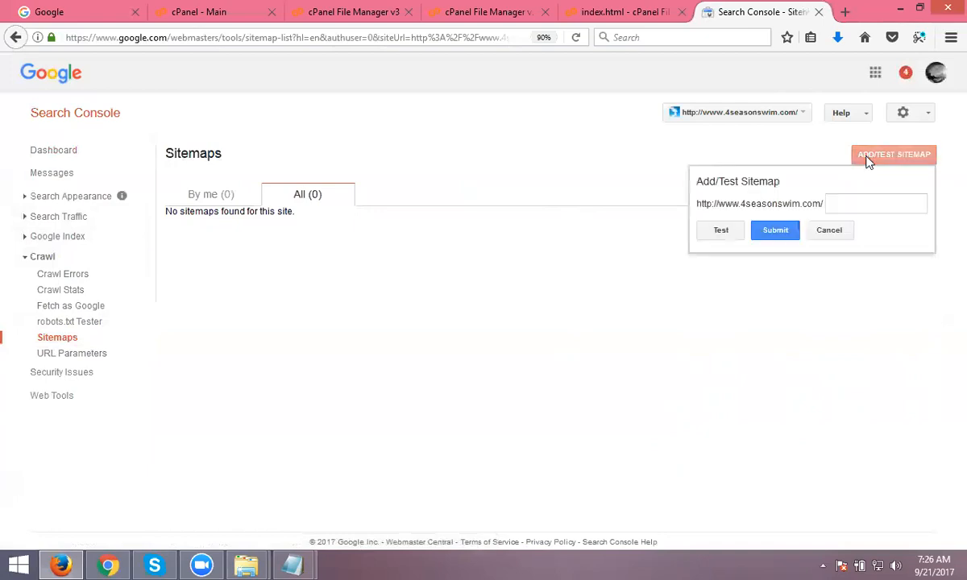
{"action": "type", "text": "sitemap.xml"}
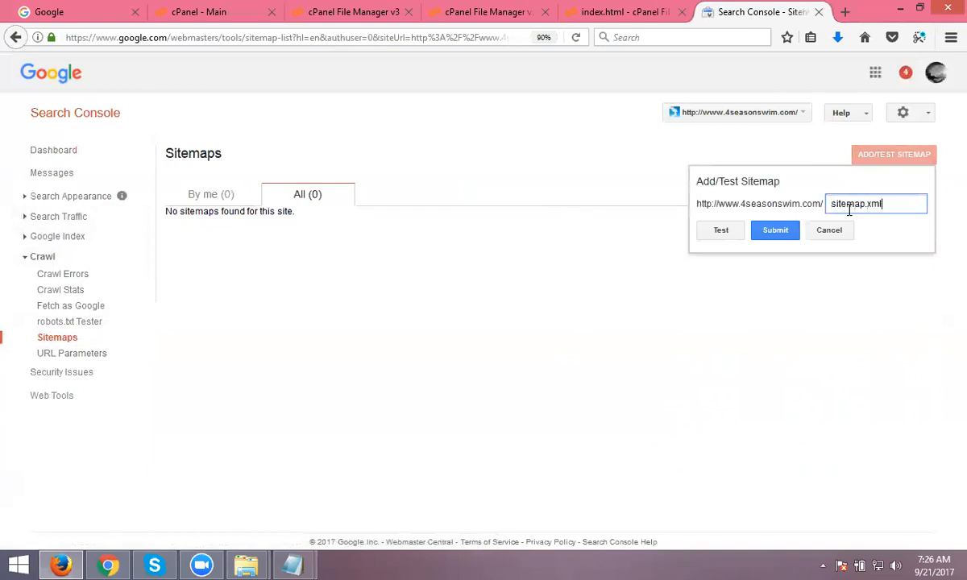
{"action": "key", "text": "ctrl+a"}
{"action": "key", "text": "ctrl+c"}
{"action": "left_click", "coordinate": [721, 231]}
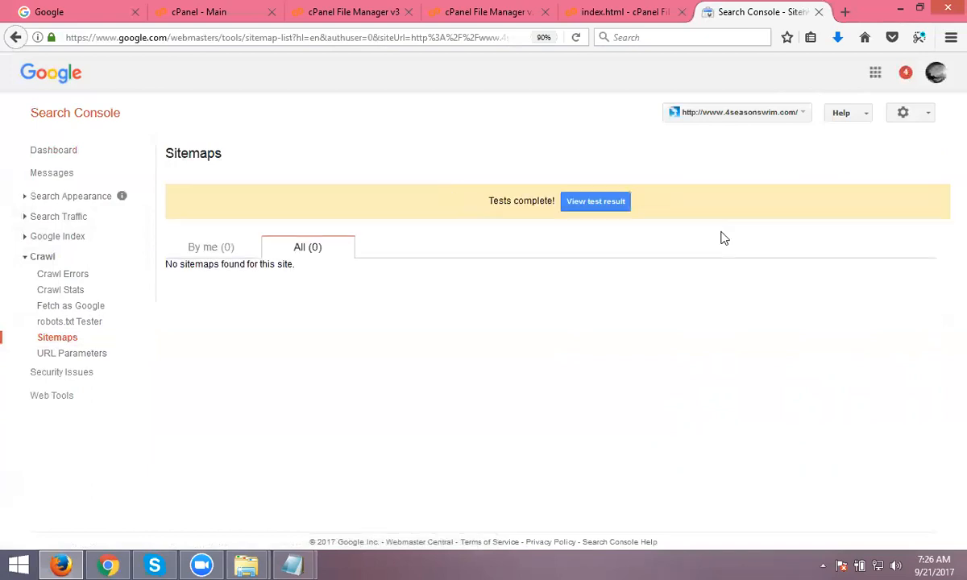
{"action": "left_click", "coordinate": [611, 205]}
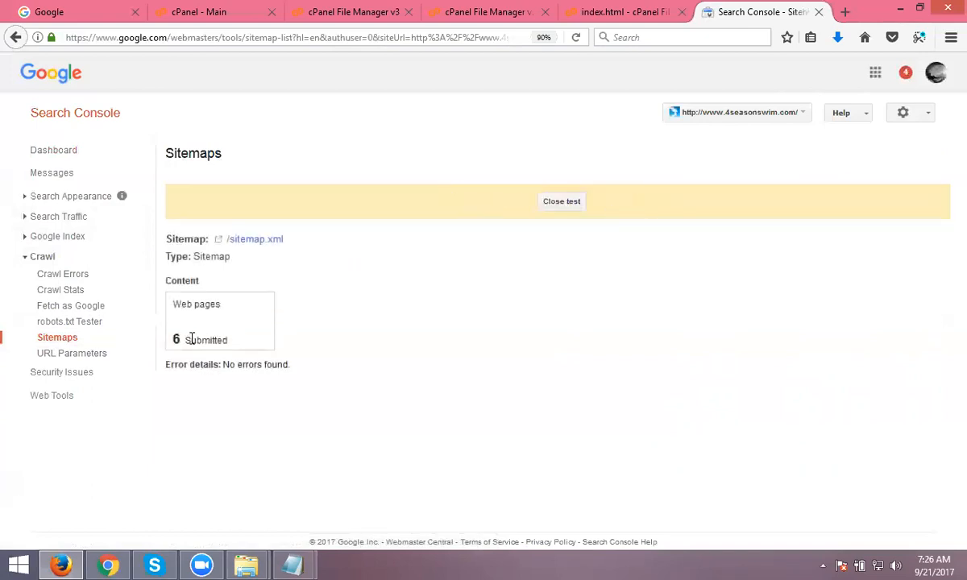
{"action": "left_click", "coordinate": [558, 204]}
- Submit sitemap.xml and refresh so it lists 6 web pages with indexing pending
{"action": "left_click", "coordinate": [915, 158]}
{"action": "left_click", "coordinate": [837, 204]}
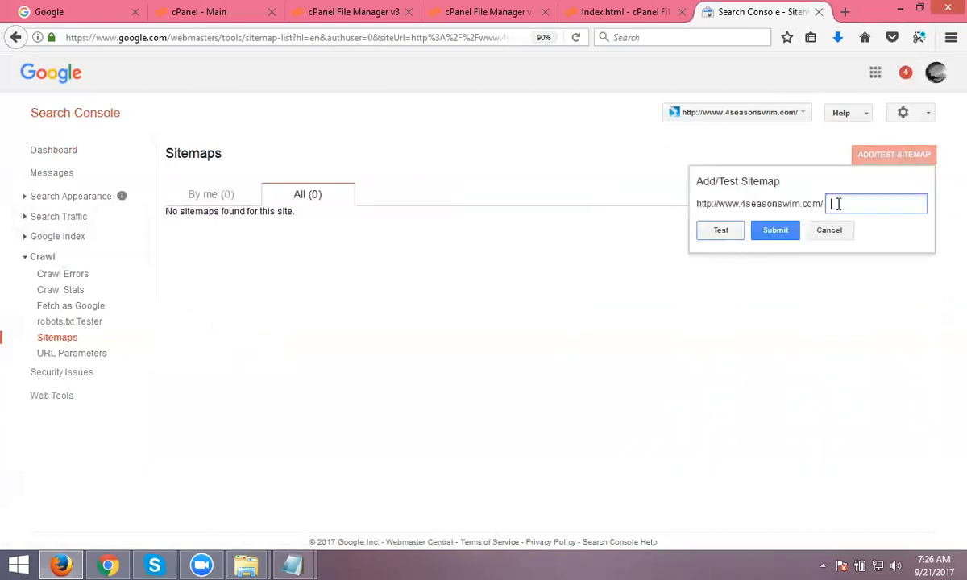
{"action": "key", "text": "ctrl+v"}
{"action": "left_click", "coordinate": [775, 231]}
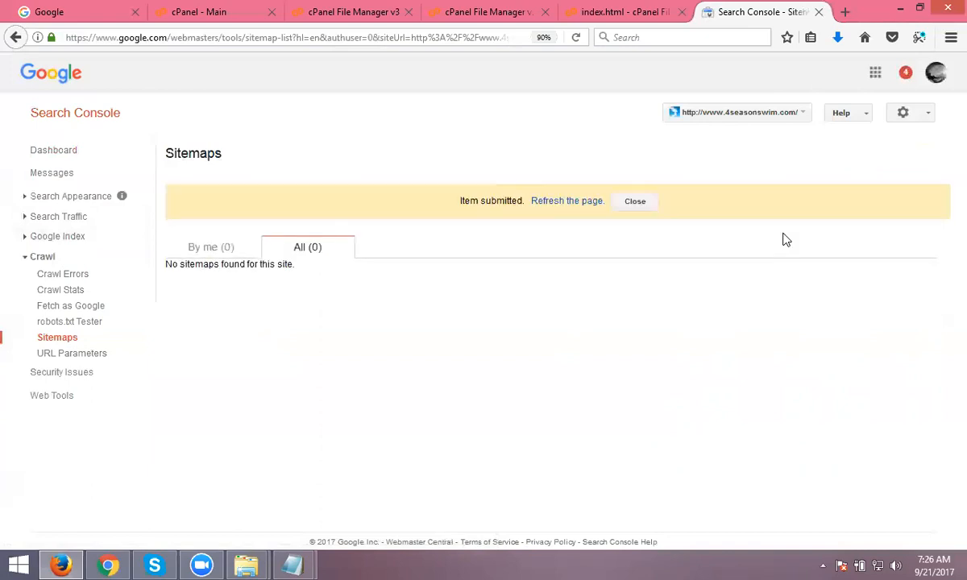
{"action": "left_click", "coordinate": [577, 201]}
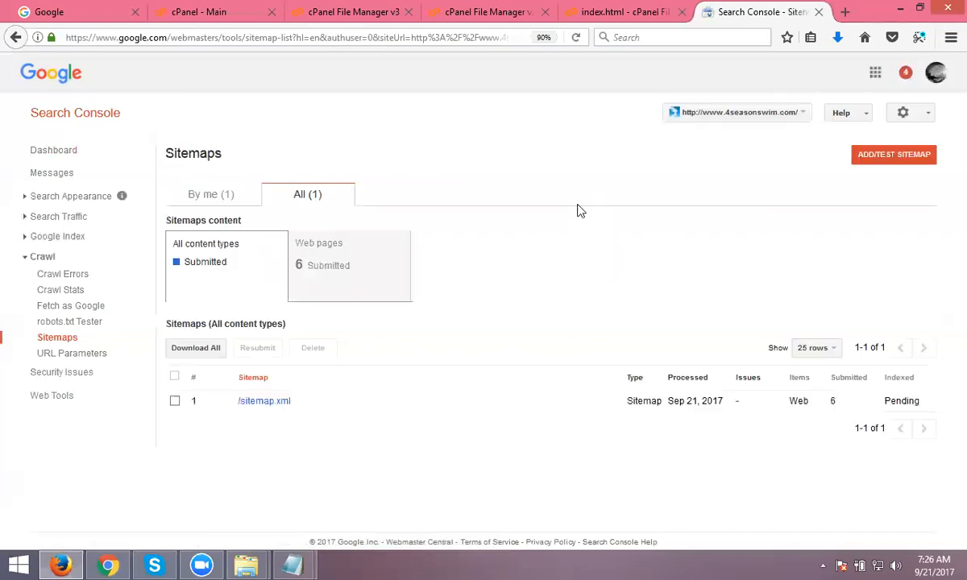
- Load google.com/analytics in a new tab, avoiding the google.co.in autocompletion
{"action": "scroll", "coordinate": [578, 207], "scroll_direction": "down", "scroll_amount": 2}
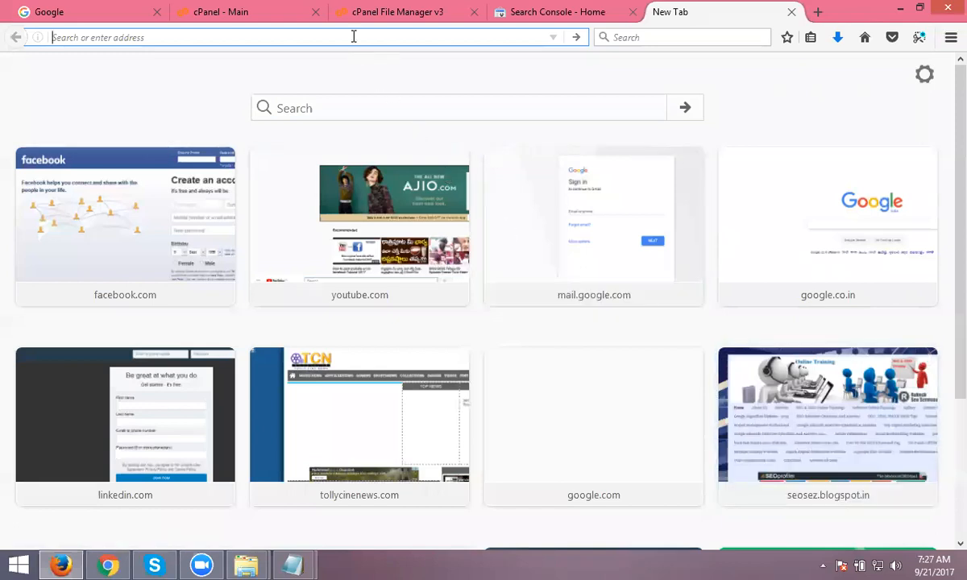
{"action": "type", "text": "googl"}
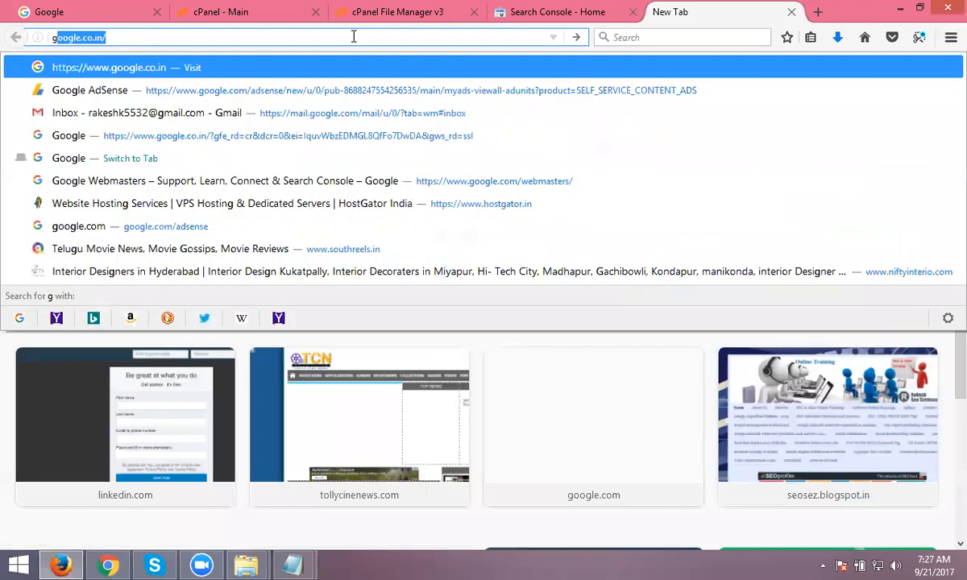
{"action": "type", "text": "e"}
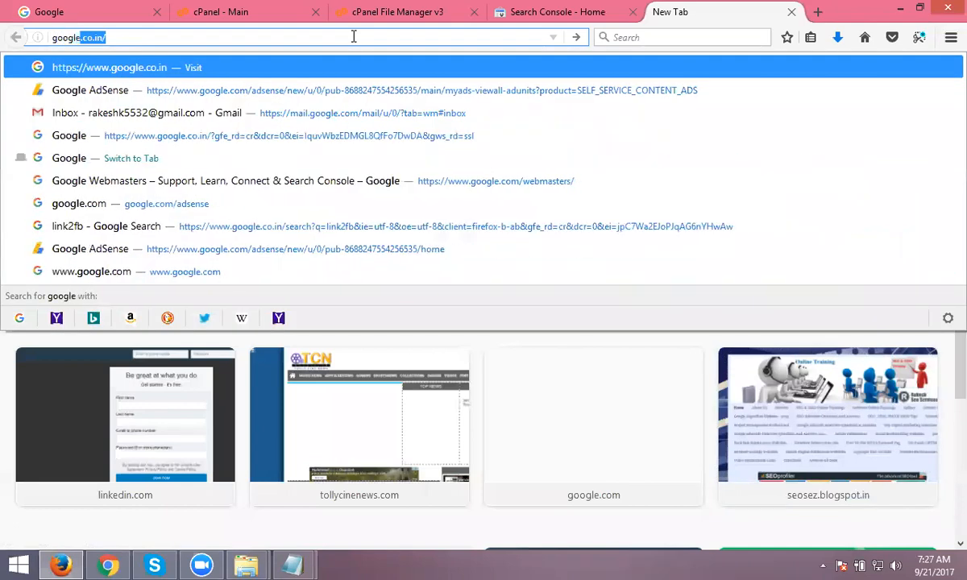
{"action": "key", "text": "BackSpace"}
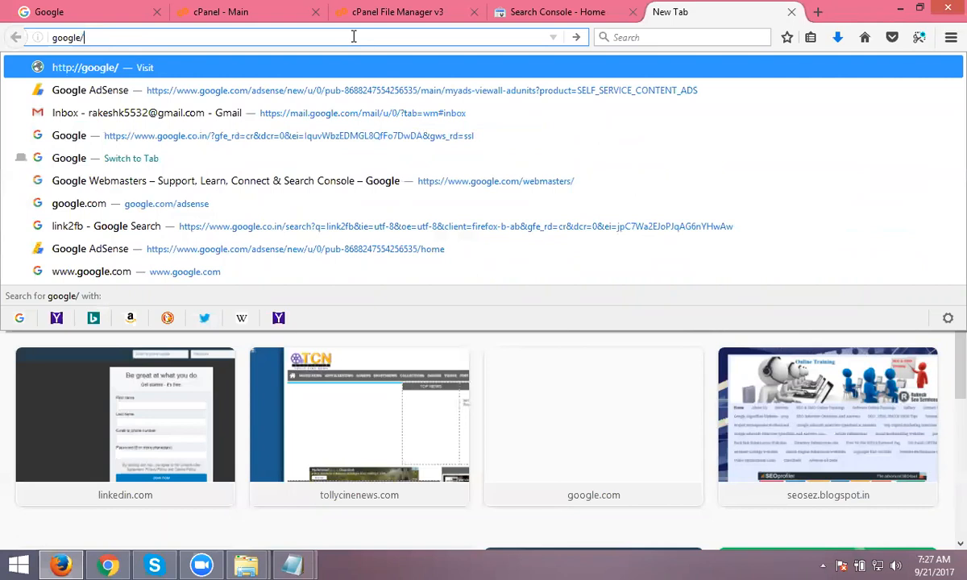
{"action": "type", "text": ".com/ana"}
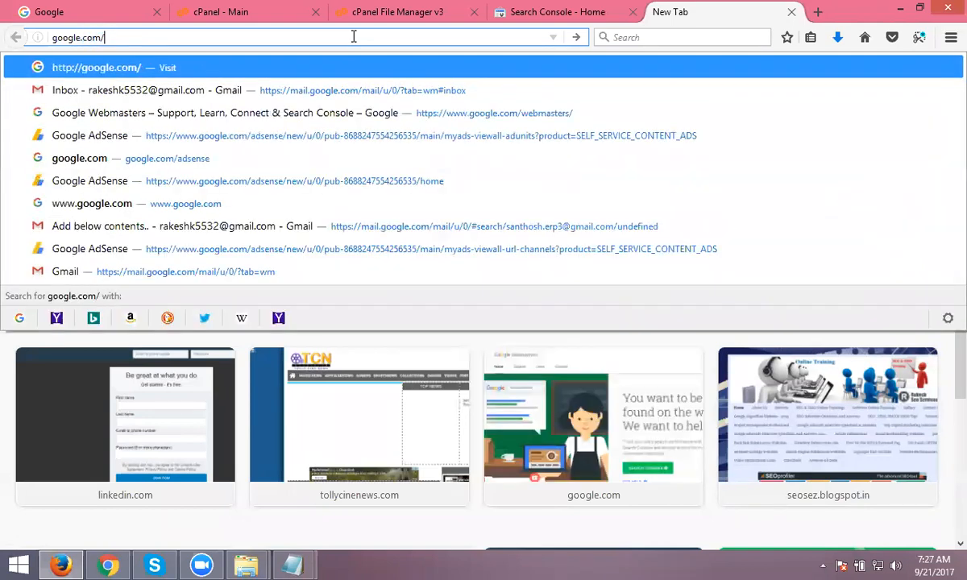
{"action": "key", "text": "Return"}
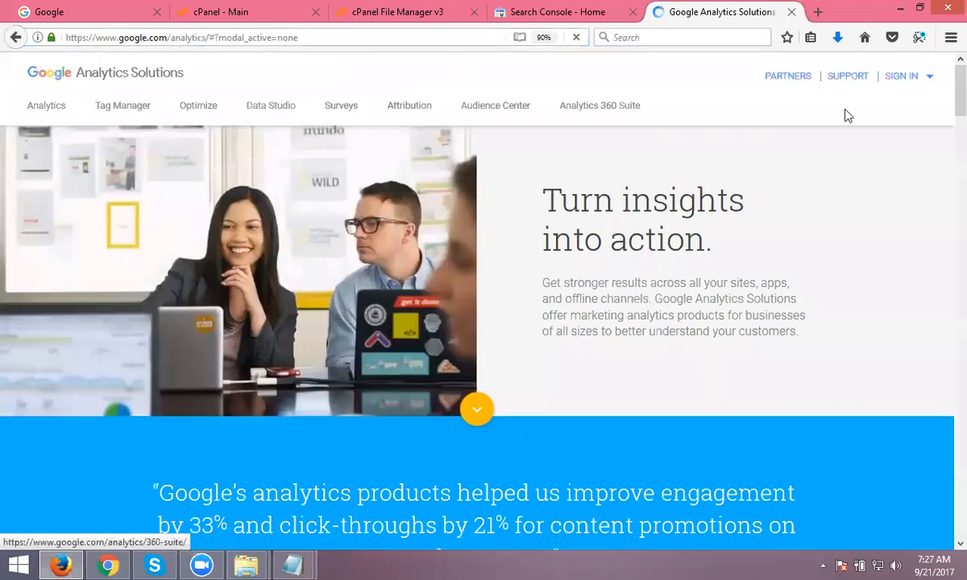
- Sign in to Google Analytics in a new tab after a quick look at the live site in Chrome
{"action": "left_click", "coordinate": [913, 79]}
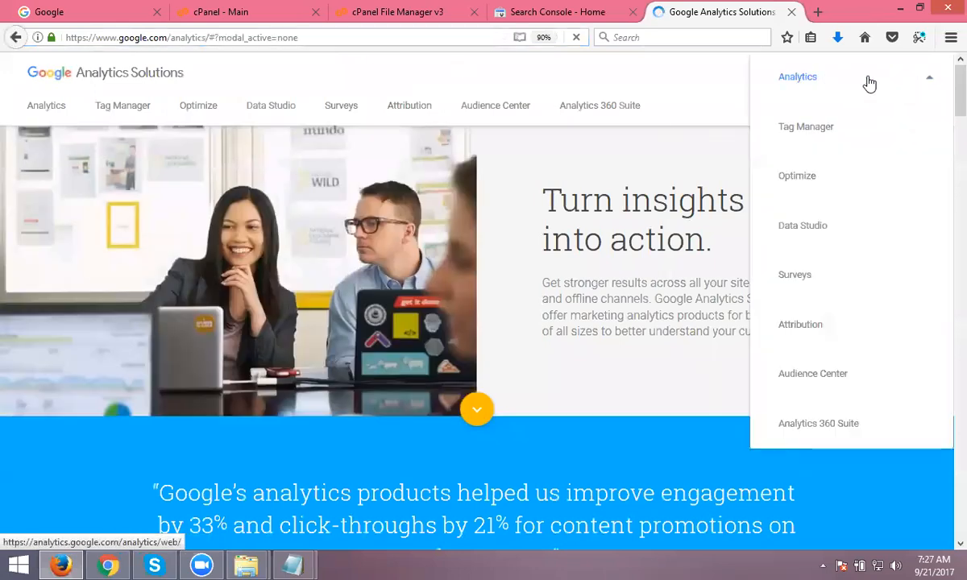
{"action": "left_click", "coordinate": [808, 80]}
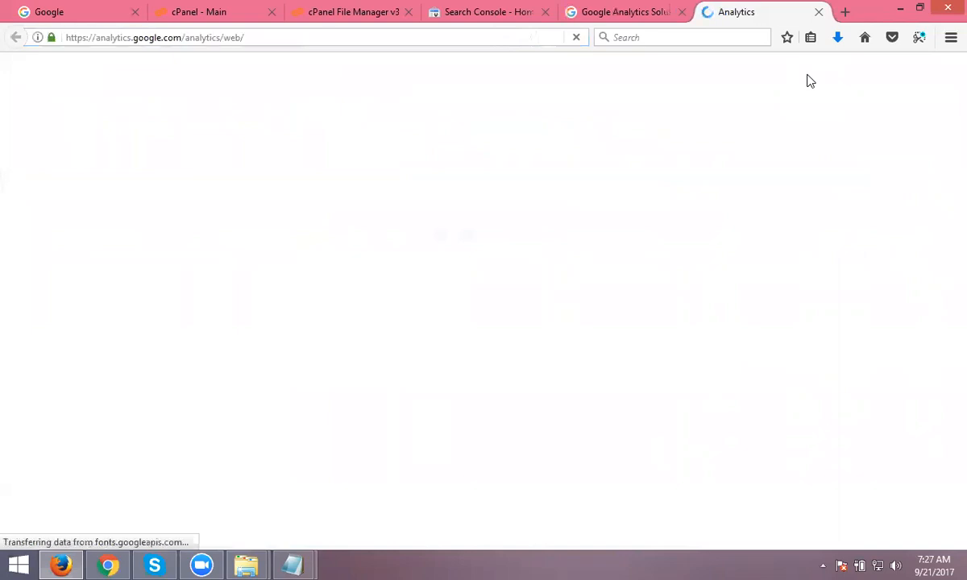
{"action": "left_click", "coordinate": [107, 564]}
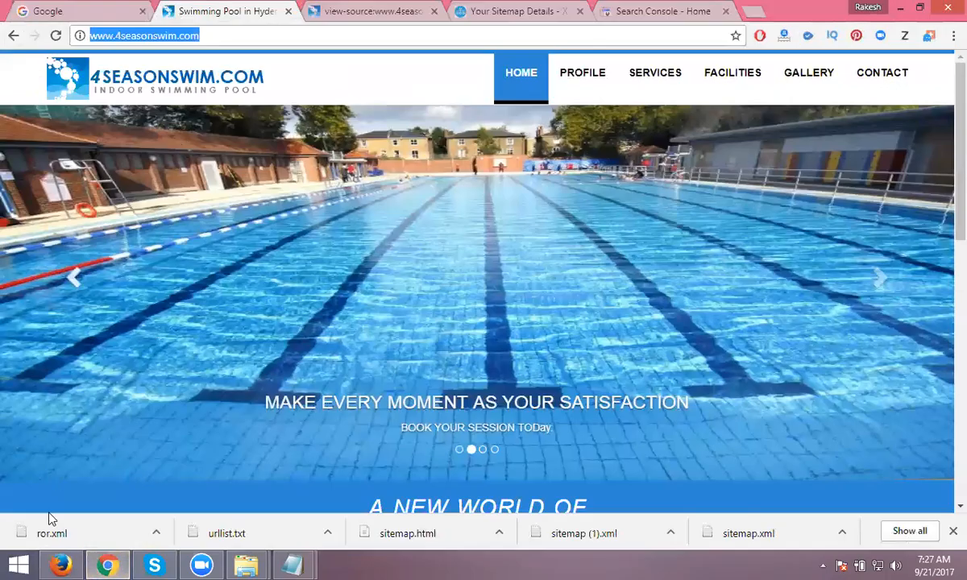
{"action": "left_click", "coordinate": [56, 563]}
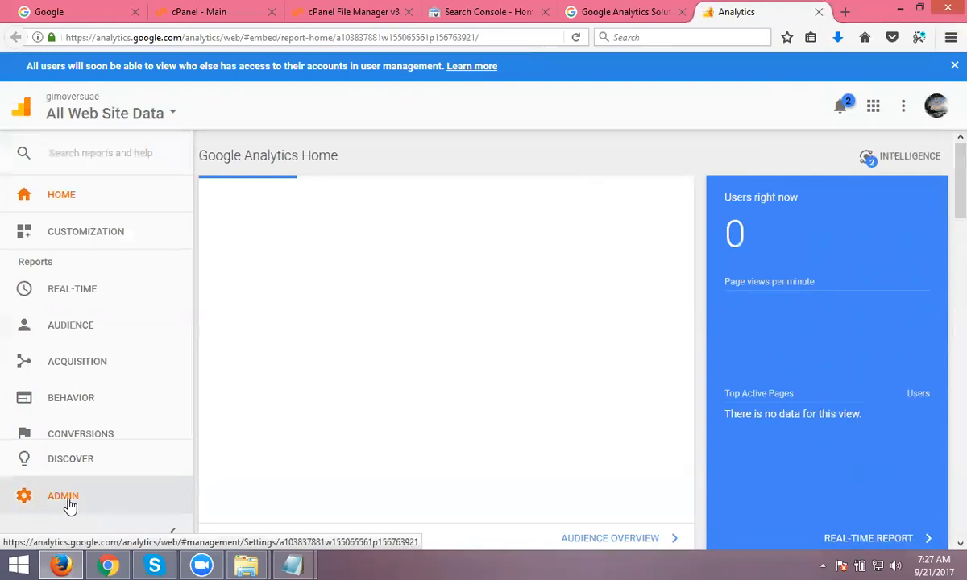
- From the Admin account list, choose Create new account
{"action": "left_click", "coordinate": [65, 496]}
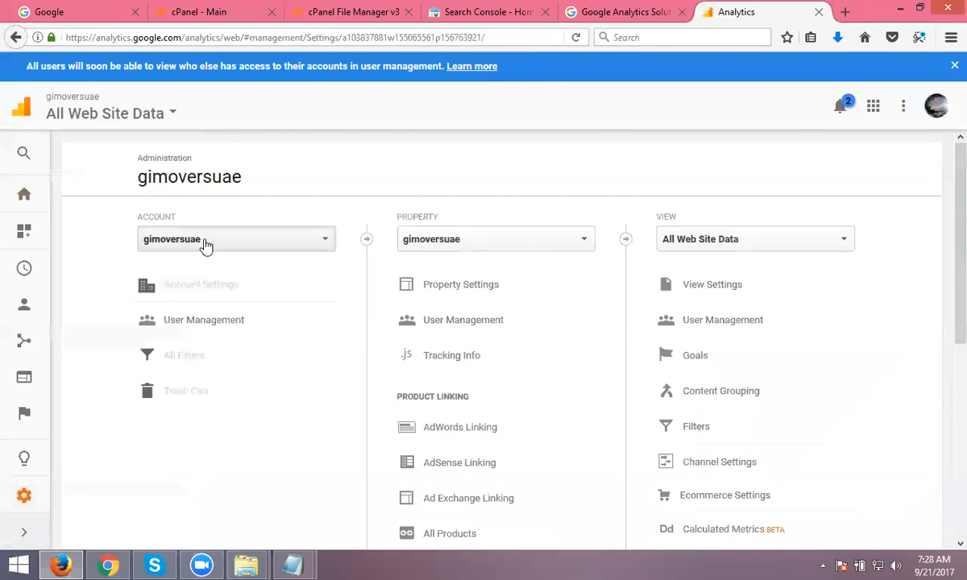
{"action": "left_click", "coordinate": [206, 242]}
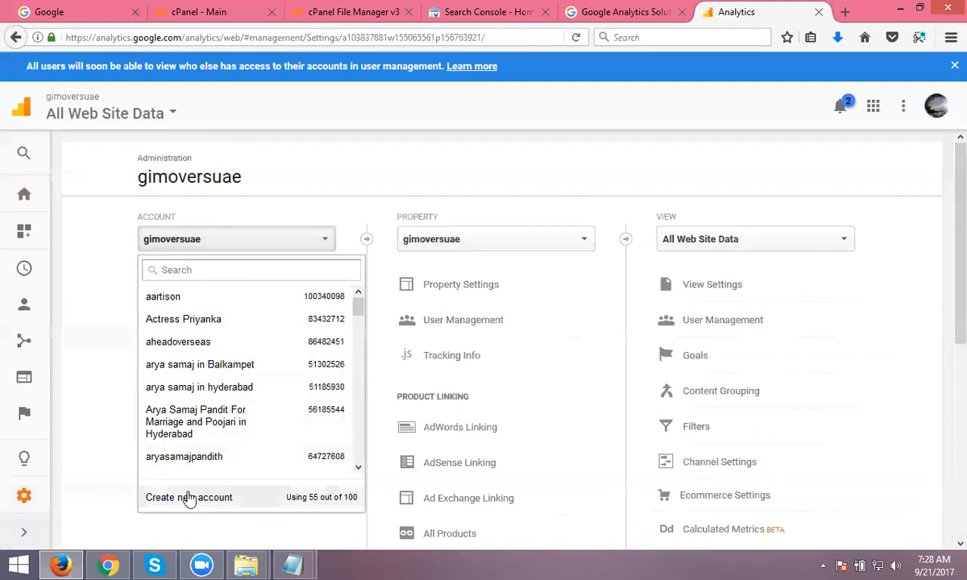
{"action": "scroll", "coordinate": [201, 391], "scroll_direction": "down", "scroll_amount": 10}
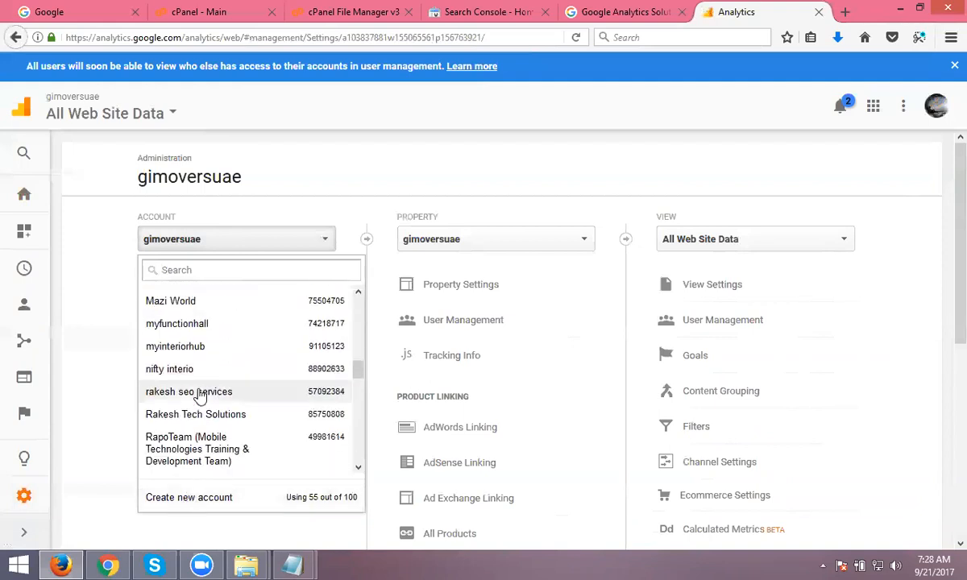
{"action": "scroll", "coordinate": [199, 397], "scroll_direction": "down", "scroll_amount": 5}
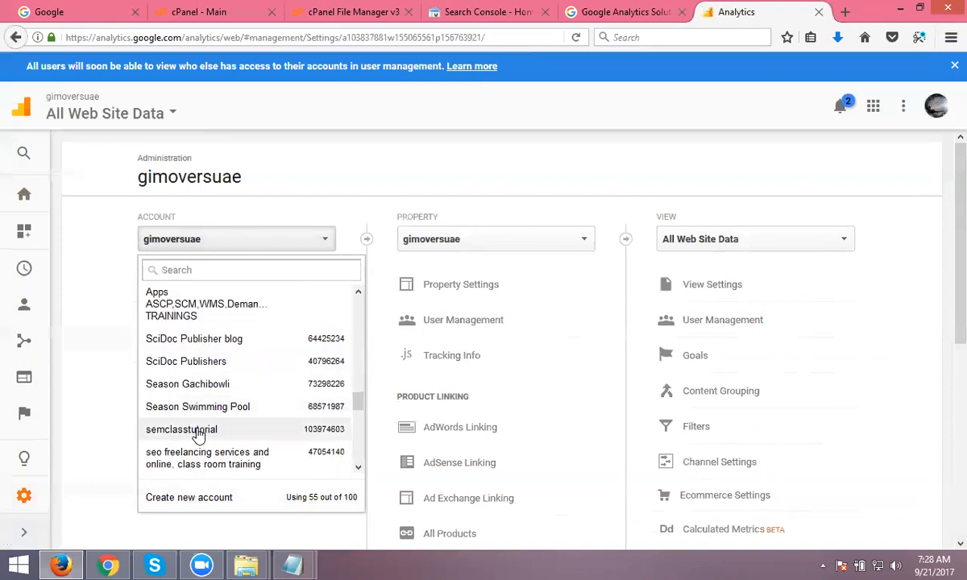
{"action": "scroll", "coordinate": [197, 435], "scroll_direction": "down", "scroll_amount": 2}
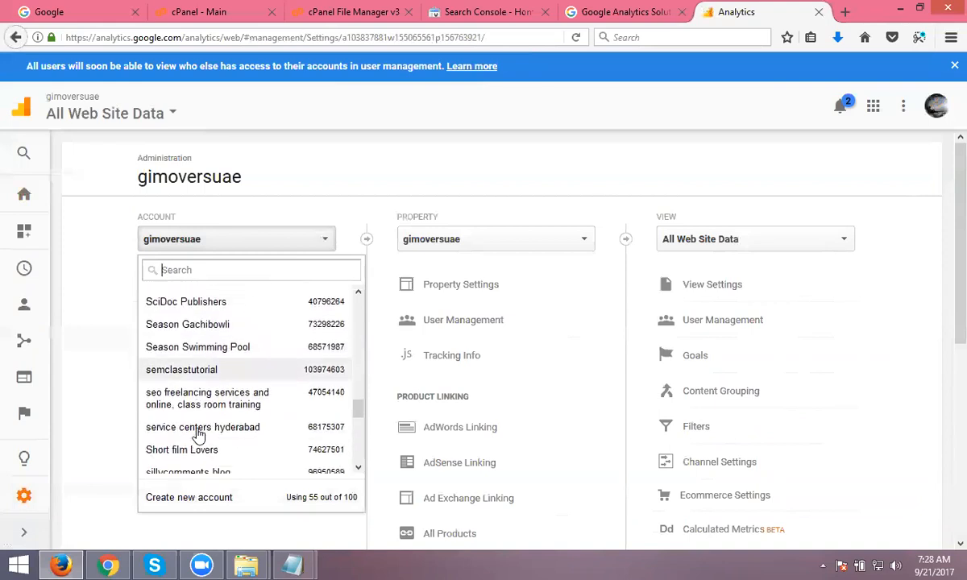
{"action": "left_click", "coordinate": [203, 504]}
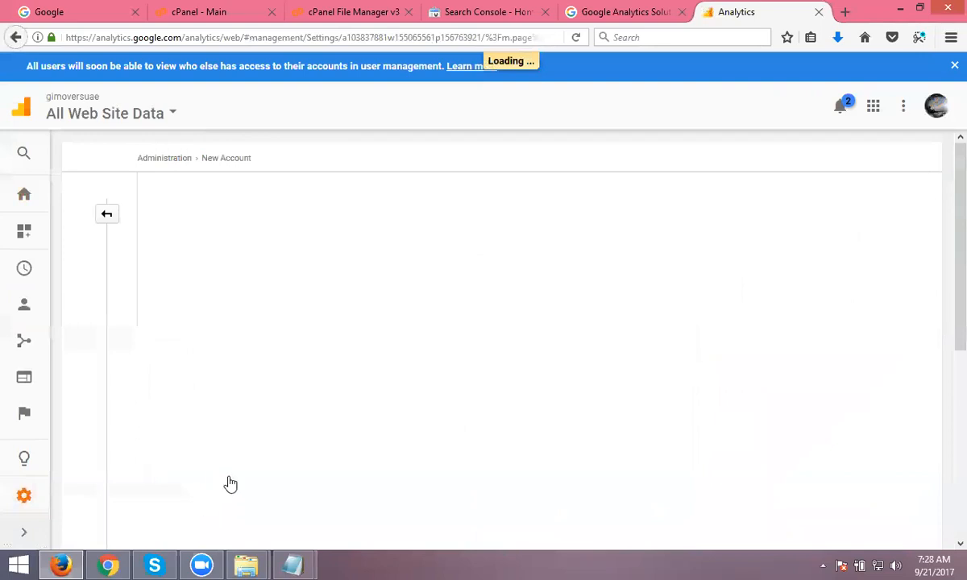
{"action": "left_click", "coordinate": [190, 360]}
{"action": "type", "text": "4seasonswim"}
{"action": "key", "text": "Tab"}
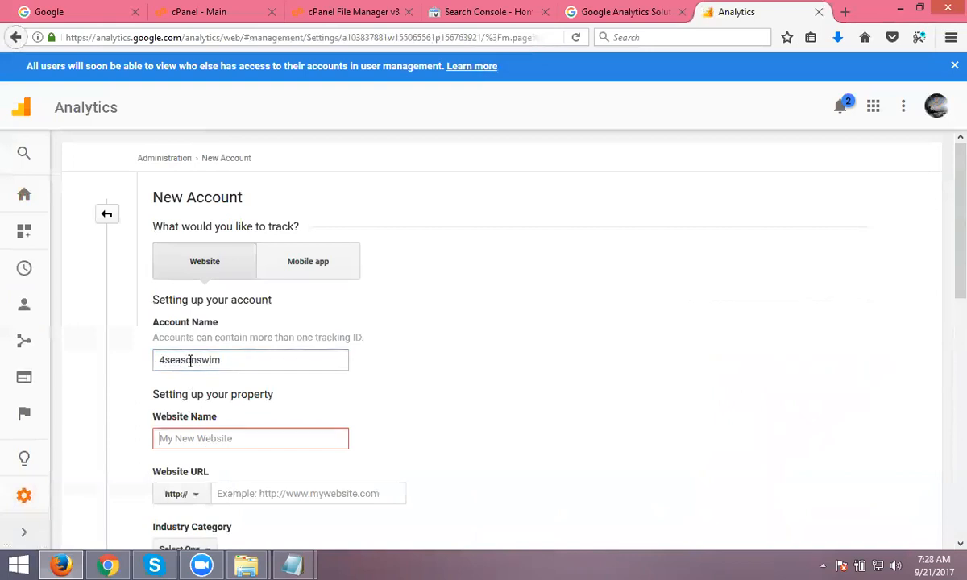
{"action": "type", "text": "4seasonswim"}
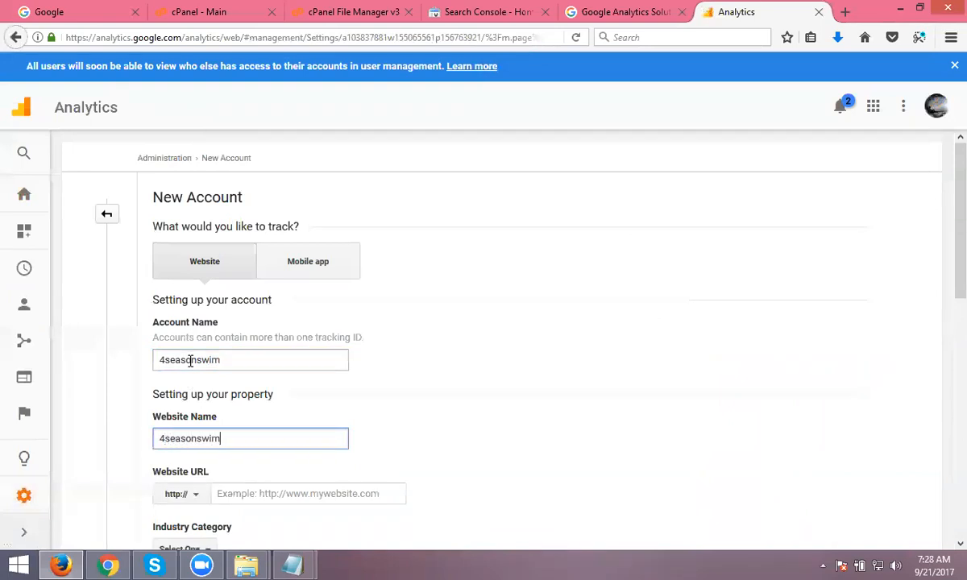
{"action": "type", "text": " website"}
{"action": "scroll", "coordinate": [241, 347], "scroll_direction": "down", "scroll_amount": 3}
{"action": "left_click", "coordinate": [259, 263]}
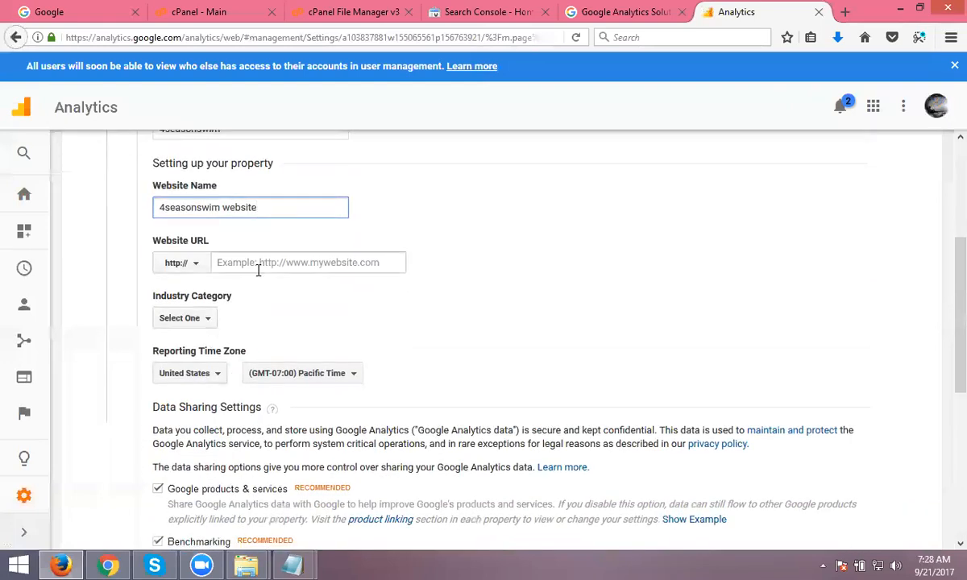
{"action": "type", "text": "http://www.4seasonswim.com/"}
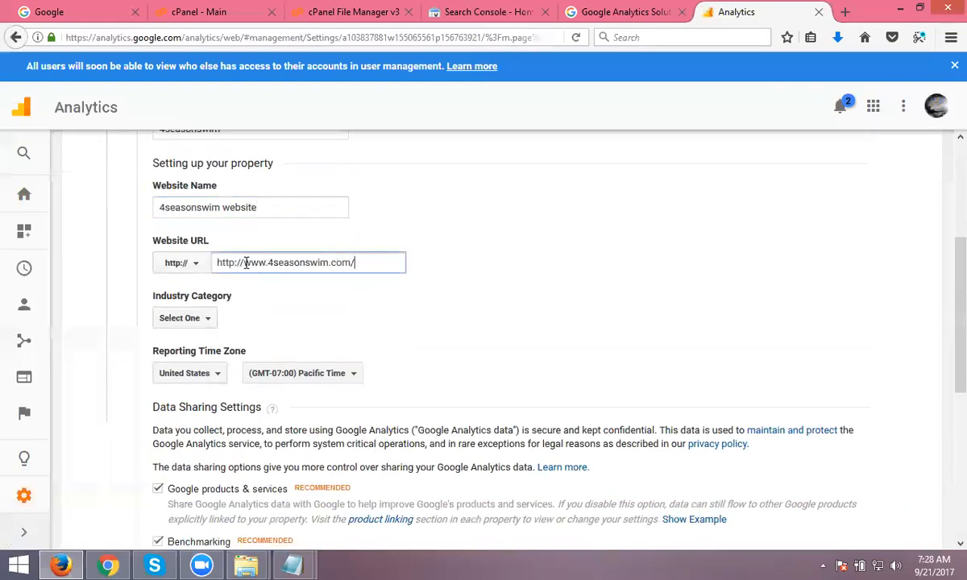
{"action": "left_click", "coordinate": [246, 264]}
{"action": "key", "text": "BackSpace"}
{"action": "key", "text": "BackSpace"}
{"action": "key", "text": "BackSpace"}
{"action": "key", "text": "BackSpace"}
{"action": "key", "text": "BackSpace"}
{"action": "key", "text": "BackSpace"}
{"action": "key", "text": "BackSpace"}
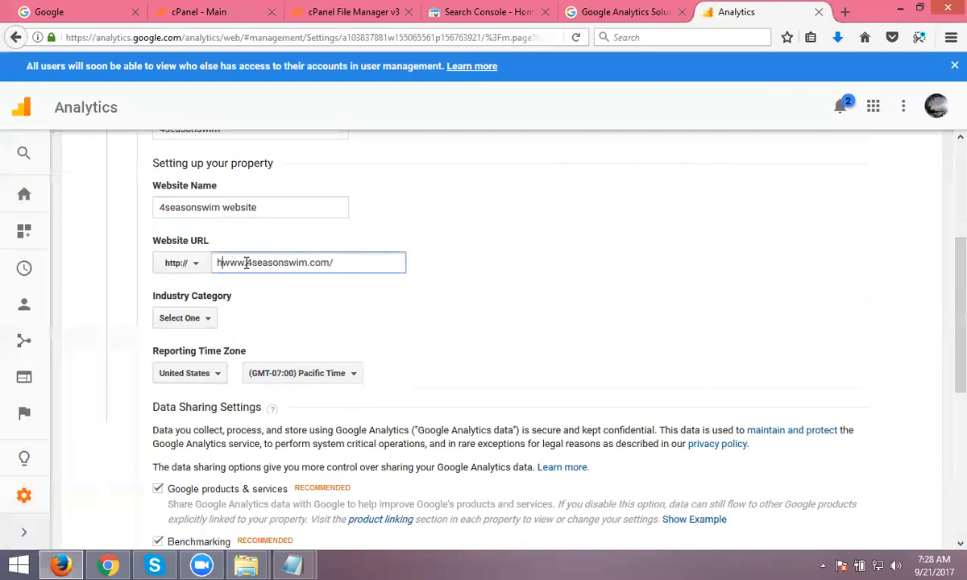
- Set industry category to Beauty and Fitness and the reporting time zone country to India
{"action": "left_click", "coordinate": [181, 320]}
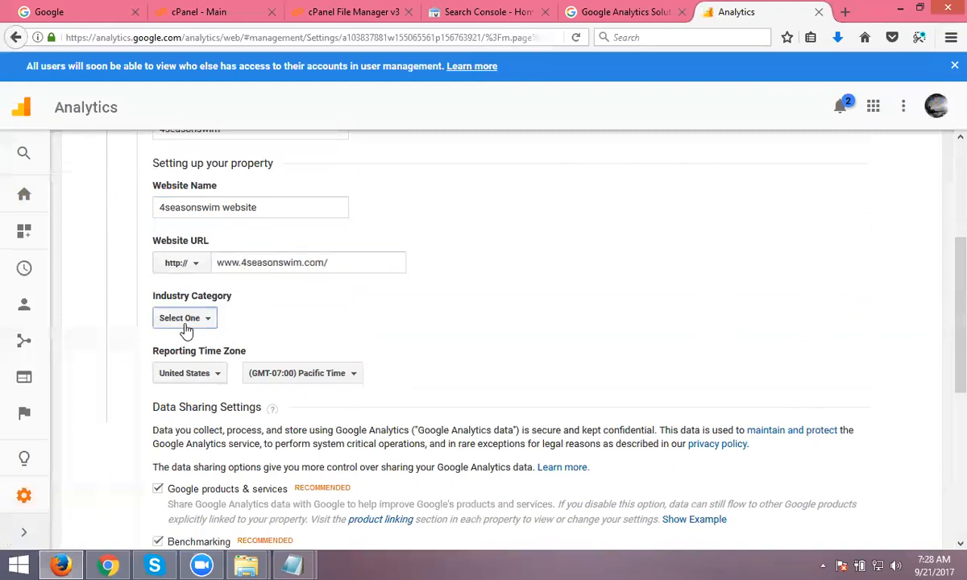
{"action": "scroll", "coordinate": [164, 341], "scroll_direction": "down", "scroll_amount": 2}
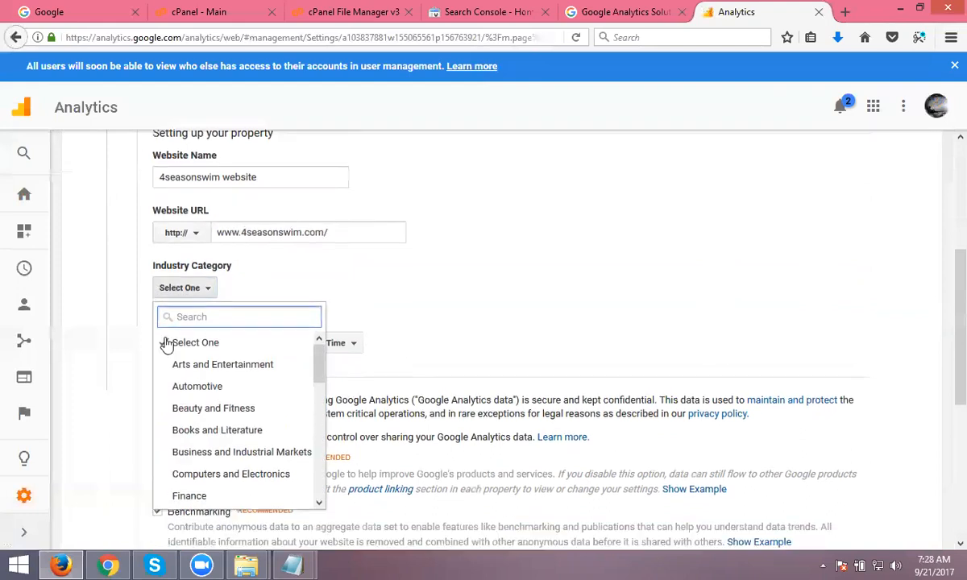
{"action": "left_click", "coordinate": [216, 363]}
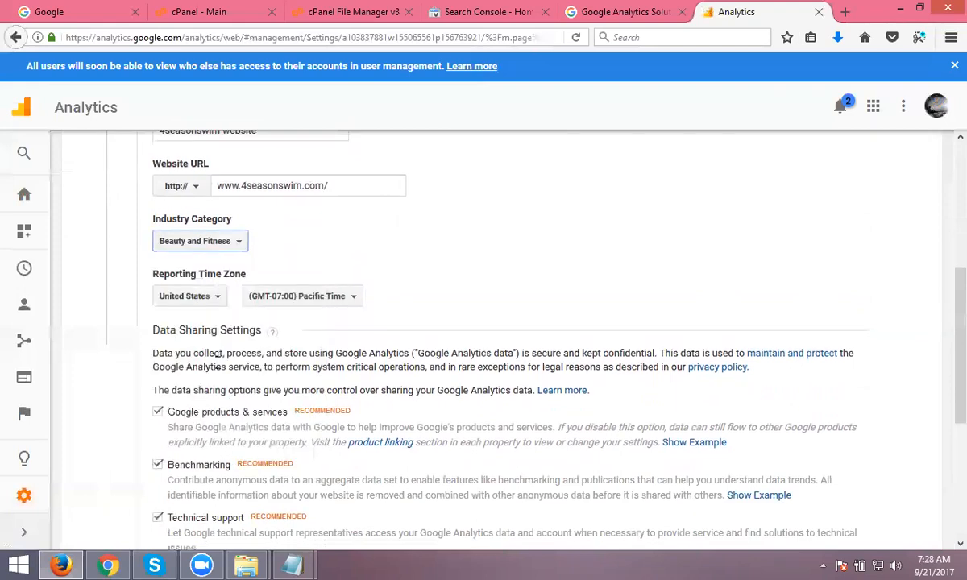
{"action": "left_click", "coordinate": [201, 304]}
{"action": "type", "text": "india"}
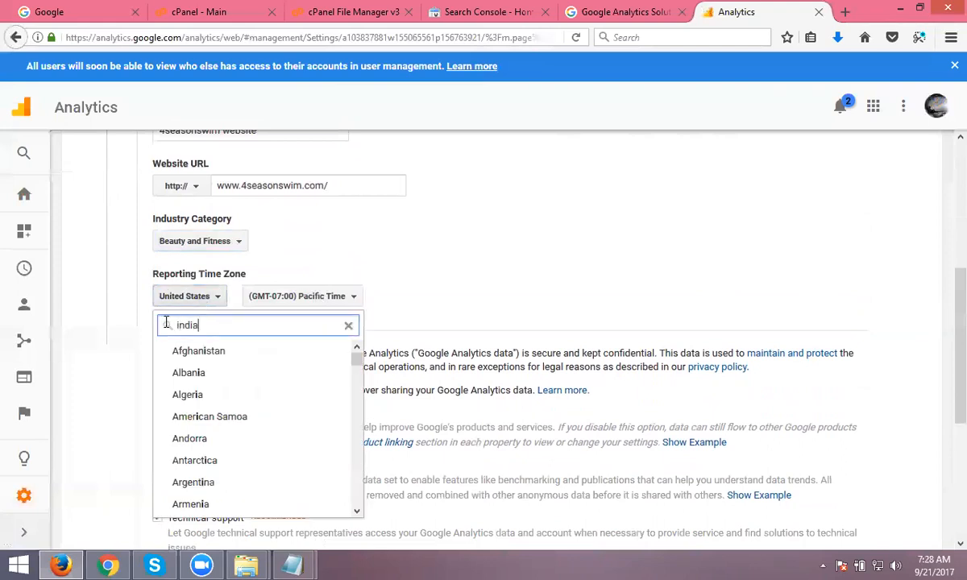
{"action": "left_click", "coordinate": [187, 370]}
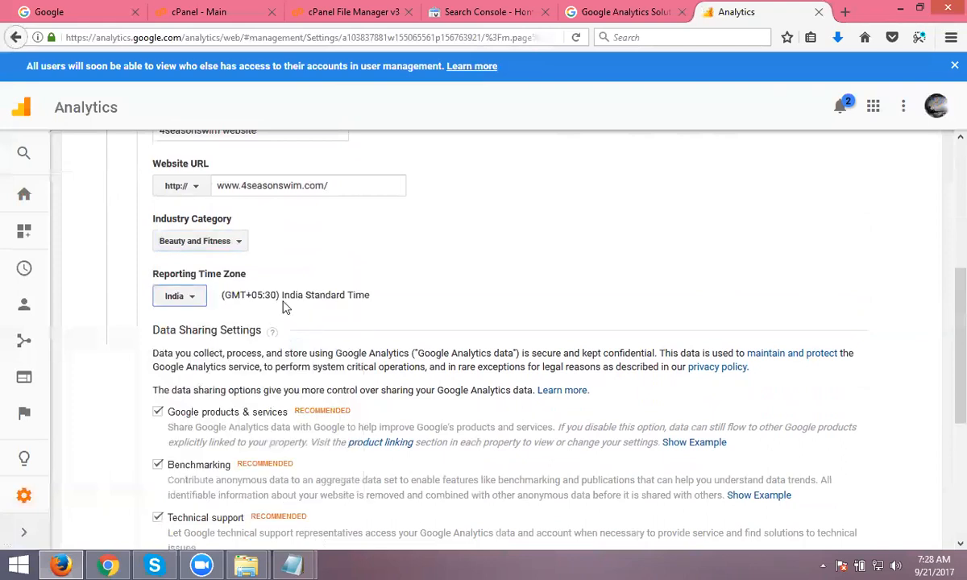
{"action": "scroll", "coordinate": [261, 319], "scroll_direction": "down", "scroll_amount": 3}
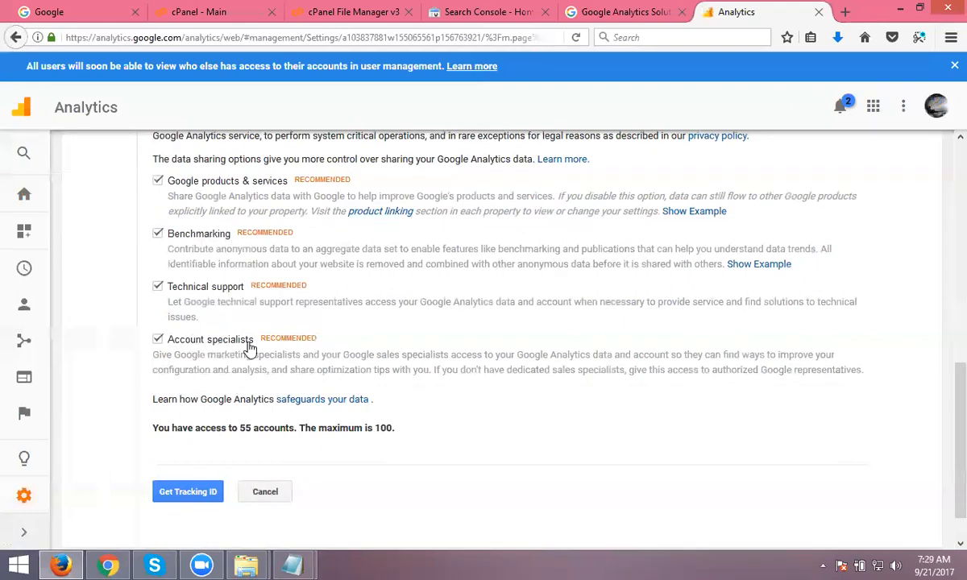
- Request the tracking ID and accept the Analytics terms with India as country
{"action": "left_click", "coordinate": [188, 498]}
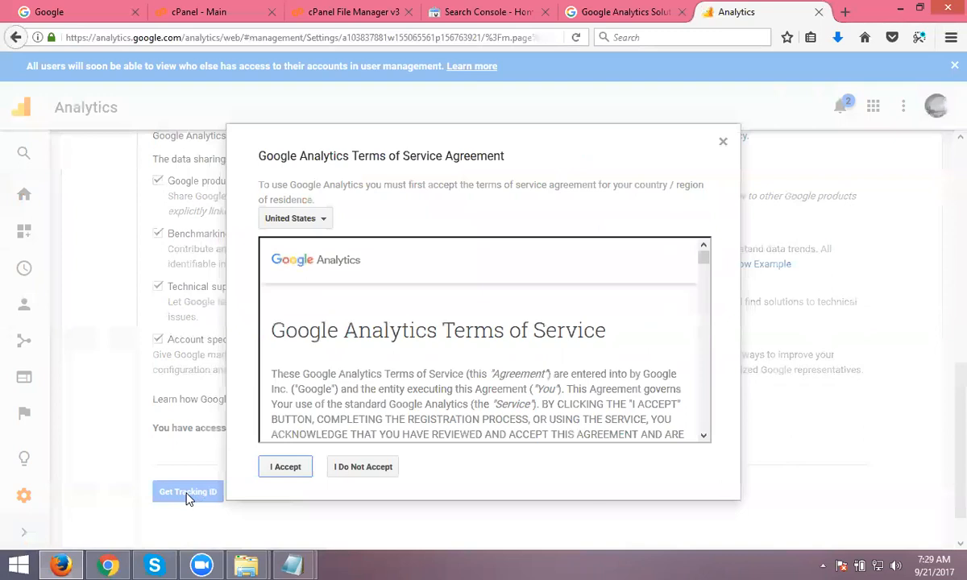
{"action": "left_click", "coordinate": [283, 224]}
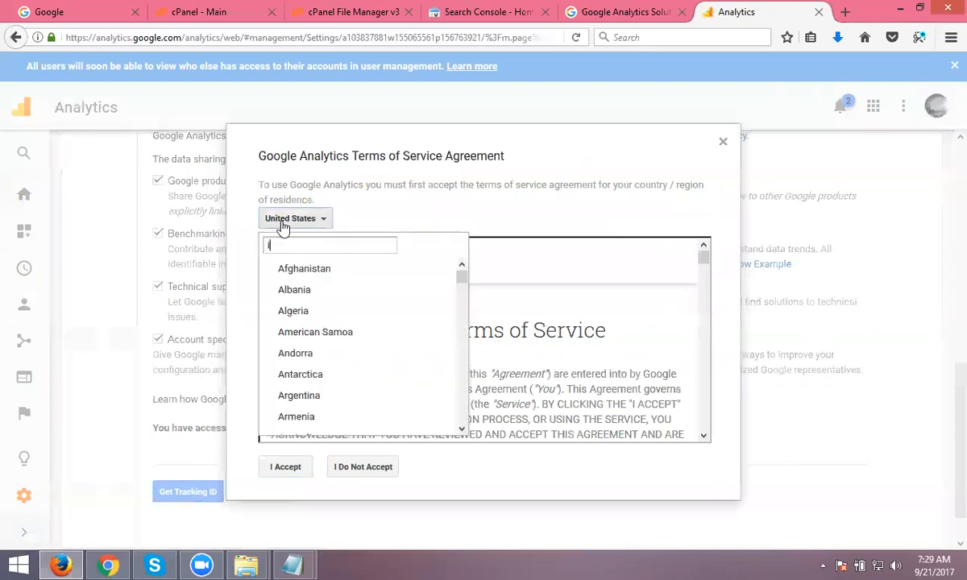
{"action": "type", "text": "india"}
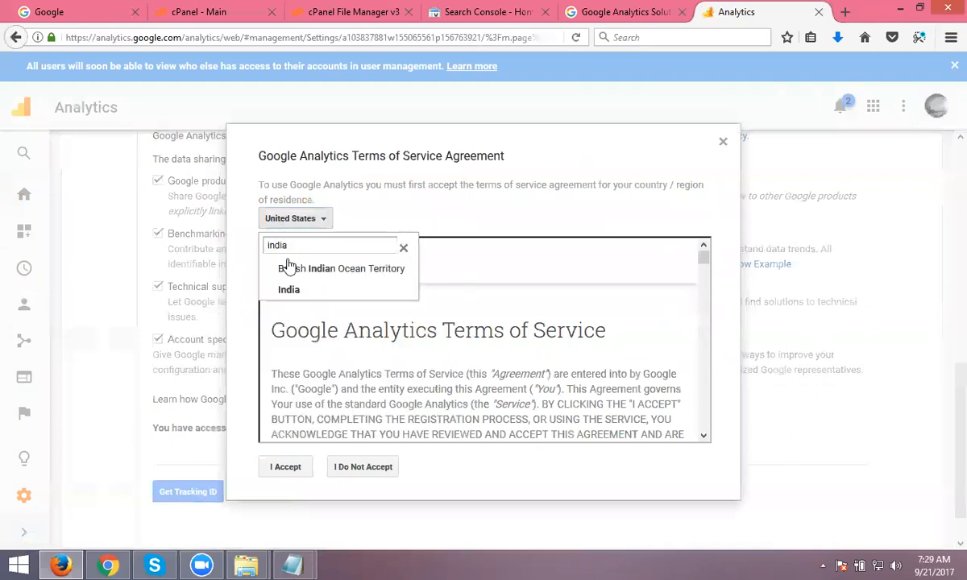
{"action": "left_click", "coordinate": [286, 288]}
{"action": "left_click", "coordinate": [281, 470]}
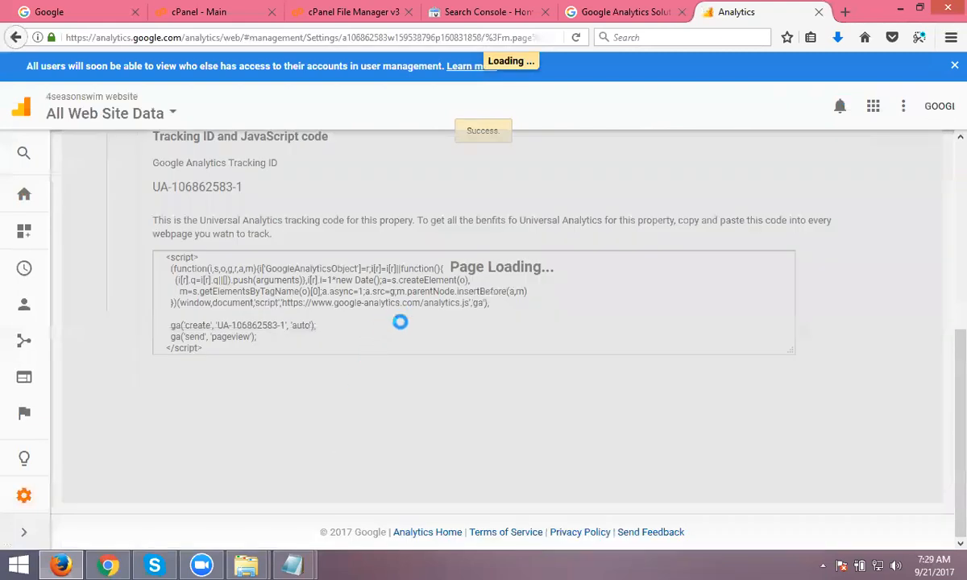
{"action": "scroll", "coordinate": [425, 338], "scroll_direction": "down", "scroll_amount": 2}
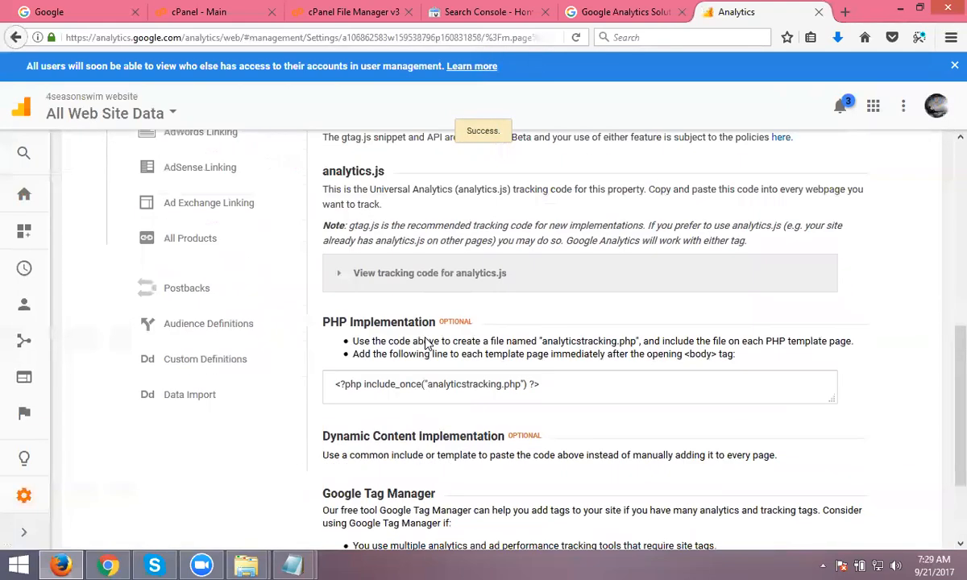
{"action": "scroll", "coordinate": [427, 343], "scroll_direction": "up", "scroll_amount": 5}
{"action": "left_click", "coordinate": [448, 239]}
{"action": "key", "text": "ctrl+c"}
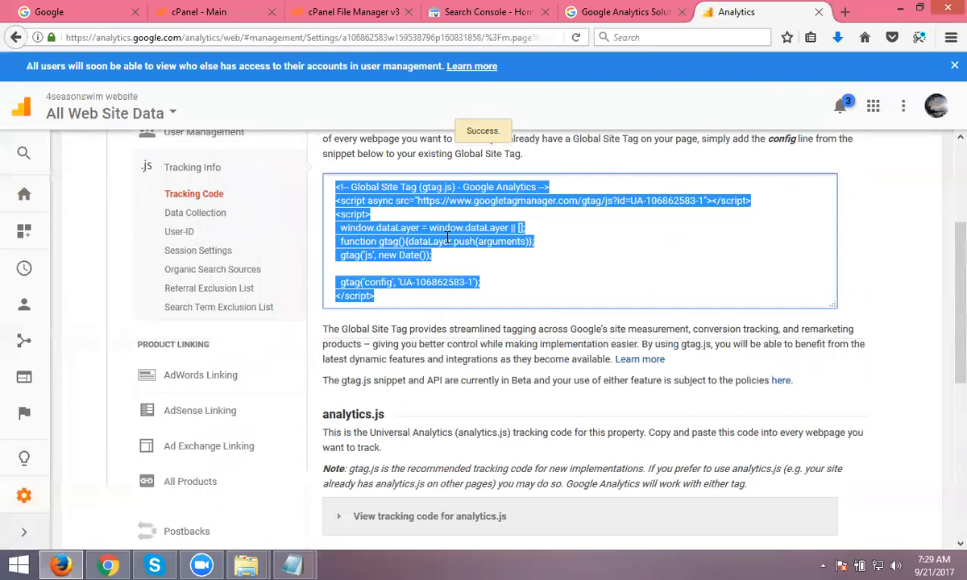
- Paste the gtag.js snippet into index.html's head and save it
{"action": "left_click", "coordinate": [370, 18]}
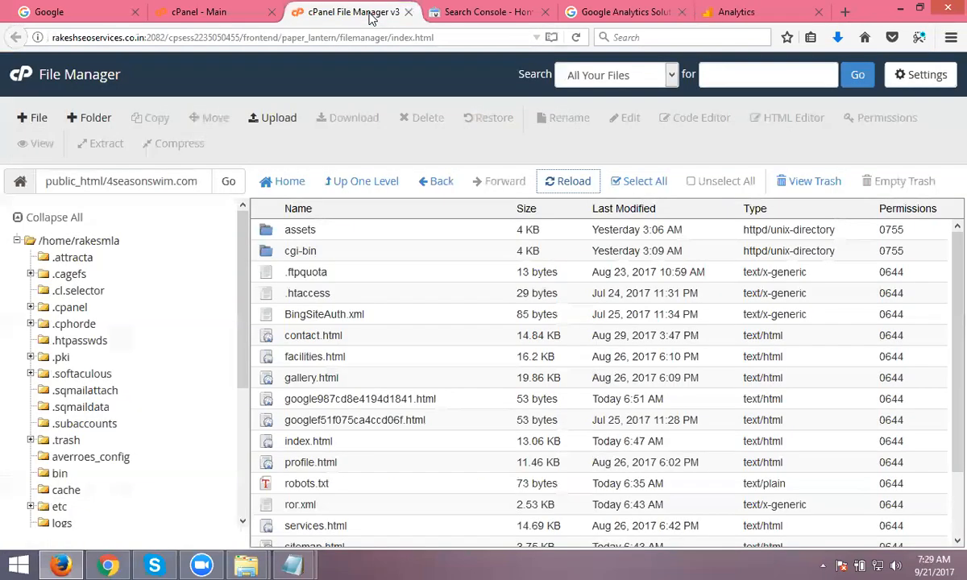
{"action": "scroll", "coordinate": [384, 239], "scroll_direction": "down", "scroll_amount": 3}
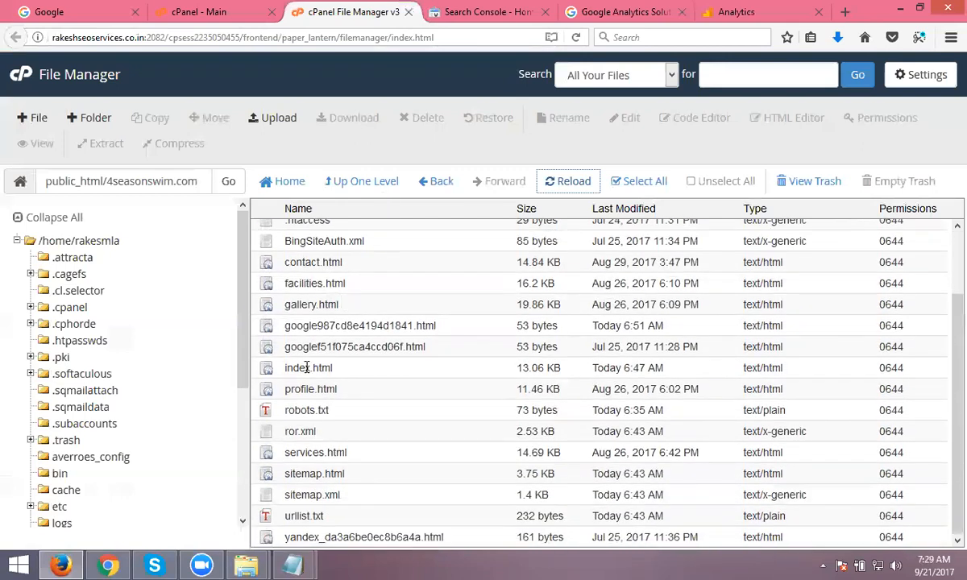
{"action": "right_click", "coordinate": [307, 368]}
{"action": "left_click", "coordinate": [326, 346]}
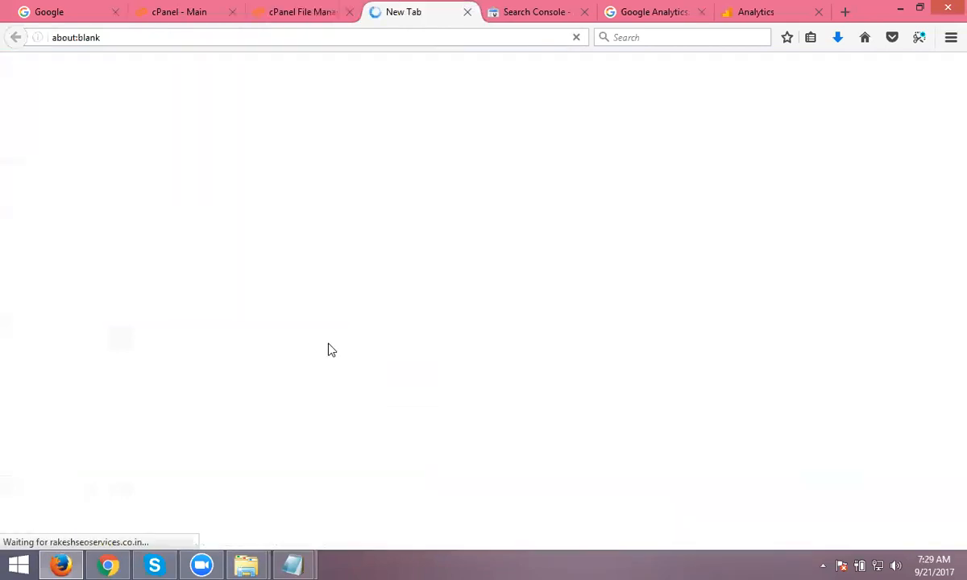
{"action": "left_click", "coordinate": [99, 269]}
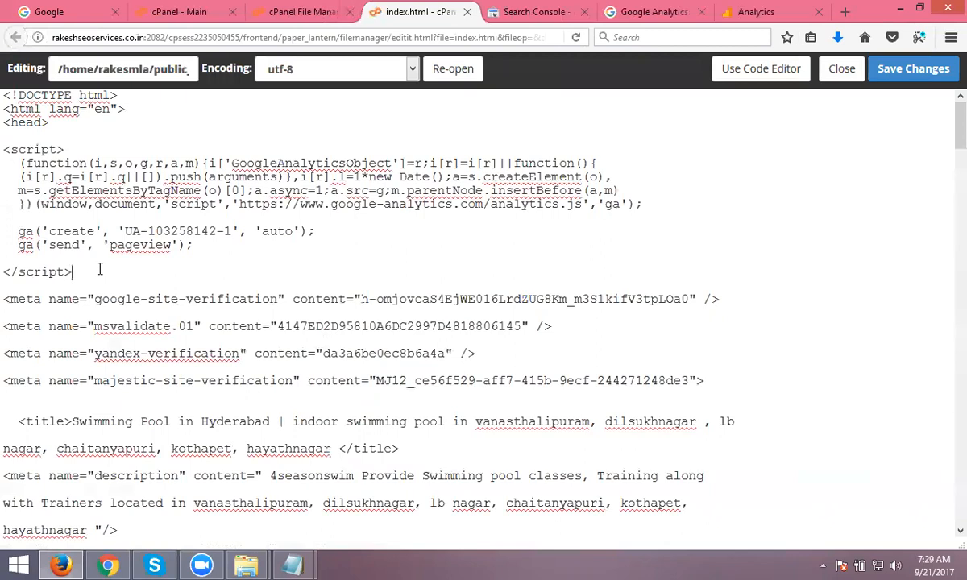
{"action": "key", "text": "Return"}
{"action": "key", "text": "Return"}
{"action": "key", "text": "ctrl+v"}
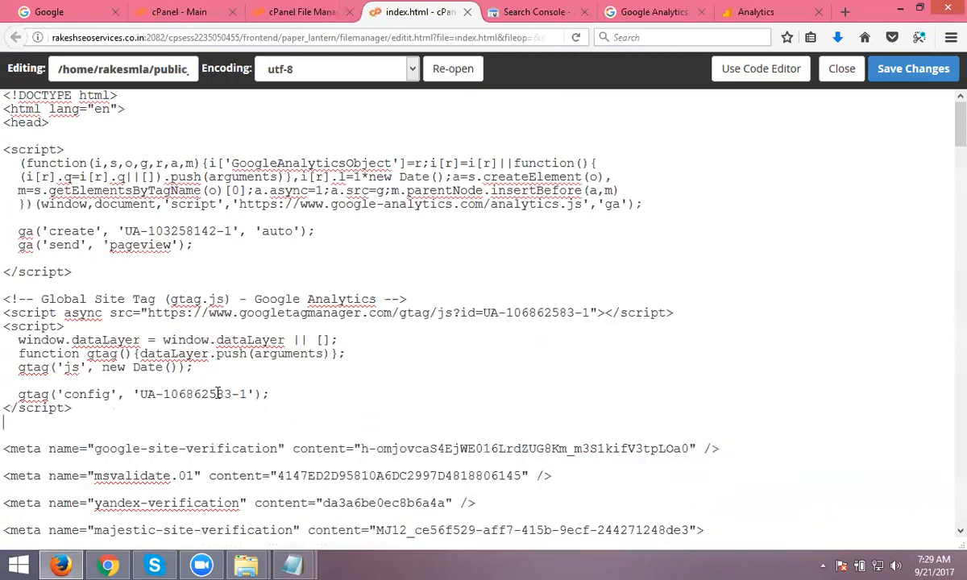
{"action": "left_click", "coordinate": [926, 76]}
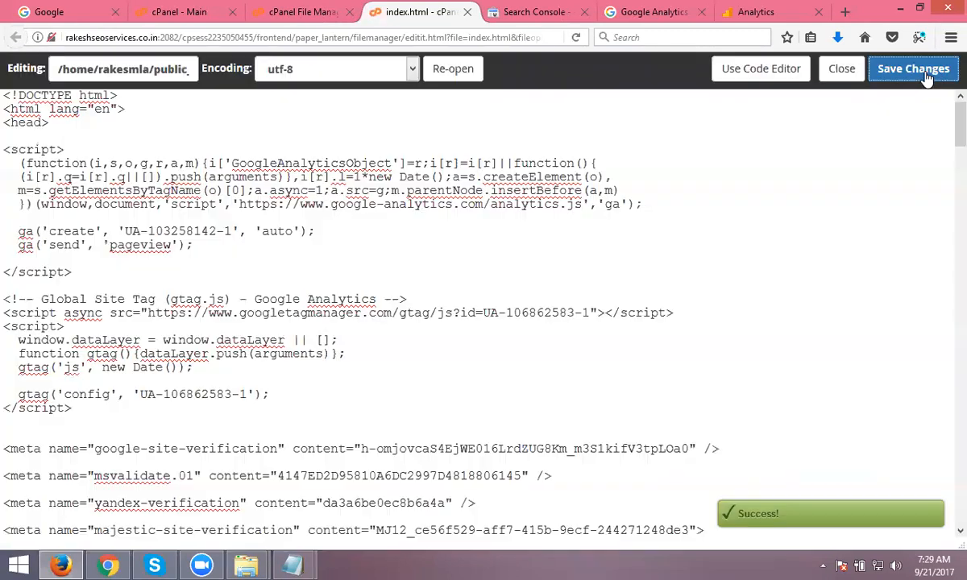
- Paste the gtag.js snippet right after <head> in contact.html and save it
{"action": "left_click", "coordinate": [302, 11]}
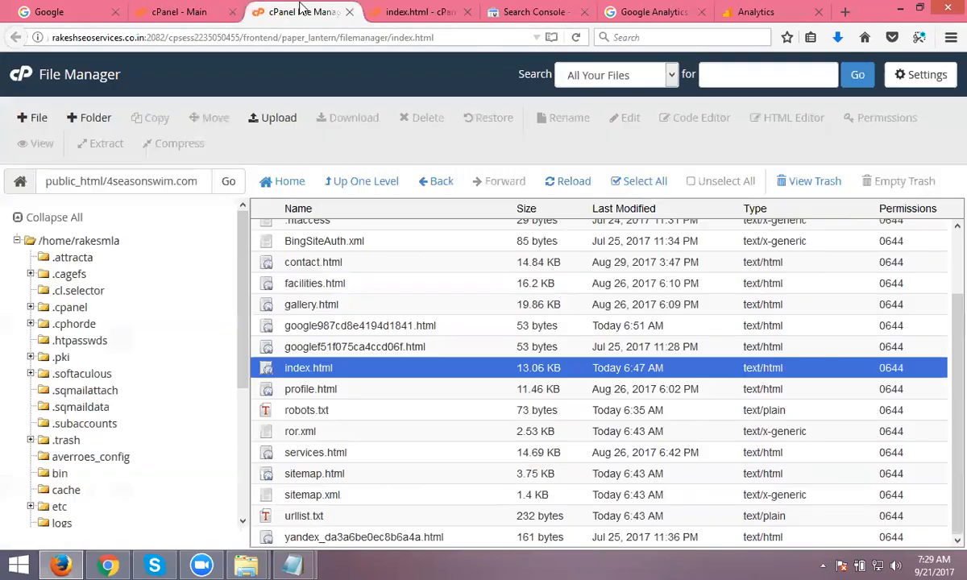
{"action": "right_click", "coordinate": [317, 260]}
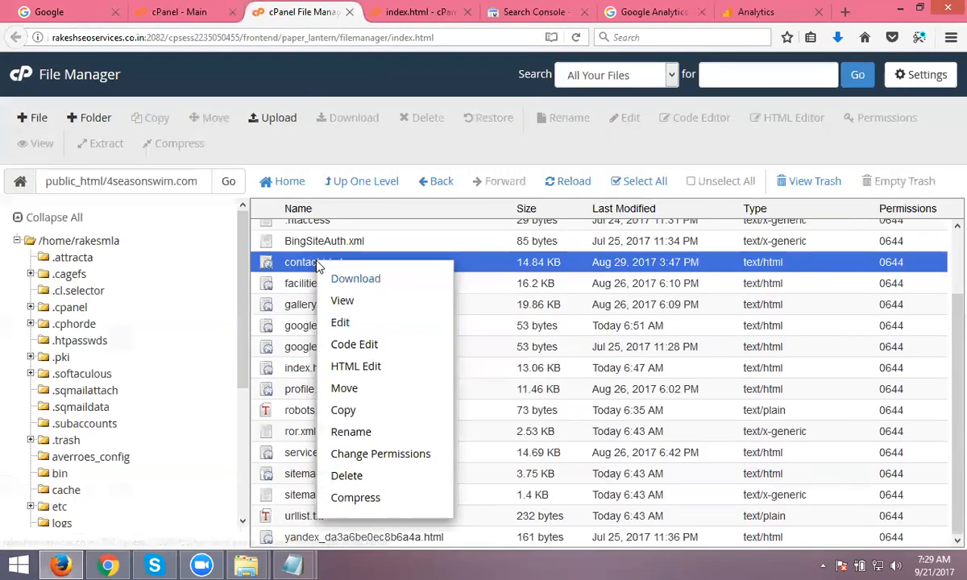
{"action": "left_click", "coordinate": [347, 321]}
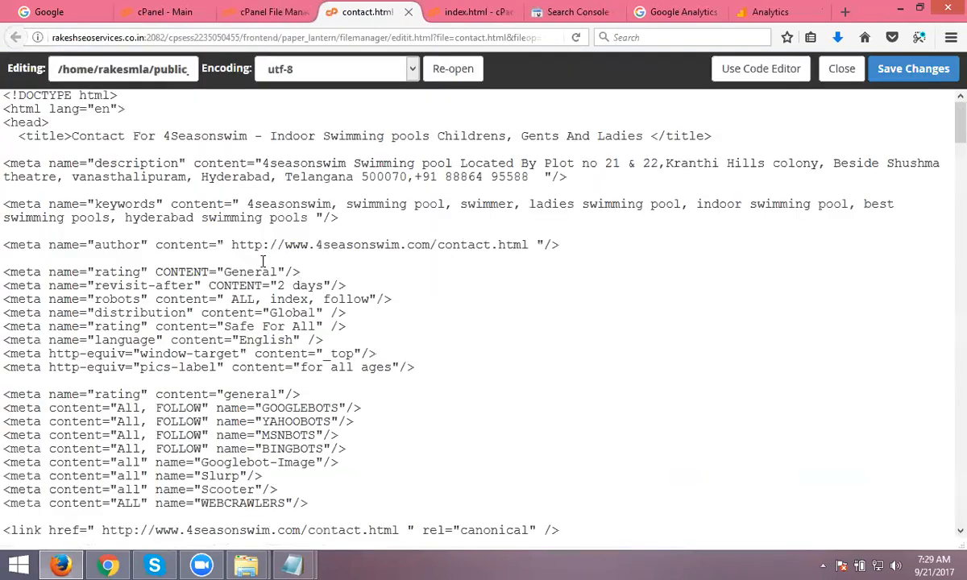
{"action": "left_click", "coordinate": [88, 121]}
{"action": "key", "text": "Return"}
{"action": "key", "text": "Return"}
{"action": "key", "text": "ctrl+v"}
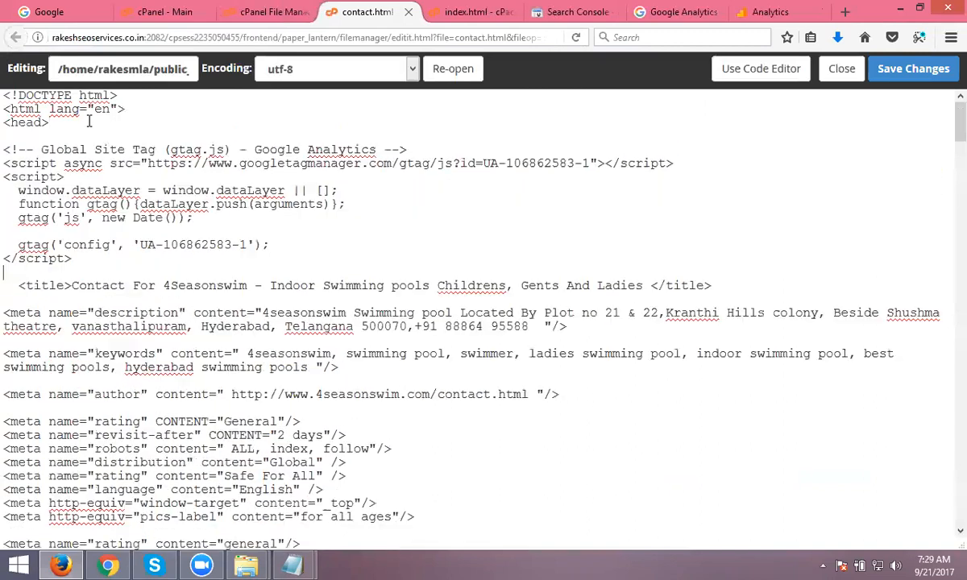
{"action": "left_click", "coordinate": [913, 71]}
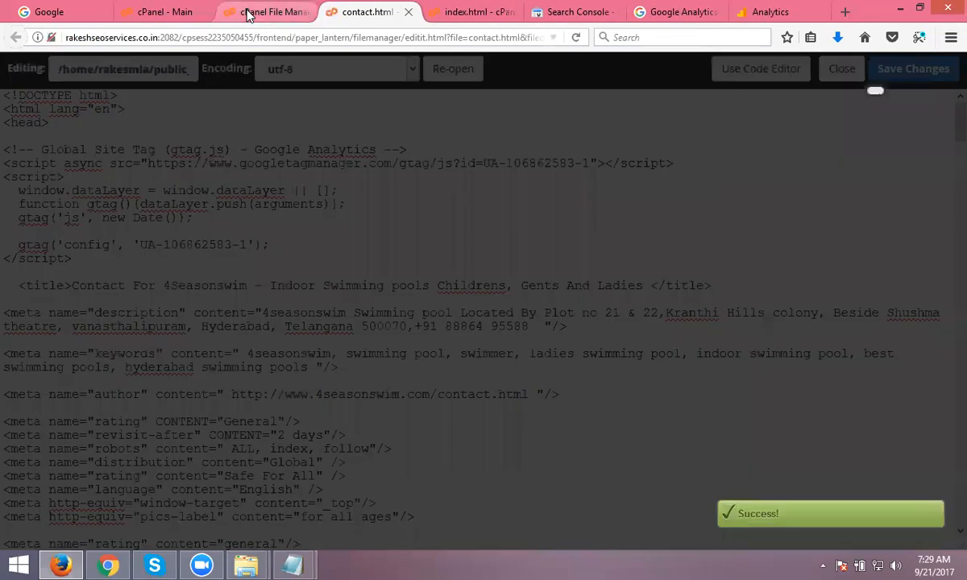
- Paste the gtag.js snippet right after <head> in facilities.html and save it
{"action": "left_click", "coordinate": [258, 13]}
{"action": "right_click", "coordinate": [312, 283]}
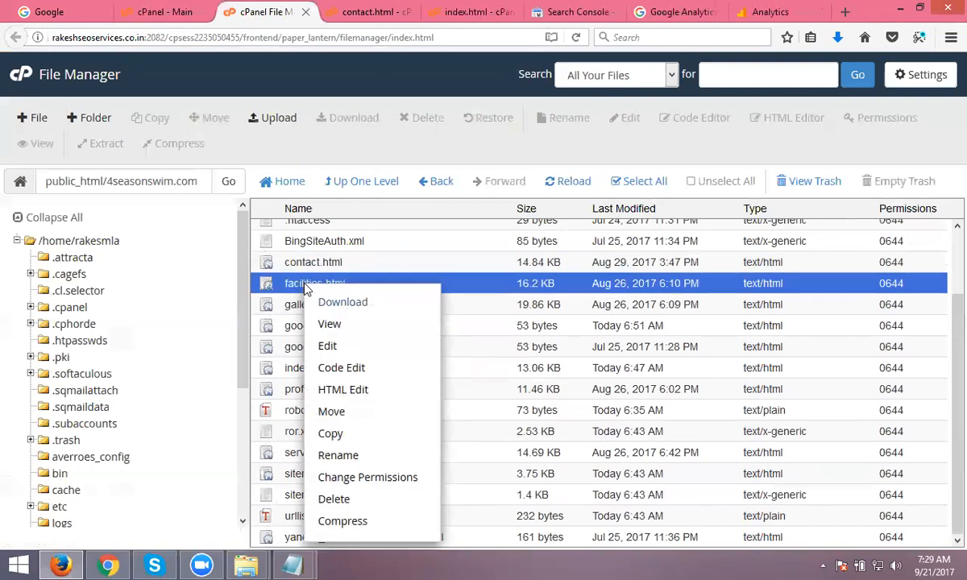
{"action": "left_click", "coordinate": [330, 346]}
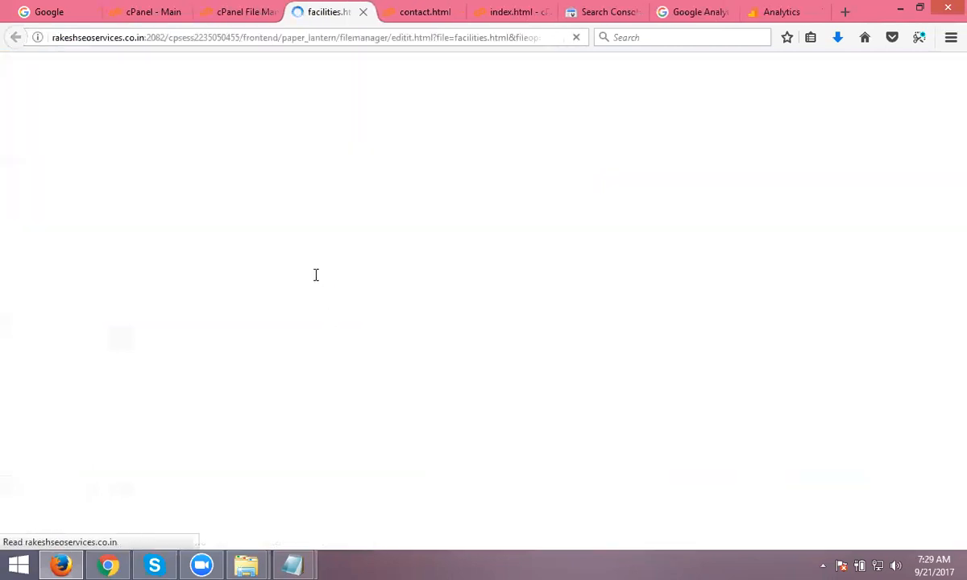
{"action": "left_click", "coordinate": [99, 122]}
{"action": "key", "text": "Return"}
{"action": "key", "text": "Return"}
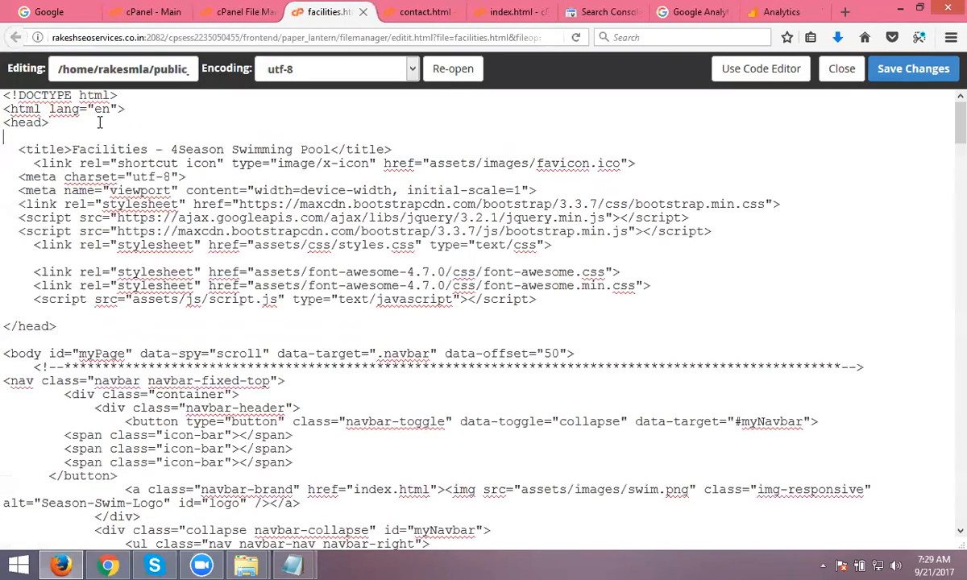
{"action": "key", "text": "ctrl+v"}
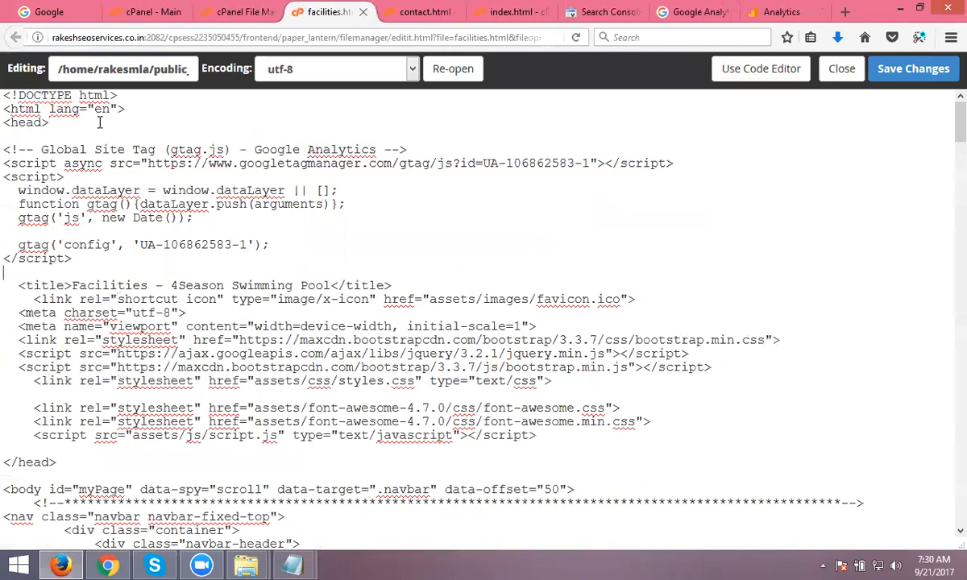
{"action": "left_click", "coordinate": [926, 80]}
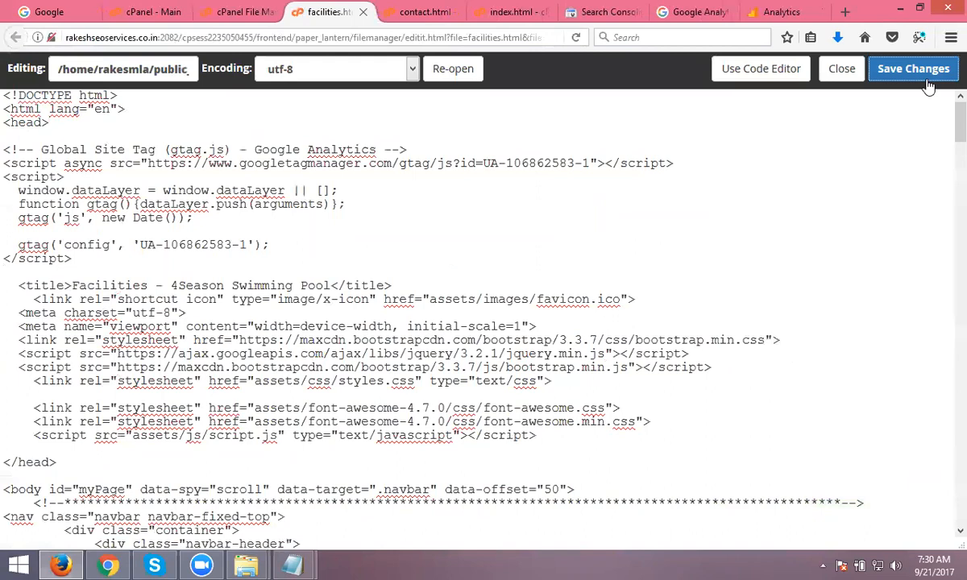
- Close the facilities, contact and index.html editors and return to the file list
{"action": "left_click", "coordinate": [362, 12]}
{"action": "left_click", "coordinate": [359, 13]}
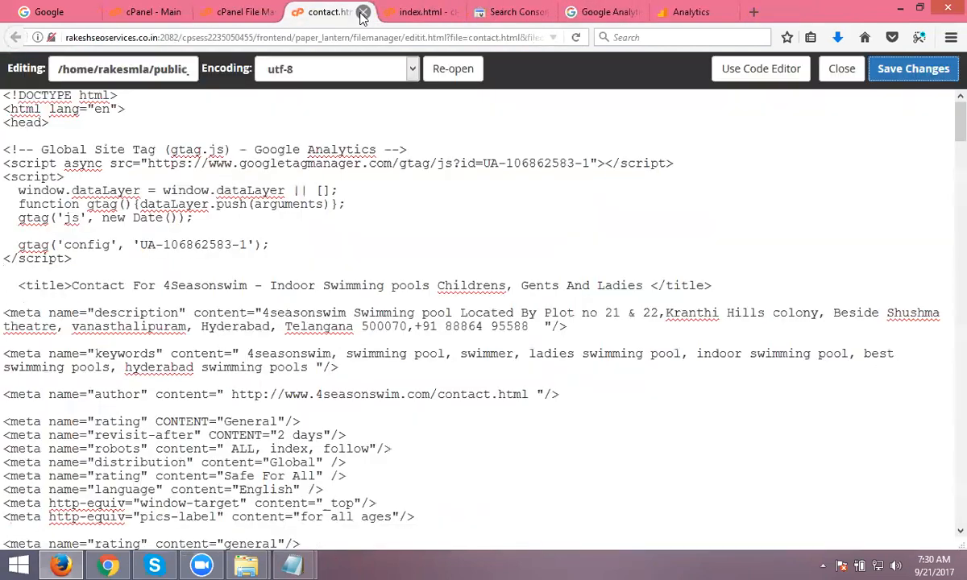
{"action": "left_click", "coordinate": [362, 12]}
{"action": "left_click", "coordinate": [363, 12]}
{"action": "left_click", "coordinate": [242, 12]}
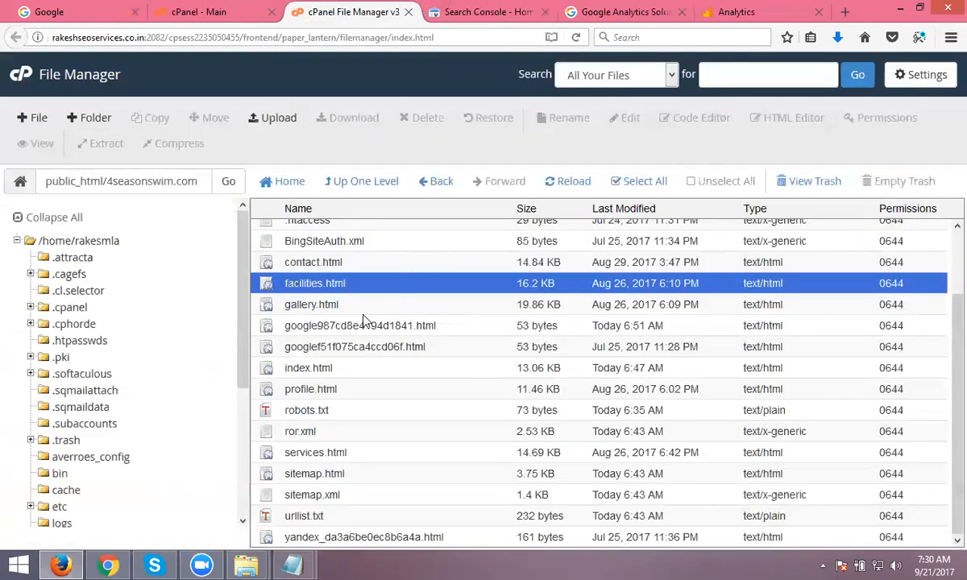
- Add the gtag snippet after <head> in profile.html, save, and close the editor
{"action": "right_click", "coordinate": [303, 390]}
{"action": "left_click", "coordinate": [326, 347]}
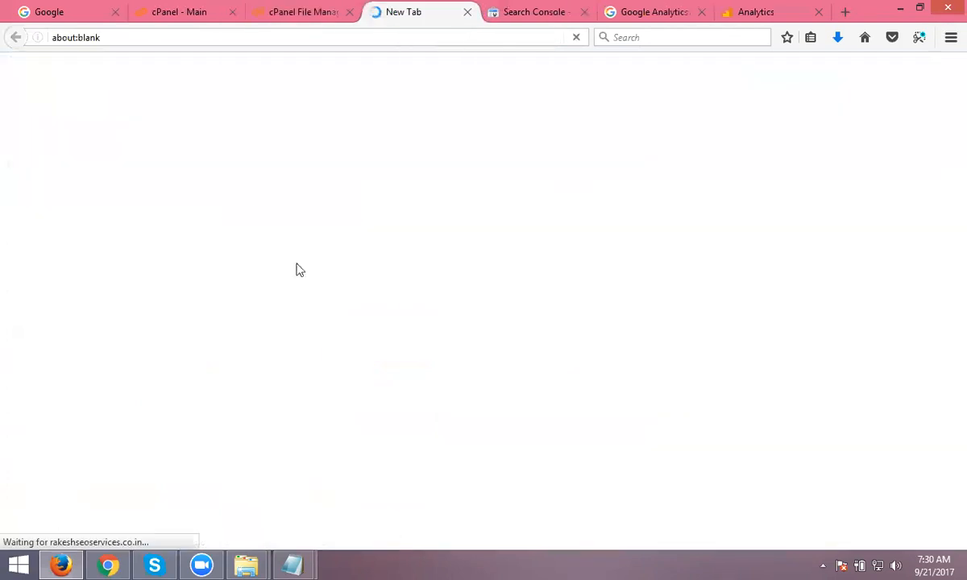
{"action": "left_click", "coordinate": [91, 121]}
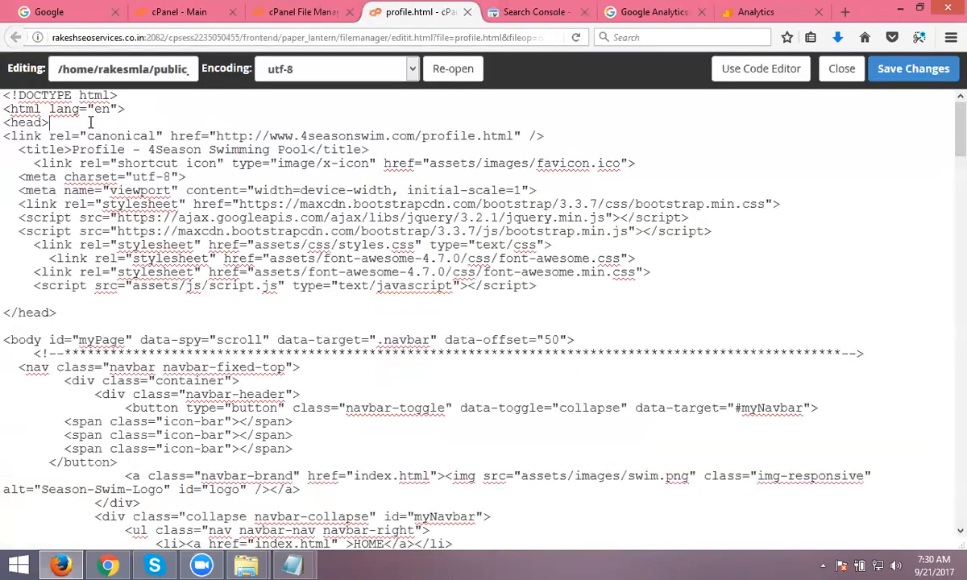
{"action": "key", "text": "Return"}
{"action": "key", "text": "Return"}
{"action": "key", "text": "ctrl+v"}
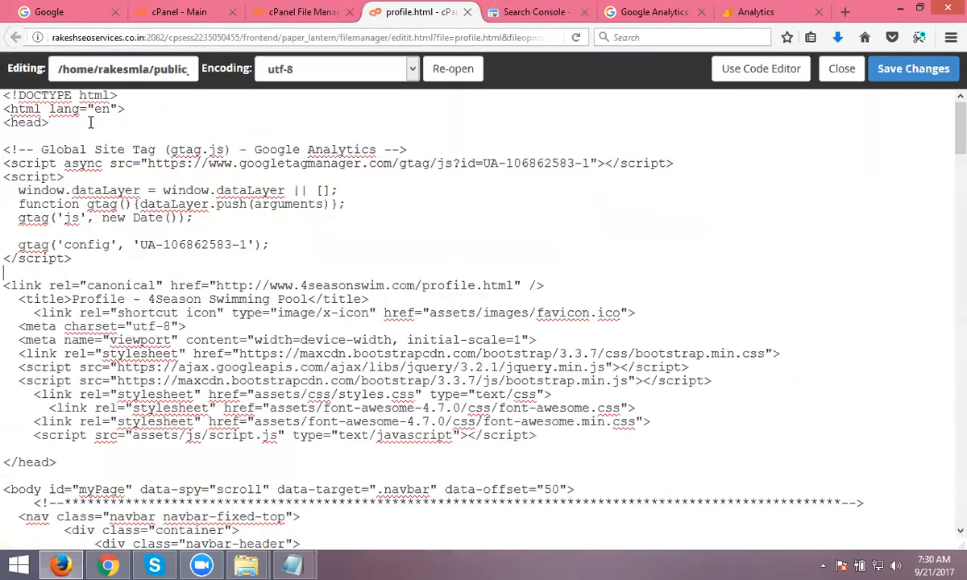
{"action": "left_click", "coordinate": [894, 73]}
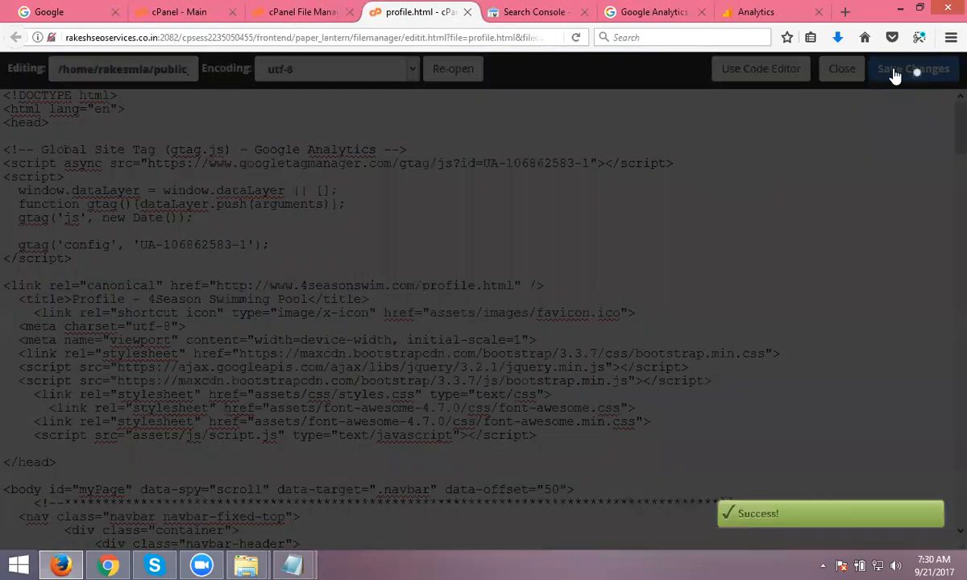
{"action": "left_click", "coordinate": [467, 13]}
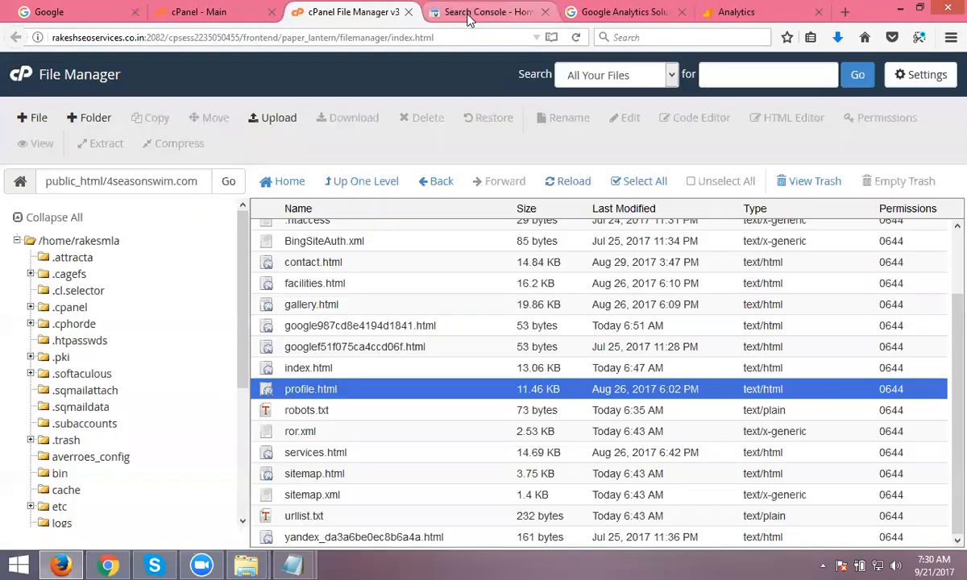
- Add the gtag snippet after <head> in services.html, check the tracking ID, and save
{"action": "right_click", "coordinate": [329, 456]}
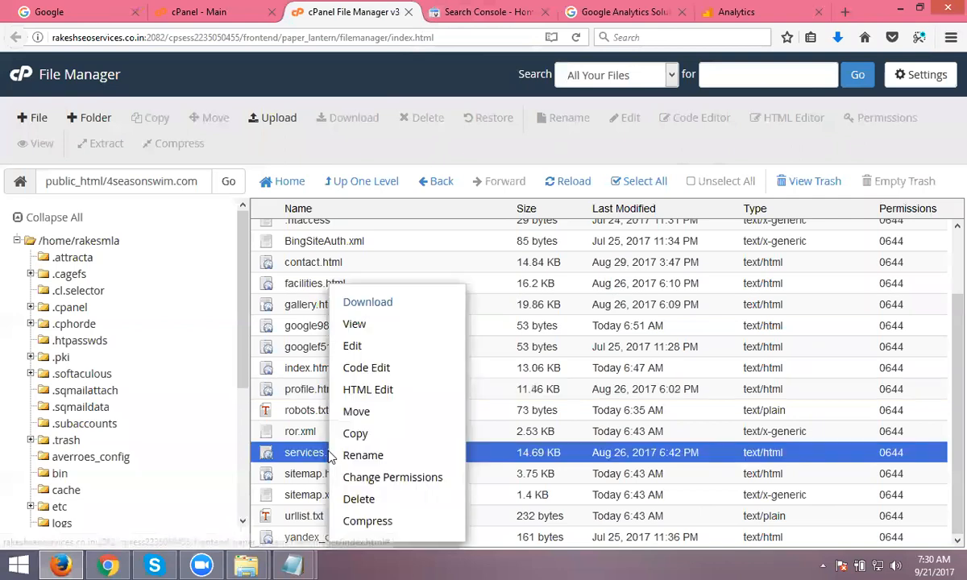
{"action": "left_click", "coordinate": [353, 347]}
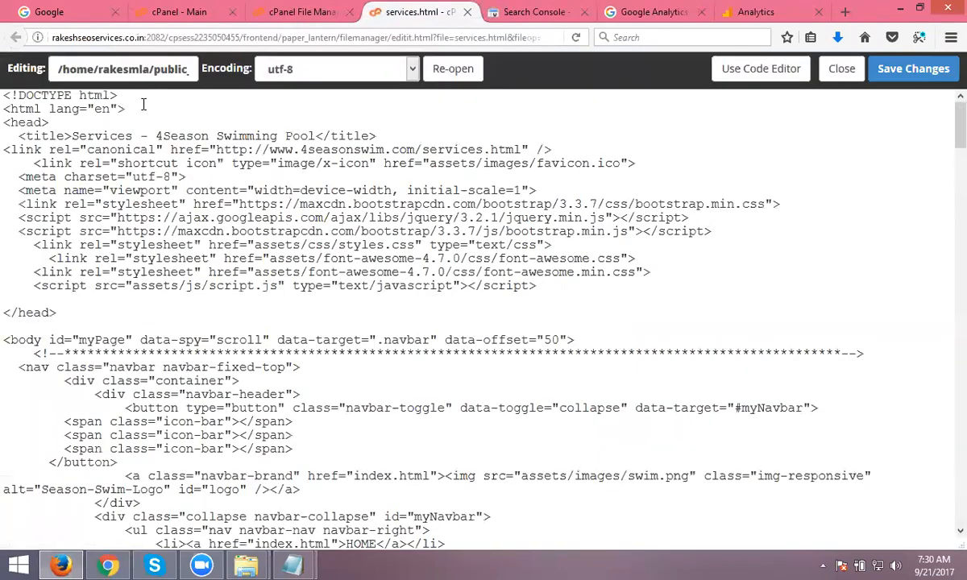
{"action": "left_click", "coordinate": [132, 119]}
{"action": "key", "text": "Return"}
{"action": "key", "text": "Return"}
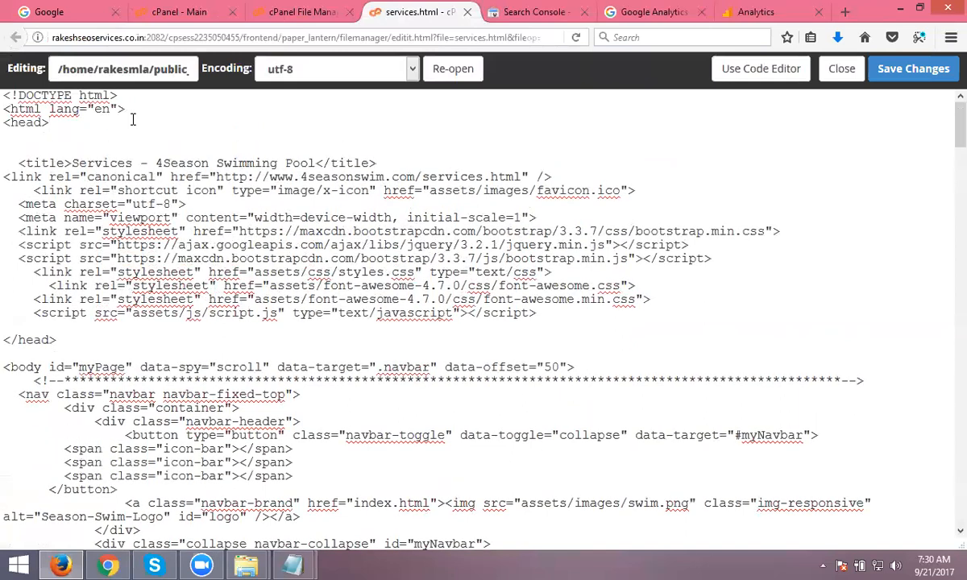
{"action": "key", "text": "ctrl+v"}
{"action": "double_click", "coordinate": [193, 244]}
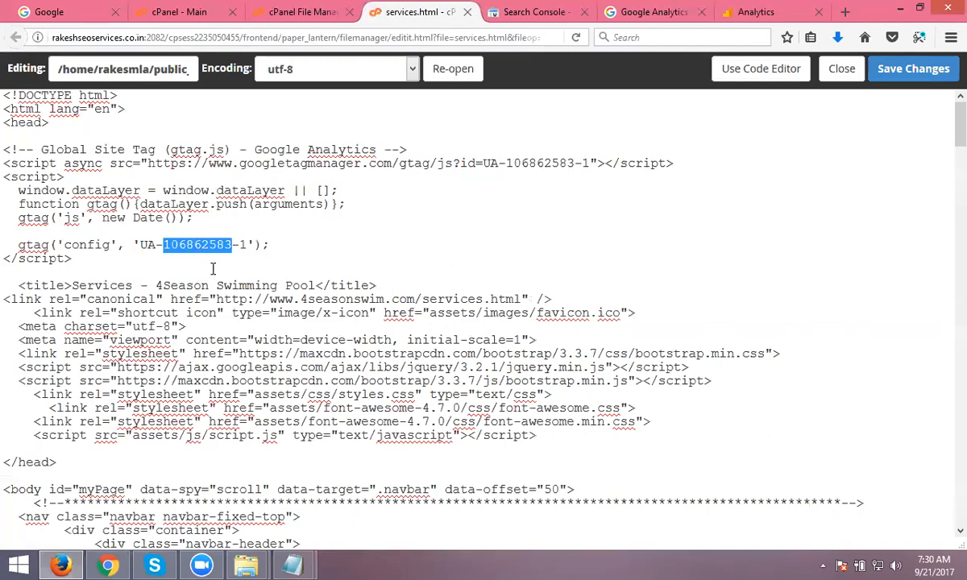
{"action": "left_click", "coordinate": [890, 72]}
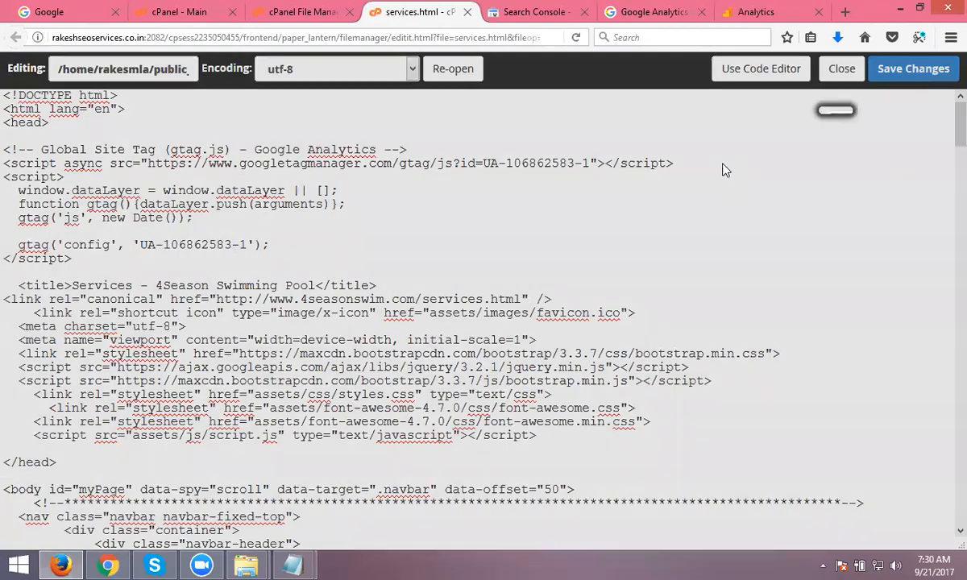
{"action": "left_click", "coordinate": [107, 565]}
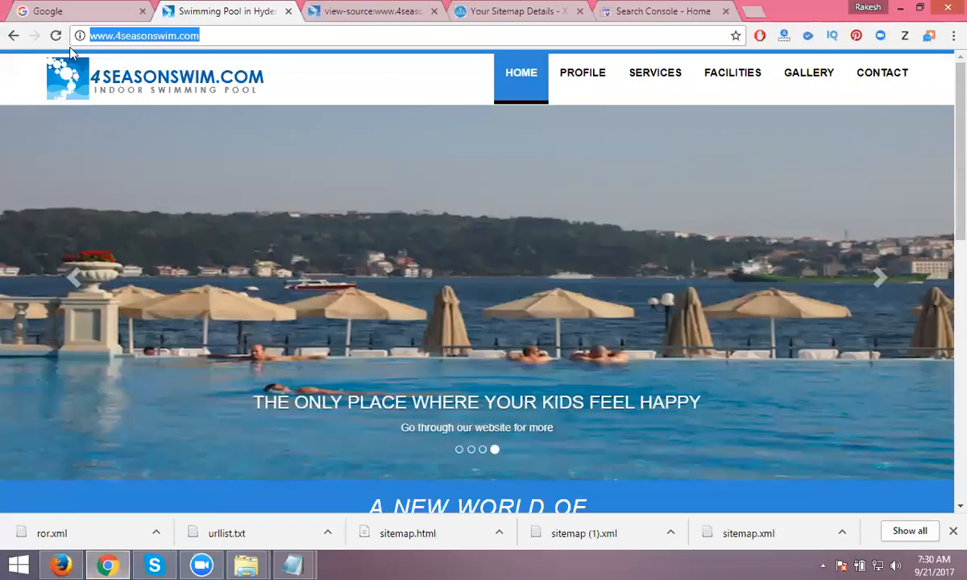
- Reload the live home page and find the tracking ID twice in its source
{"action": "left_click", "coordinate": [53, 36]}
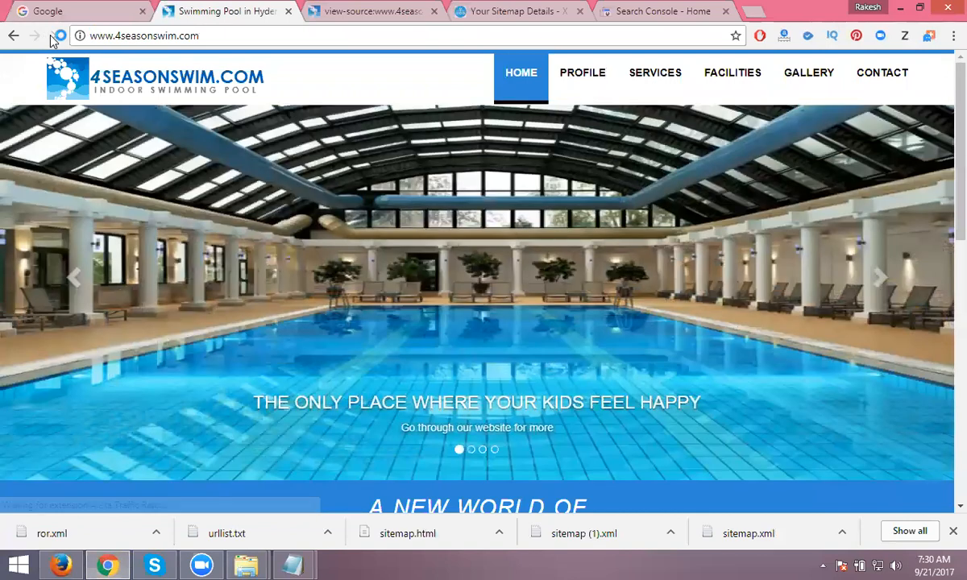
{"action": "key", "text": "ctrl+u"}
{"action": "key", "text": "ctrl+f"}
{"action": "type", "text": "106862583"}
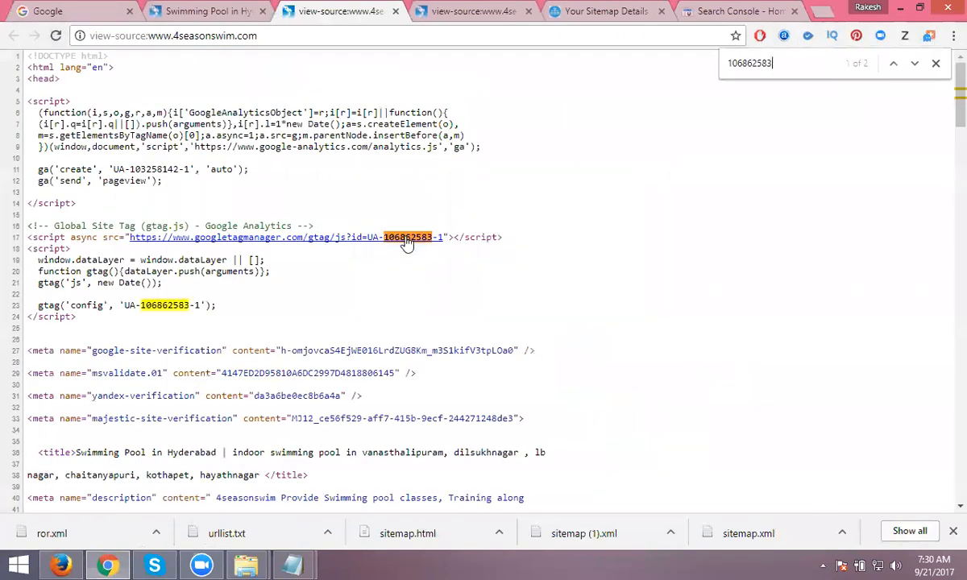
{"action": "left_click", "coordinate": [202, 11]}
- Confirm the live Services page source also contains the tracking ID
{"action": "left_click", "coordinate": [659, 76]}
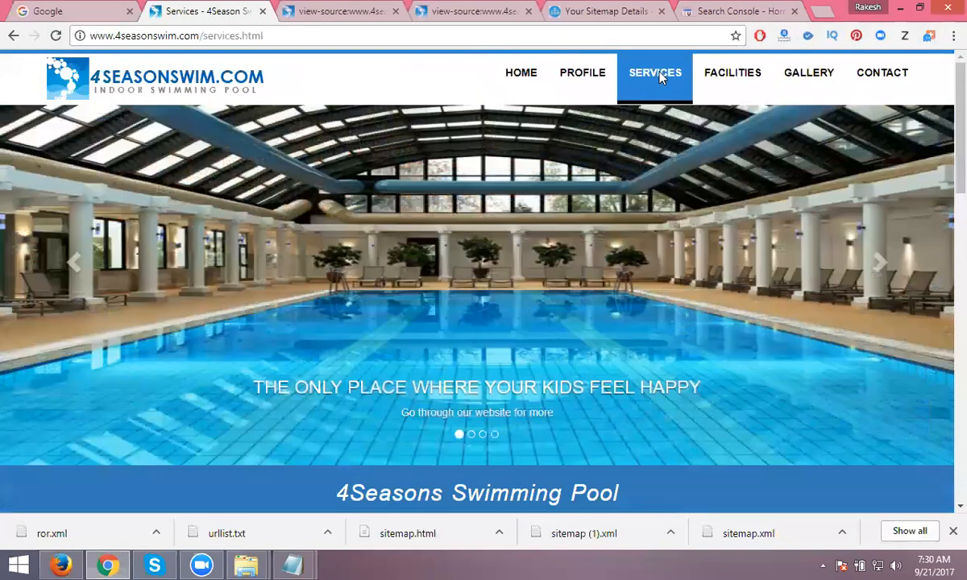
{"action": "key", "text": "ctrl+u"}
{"action": "key", "text": "ctrl+f"}
{"action": "type", "text": "106862583"}
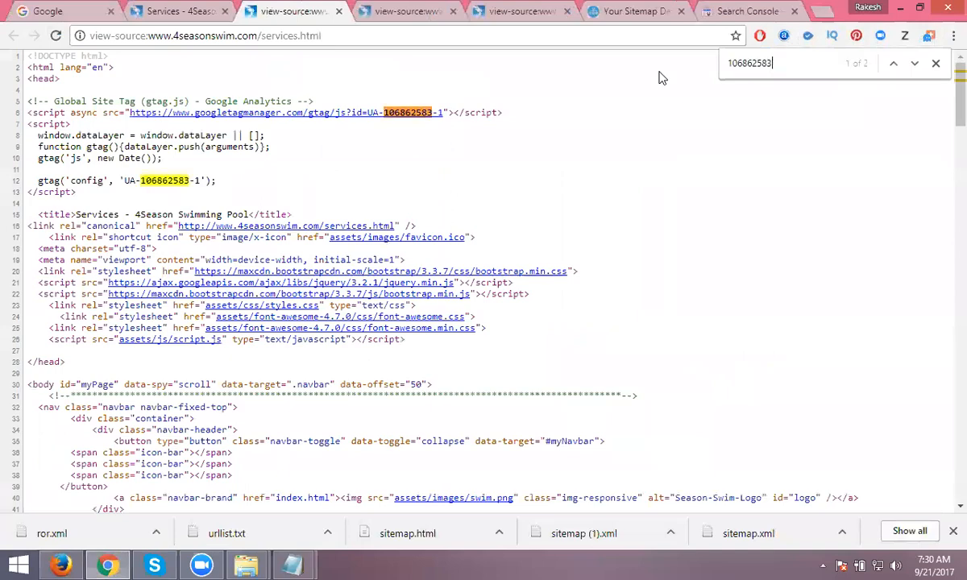
{"action": "left_click", "coordinate": [189, 10]}
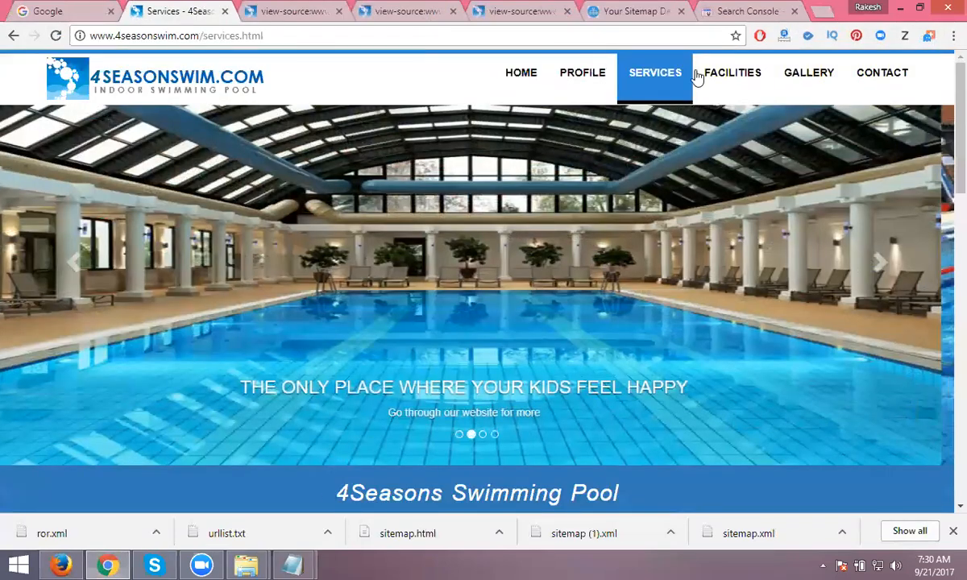
- Search the live Contact page source for the tracking ID, finding 0 matches
{"action": "left_click", "coordinate": [892, 82]}
{"action": "key", "text": "ctrl+u"}
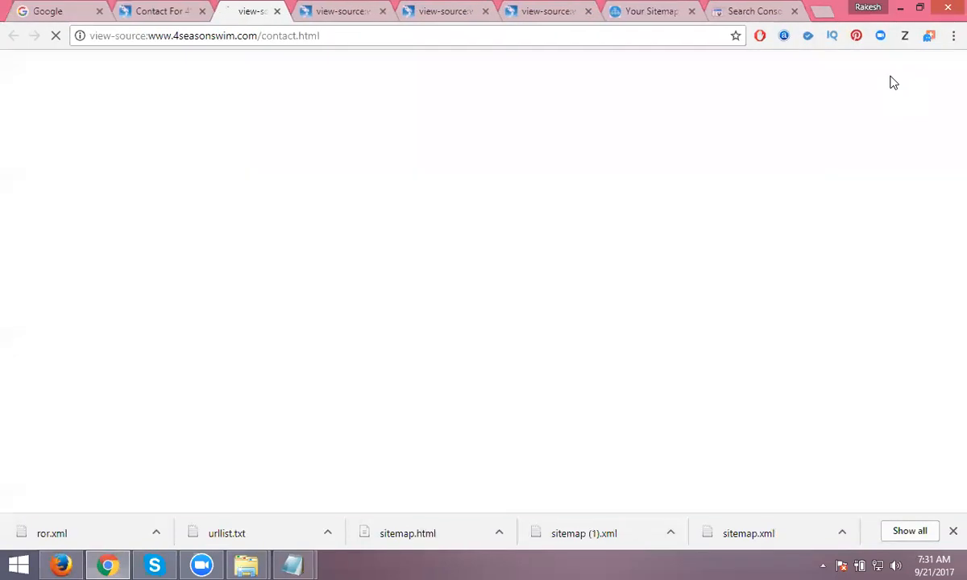
{"action": "key", "text": "ctrl+f"}
{"action": "type", "text": "106862583"}
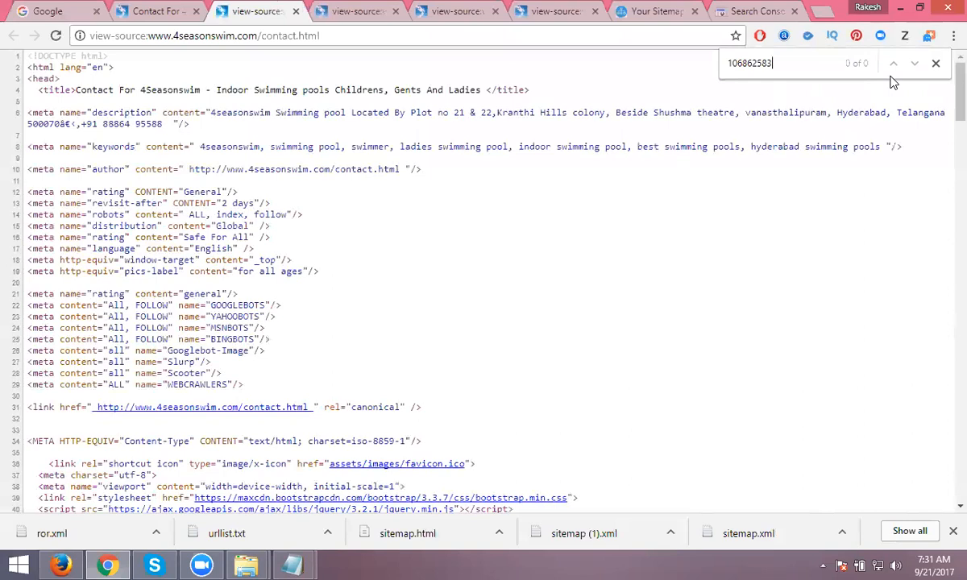
{"action": "left_click", "coordinate": [61, 564]}
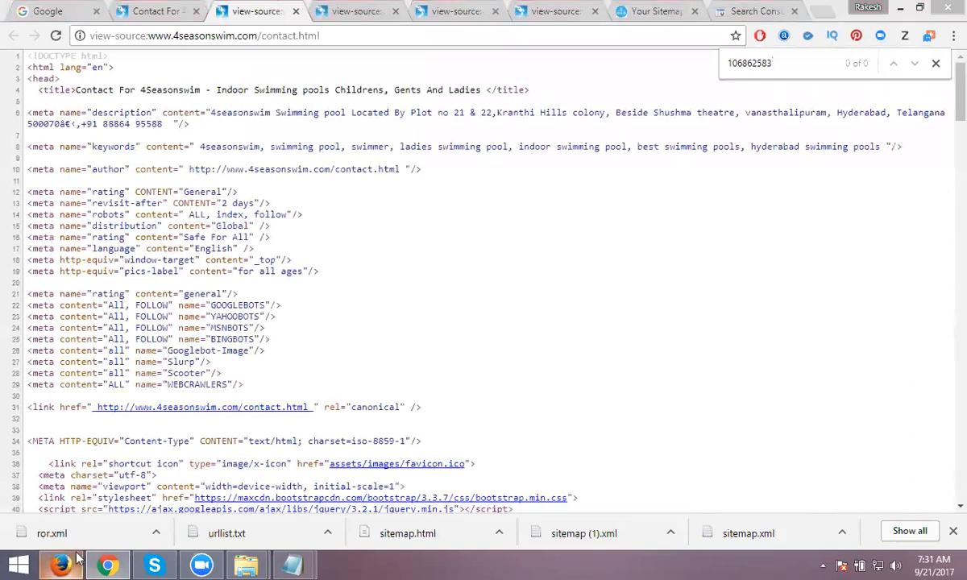
- Open contact.html in the cPanel File Manager editor and check the gtag script block after <head>
{"action": "left_click", "coordinate": [765, 11]}
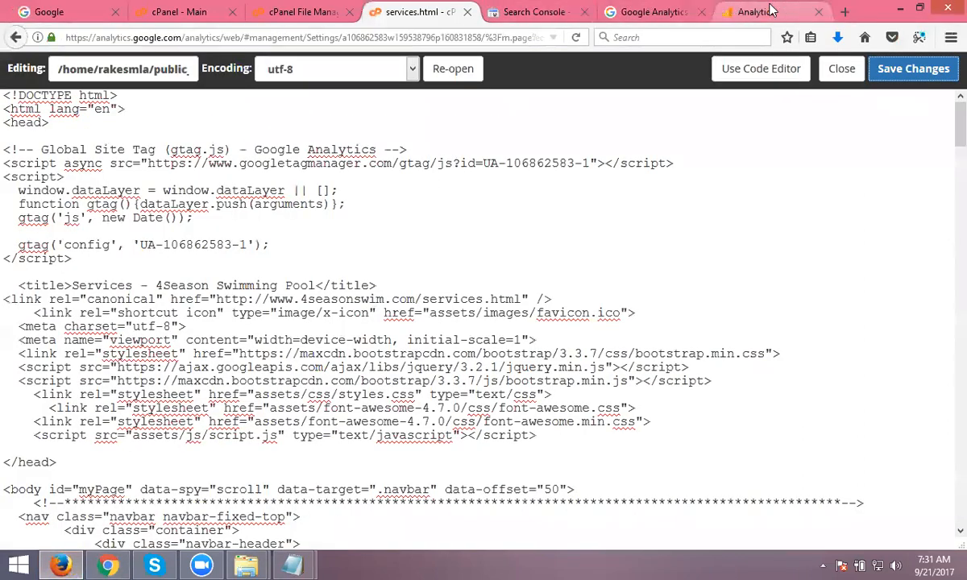
{"action": "left_click", "coordinate": [300, 11]}
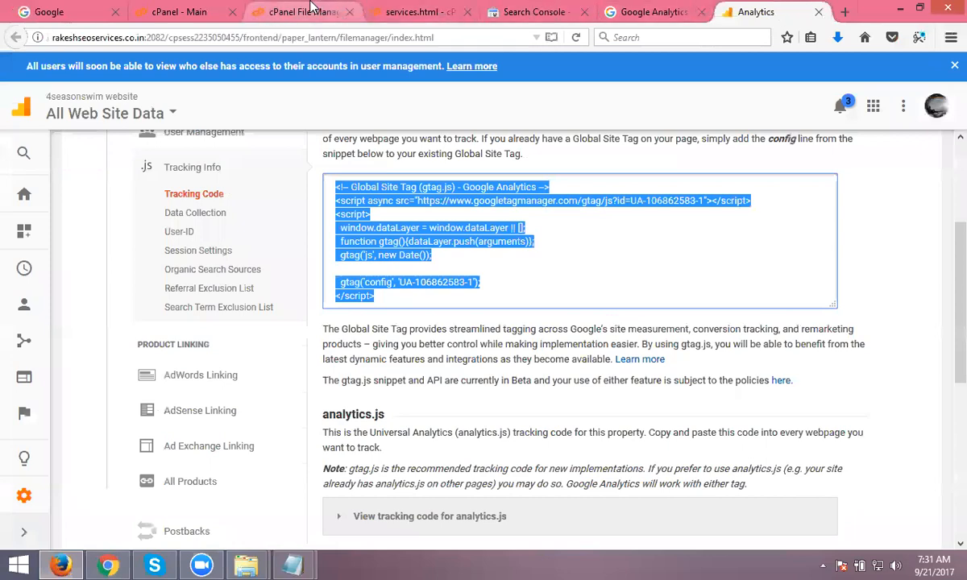
{"action": "right_click", "coordinate": [256, 263]}
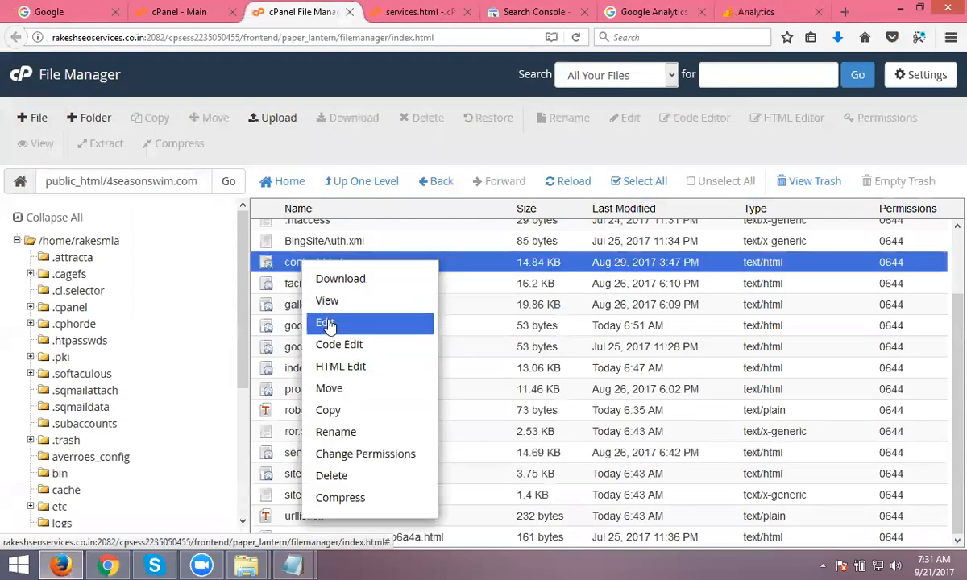
{"action": "left_click", "coordinate": [270, 319]}
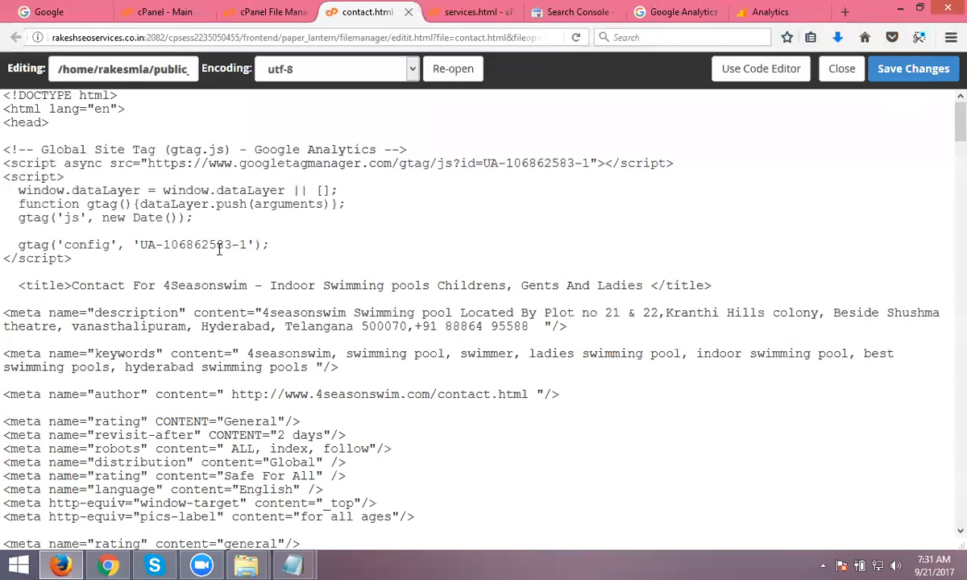
{"action": "left_click_drag", "start_coordinate": [73, 258], "coordinate": [4, 149]}
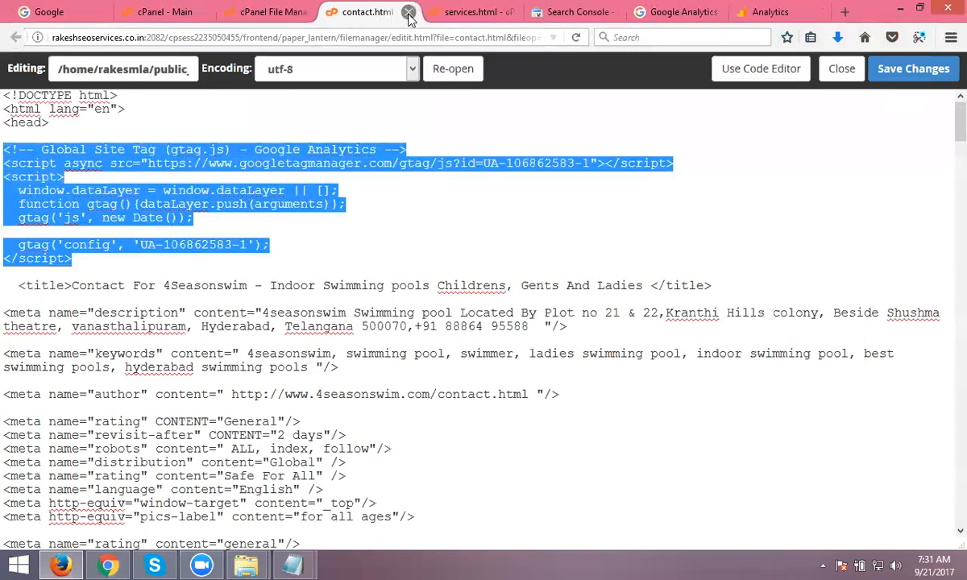
{"action": "left_click", "coordinate": [121, 562]}
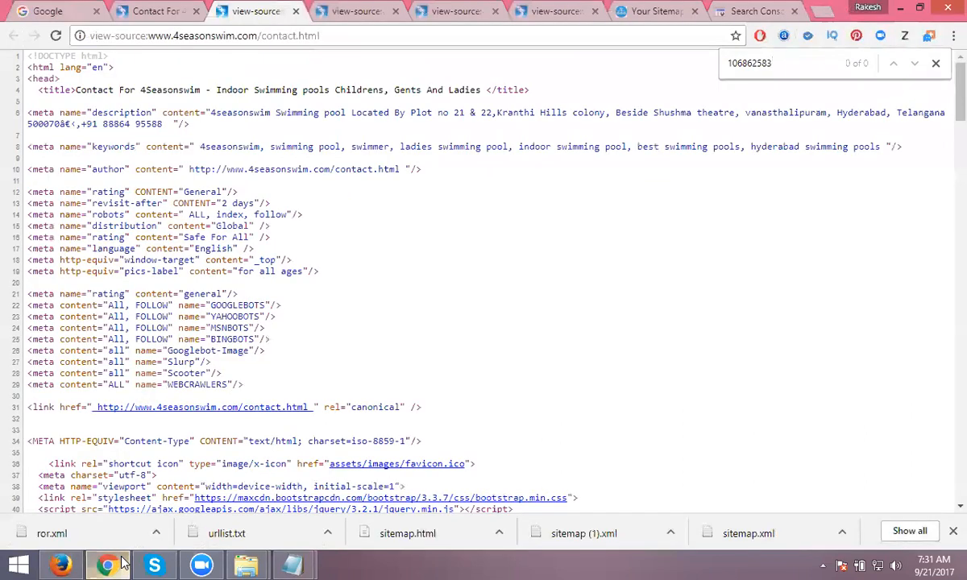
- Reload the live contact page source and search it for the tracking ID, finding 2 matches
{"action": "left_click", "coordinate": [53, 38]}
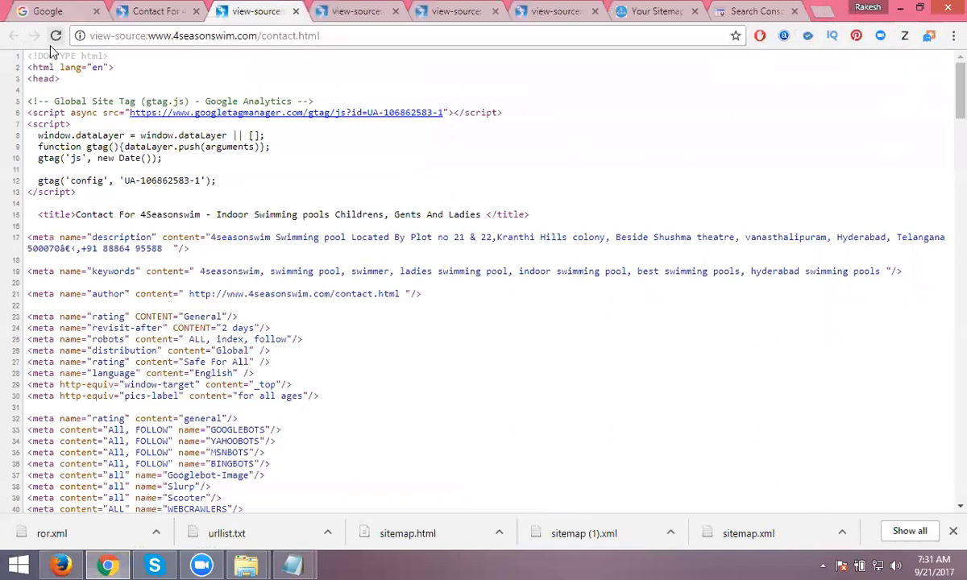
{"action": "key", "text": "ctrl+f"}
{"action": "type", "text": "106862583"}
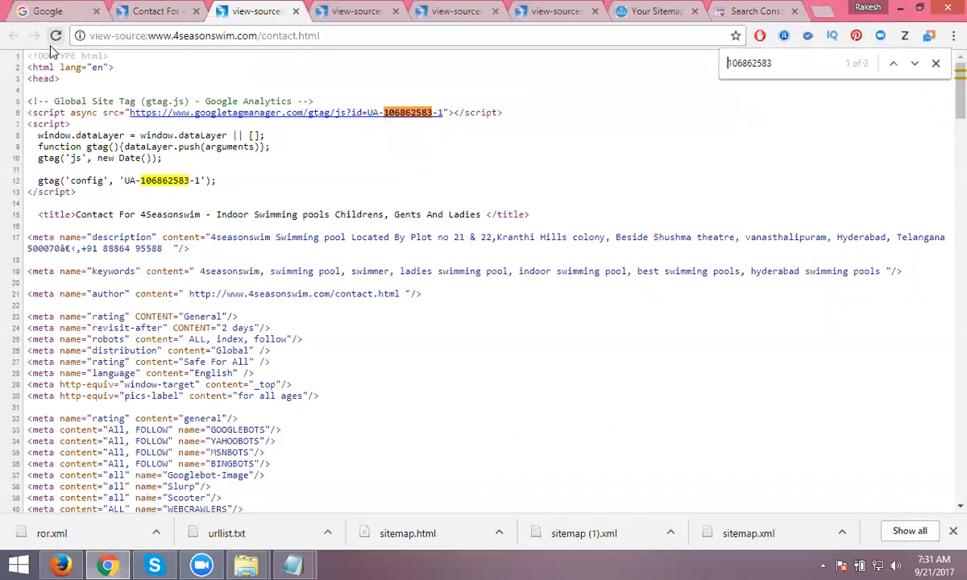
{"action": "key", "text": "End"}
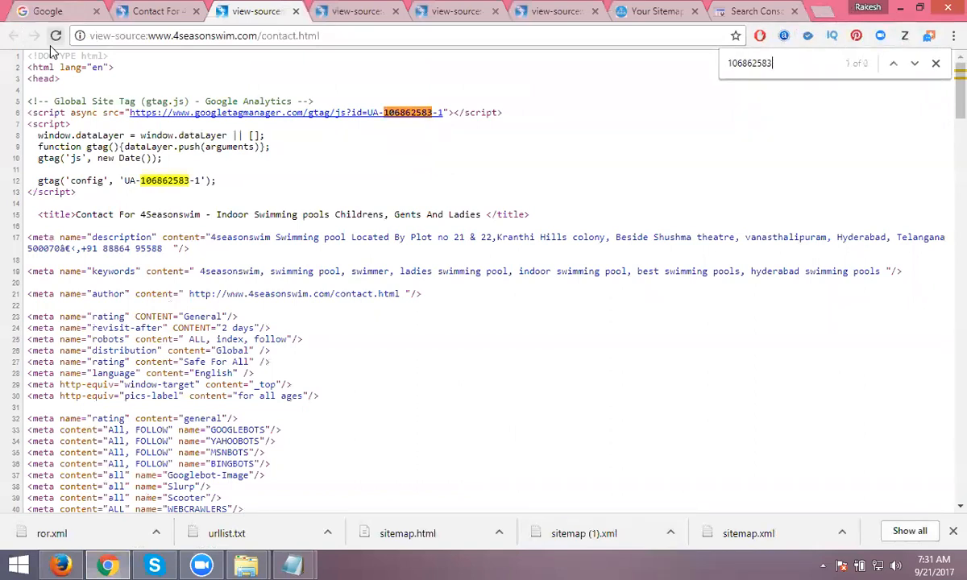